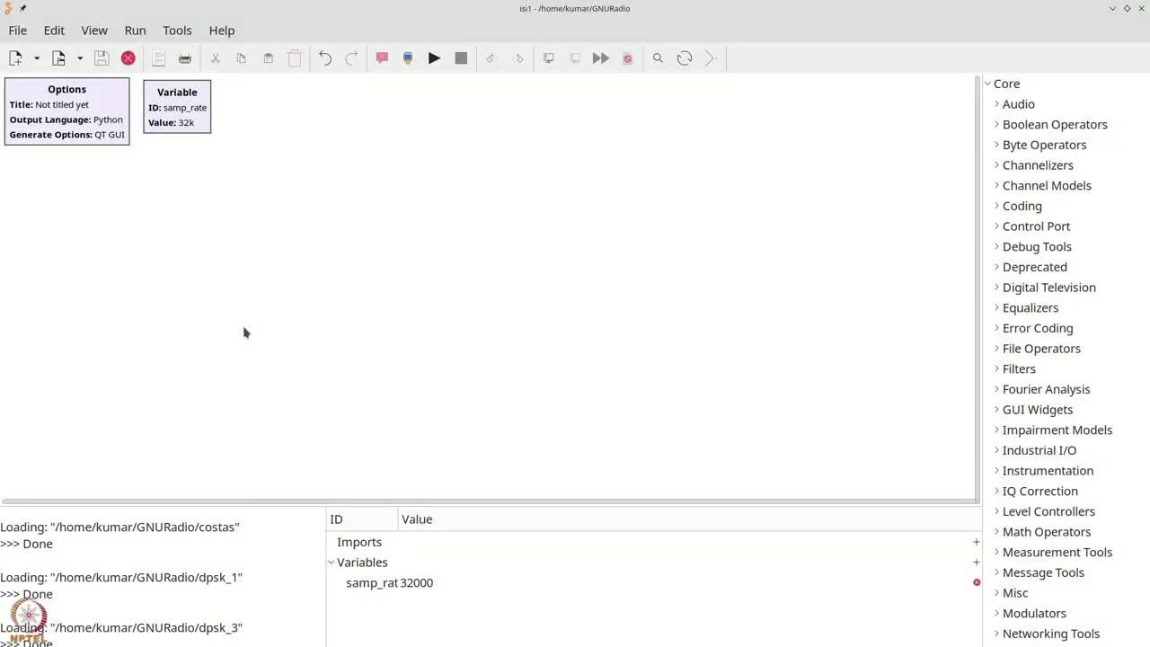
- Find the Random Source block in the library and place it on the canvas below the Options block
key(ctrl+f)
text(ran)
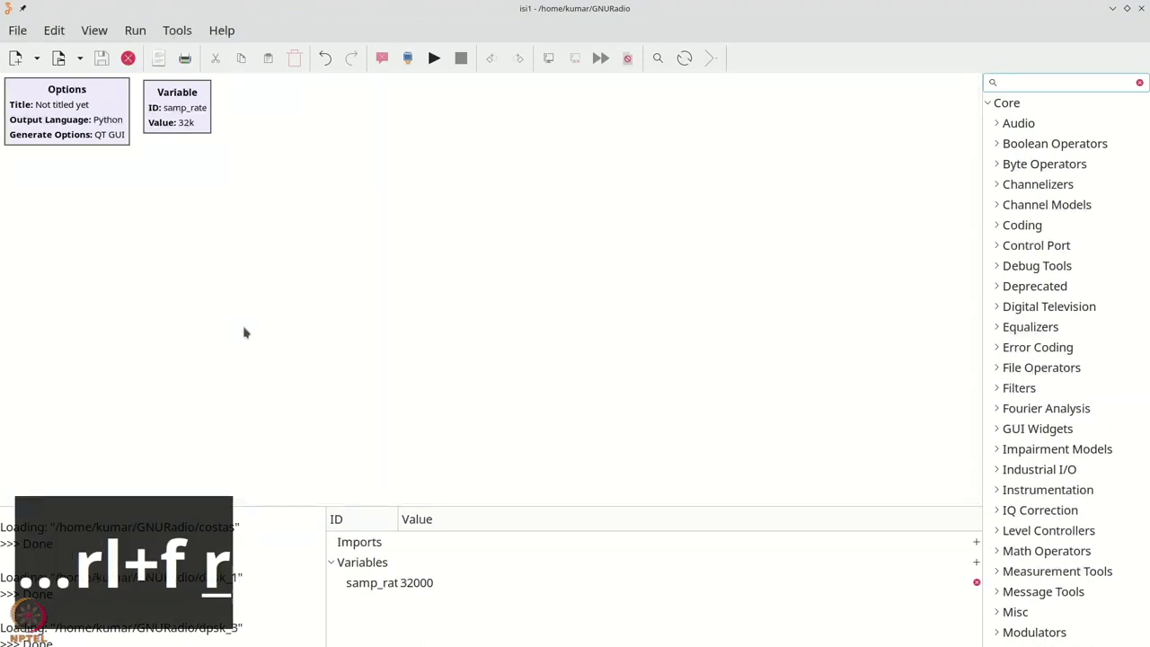
text(d)
drag(1056, 144, 87, 216)
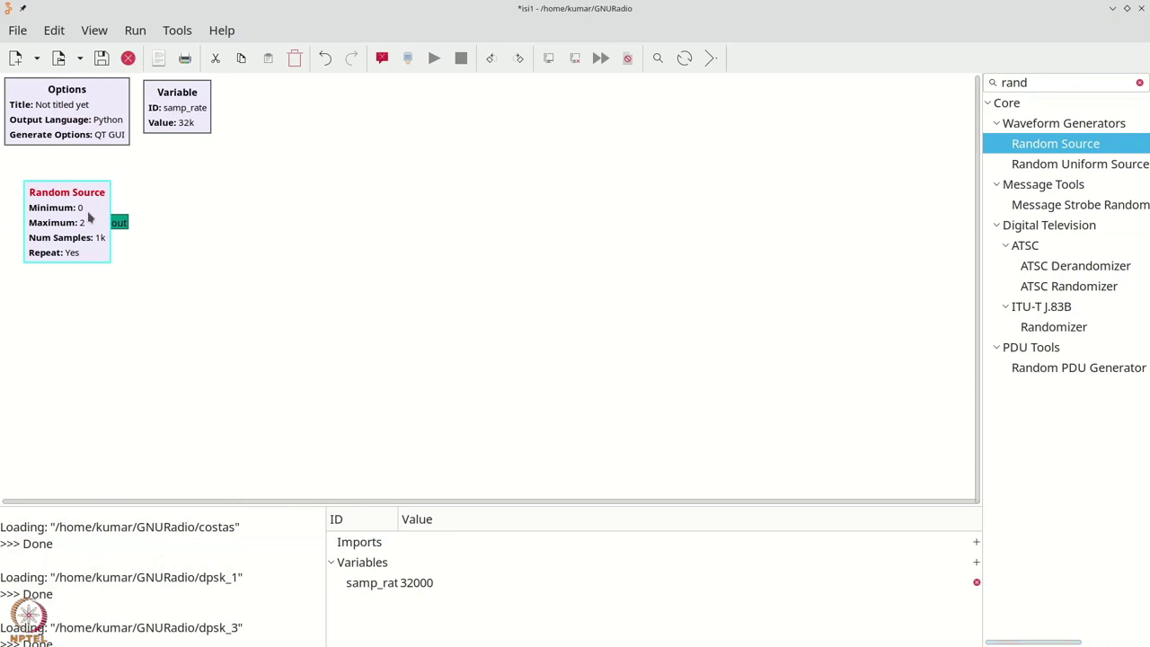
- Set the Random Source's output type to byte and its maximum to 4
double_click(89, 218)
click(503, 242)
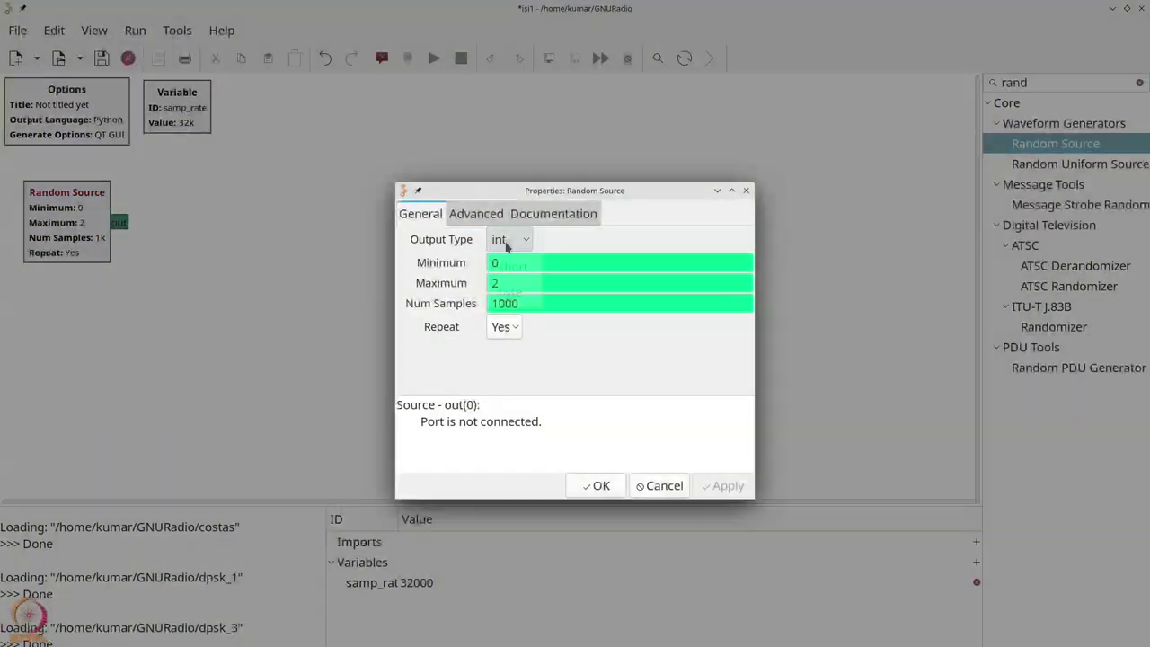
click(507, 243)
click(514, 243)
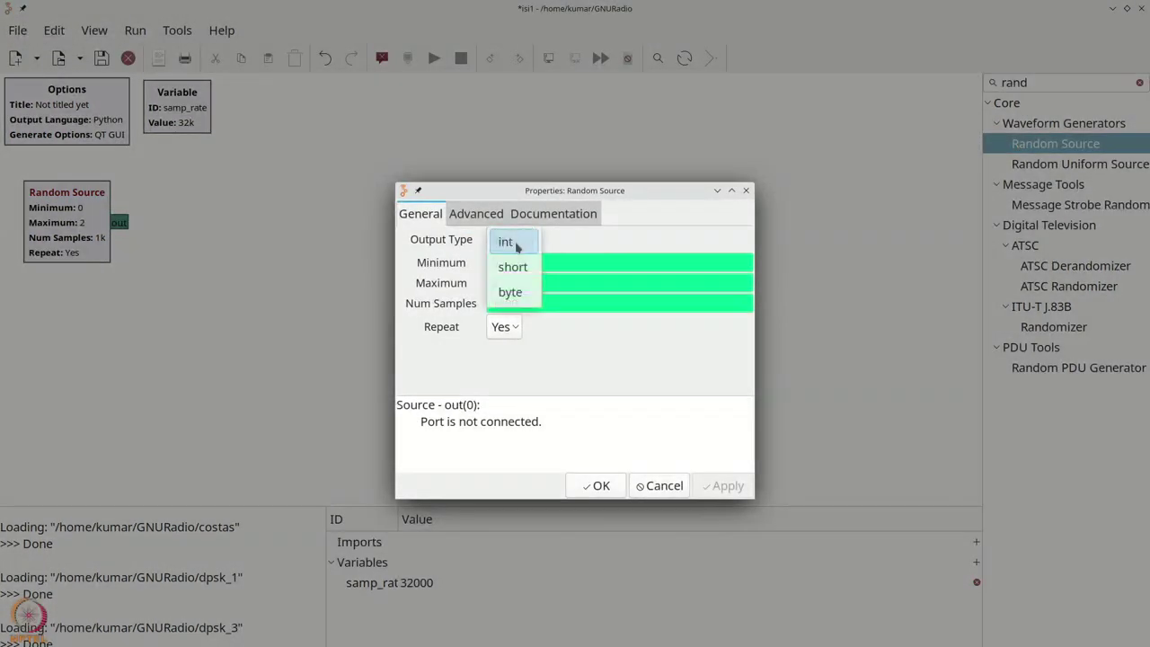
click(510, 292)
text(4)
click(598, 485)
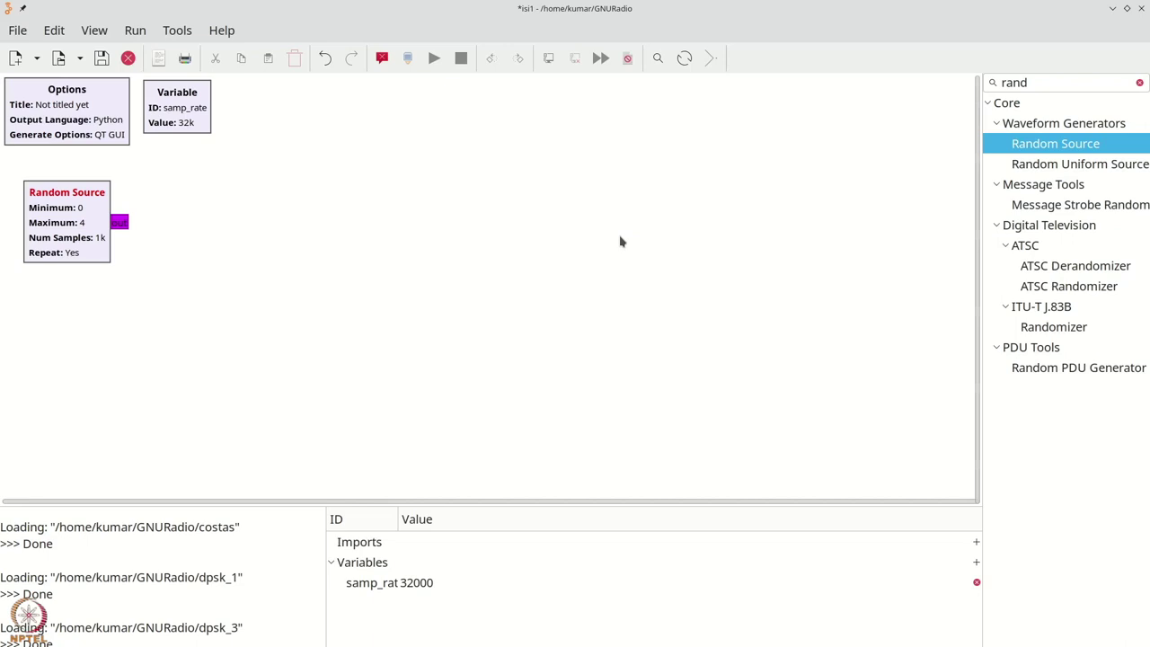
- Find the Constellation Encoder block in the library and place it beside the Random Source
key(ctrl+f)
text(const)
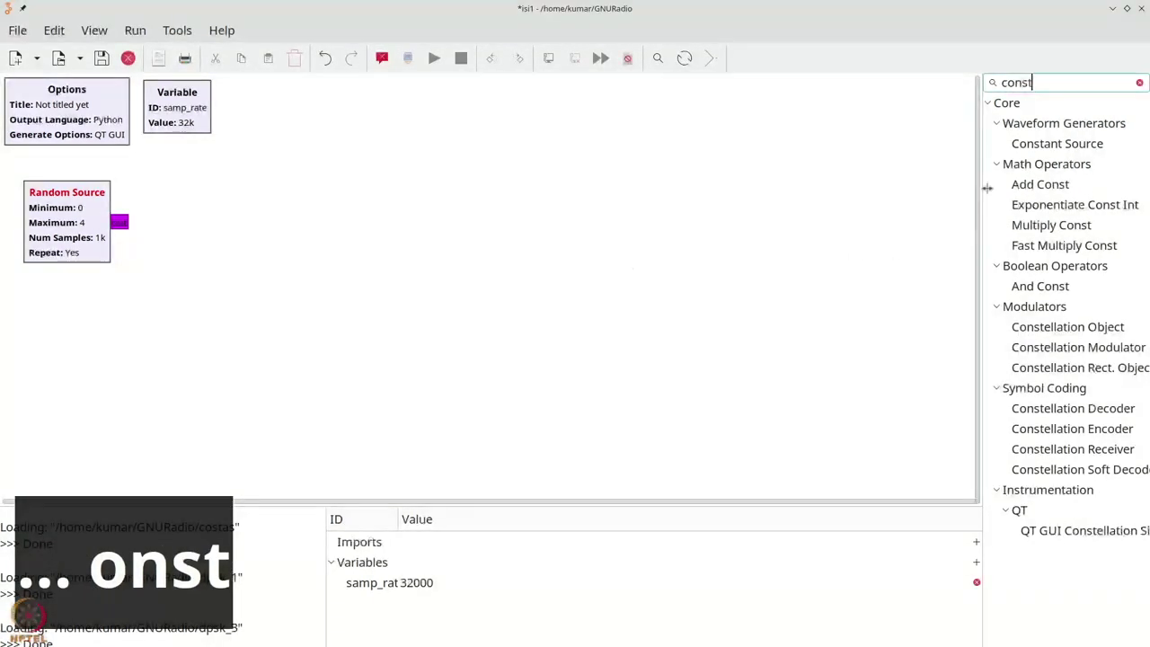
drag(1058, 434, 244, 228)
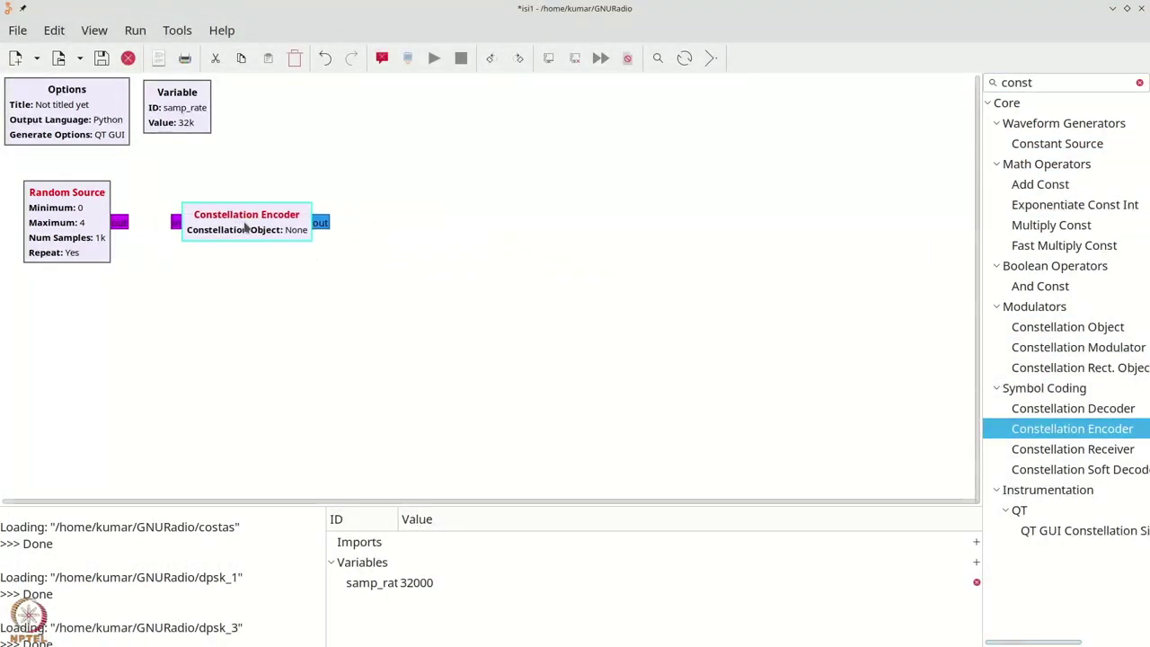
- Add a Constellation Object block below the Random Source and set its ID to myconst
drag(1066, 332, 70, 316)
double_click(70, 317)
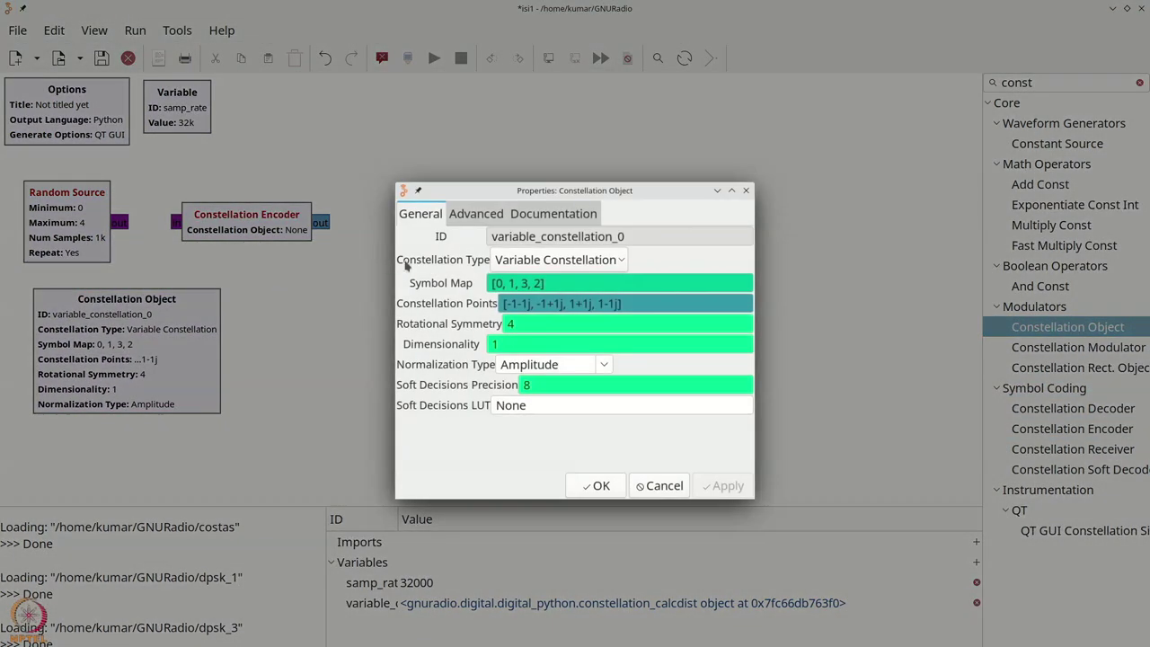
text(m)
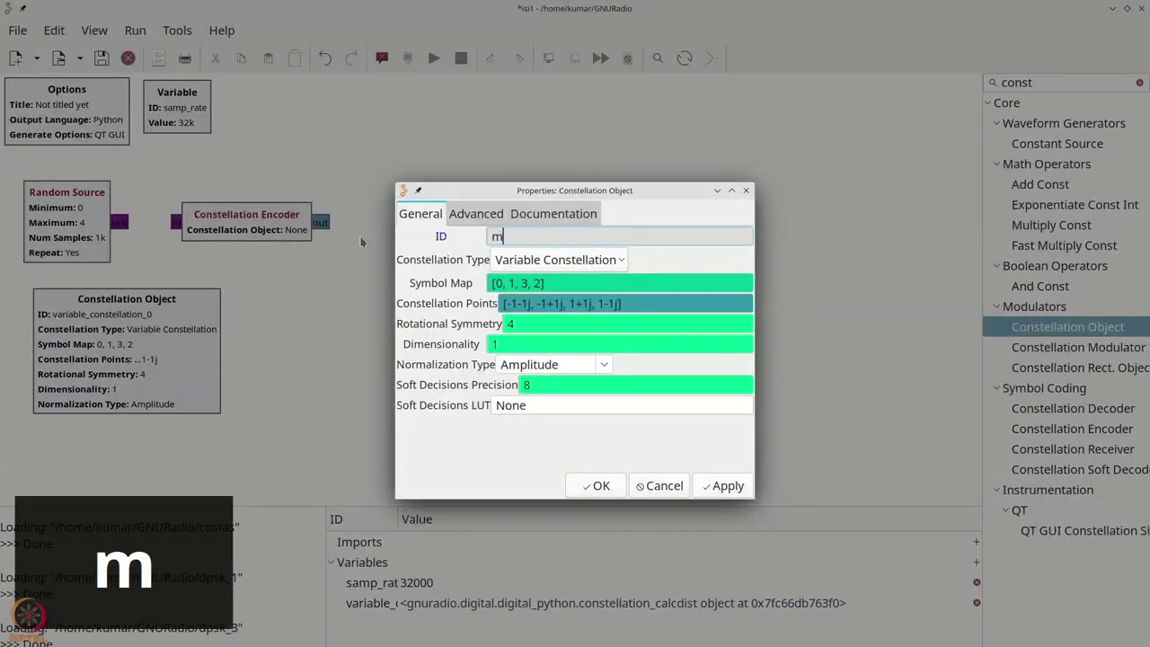
text(yconst)
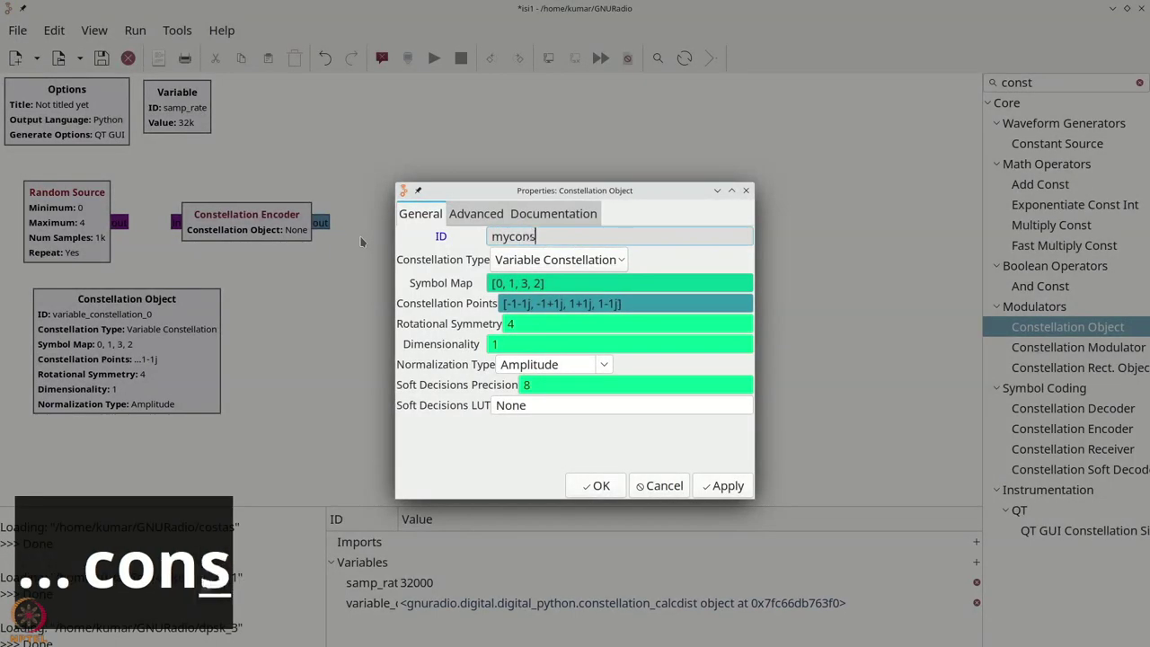
click(596, 483)
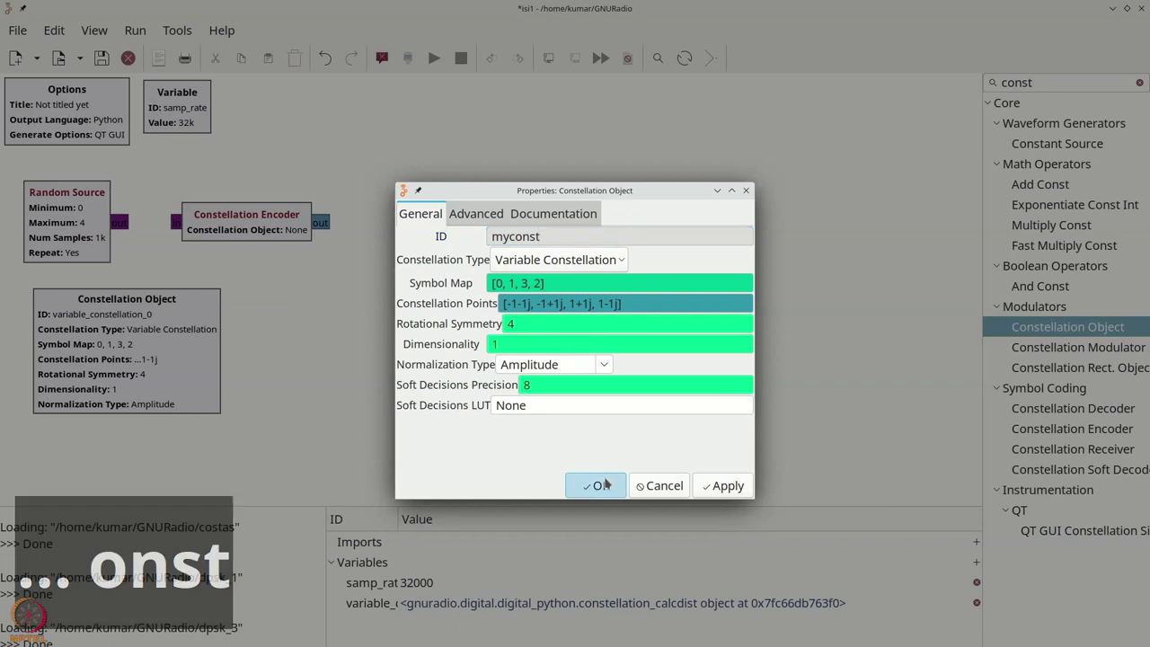
- Set the Constellation Encoder's constellation object to myconst and connect the Random Source output to the encoder's input
double_click(277, 232)
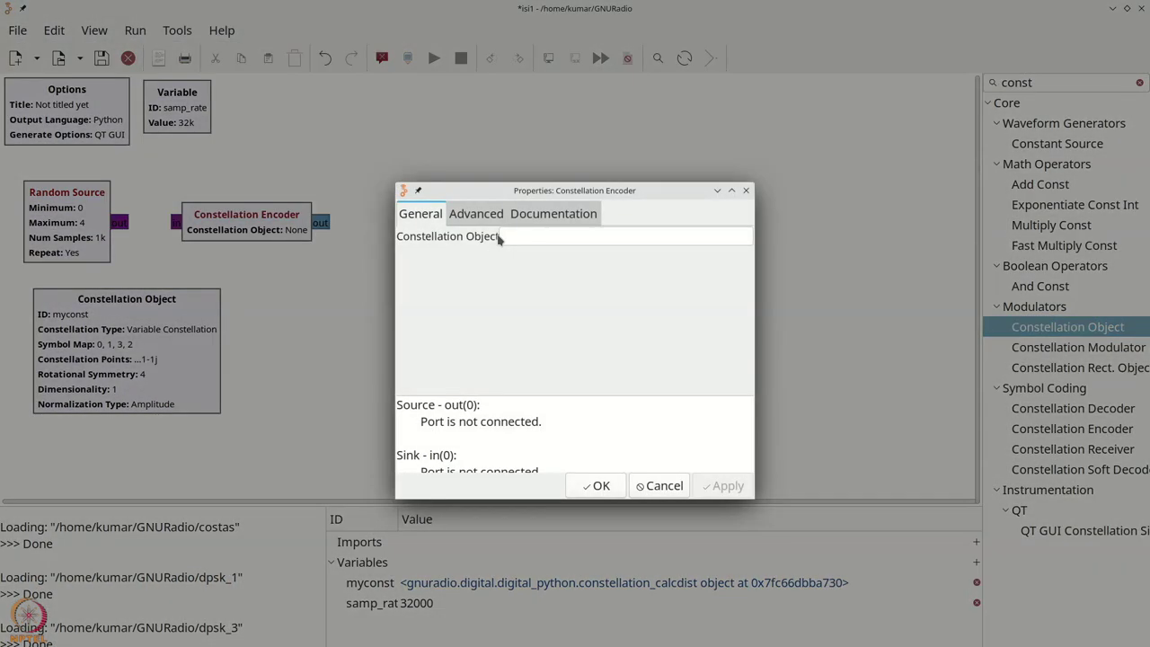
click(504, 237)
text(m)
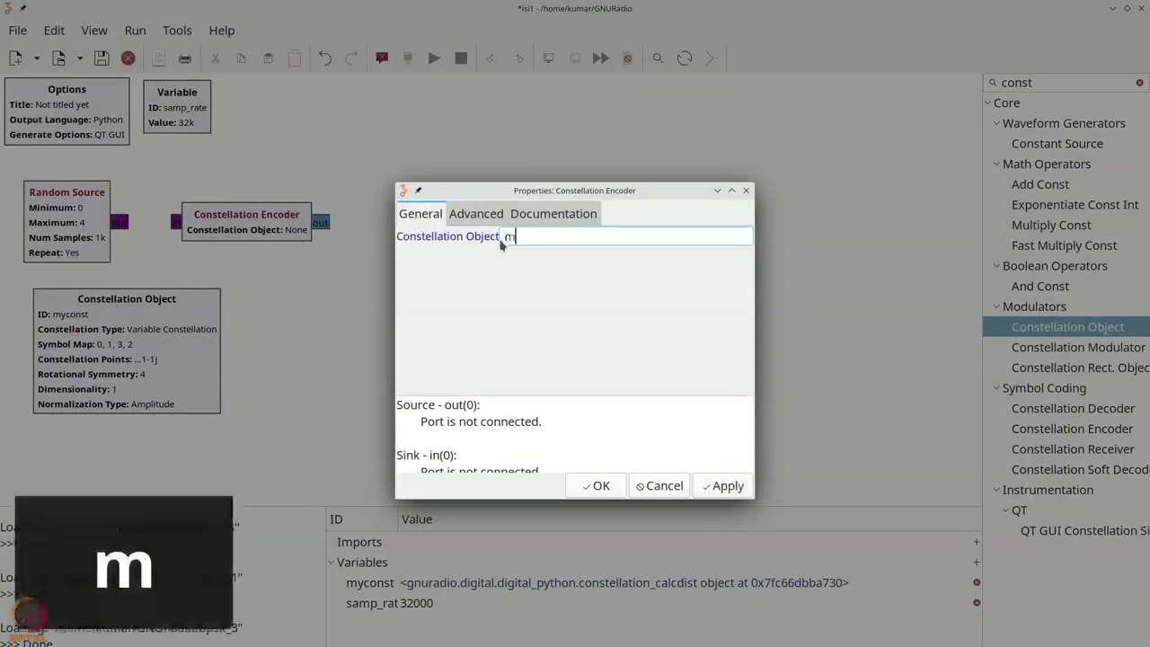
text(yconst)
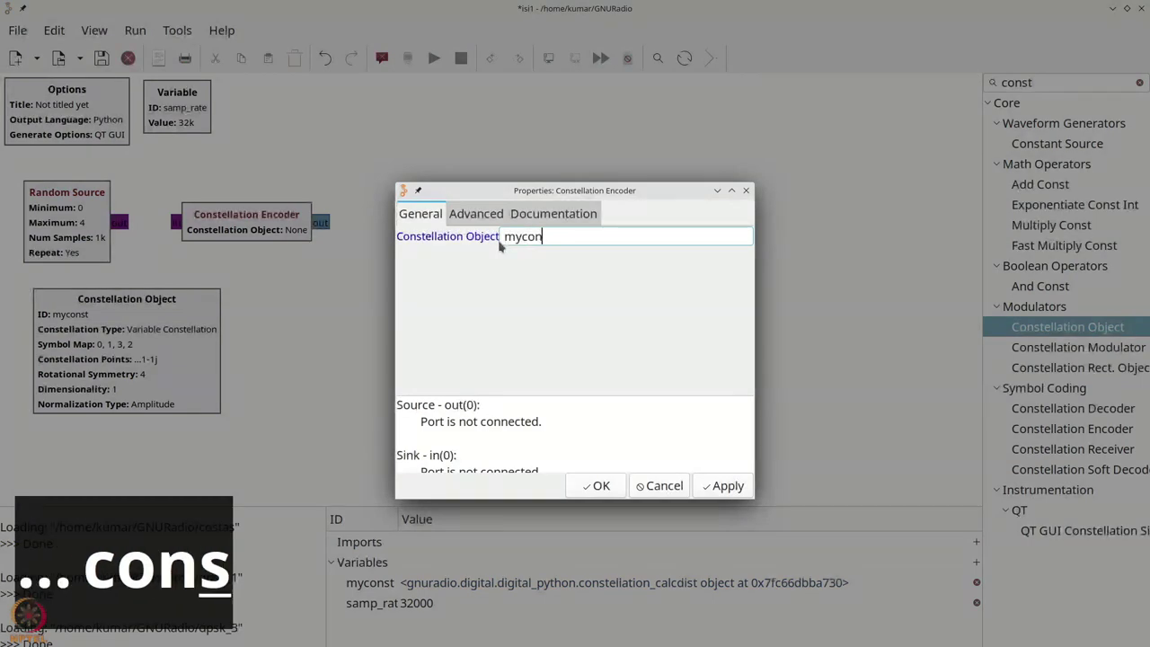
click(601, 487)
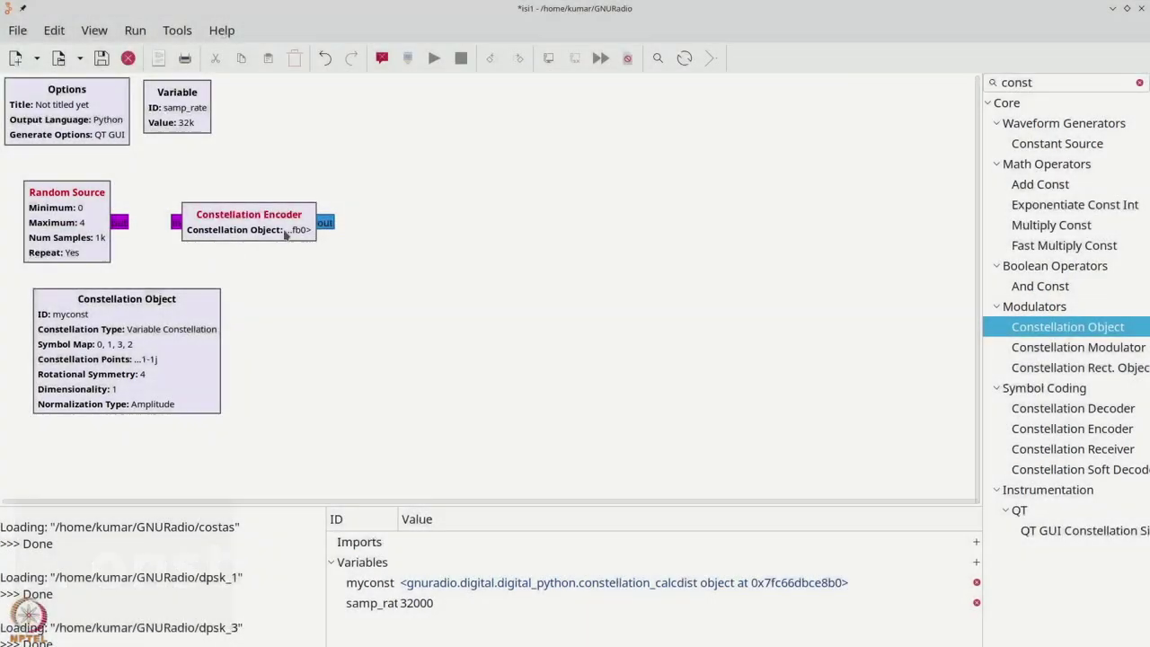
click(118, 223)
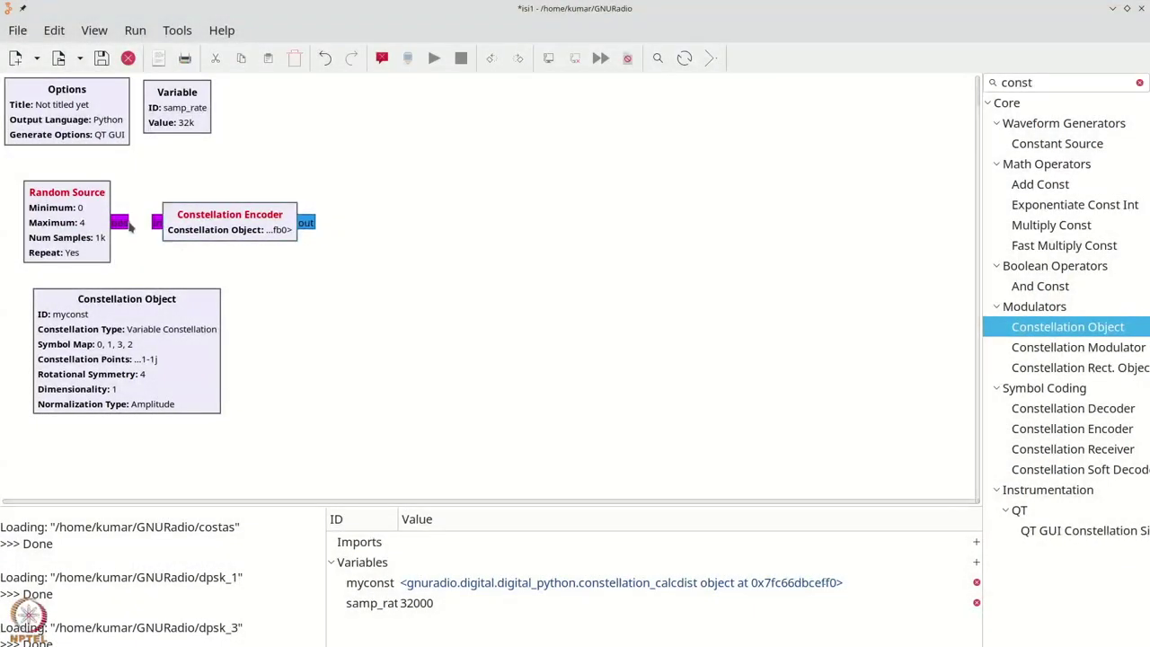
click(157, 222)
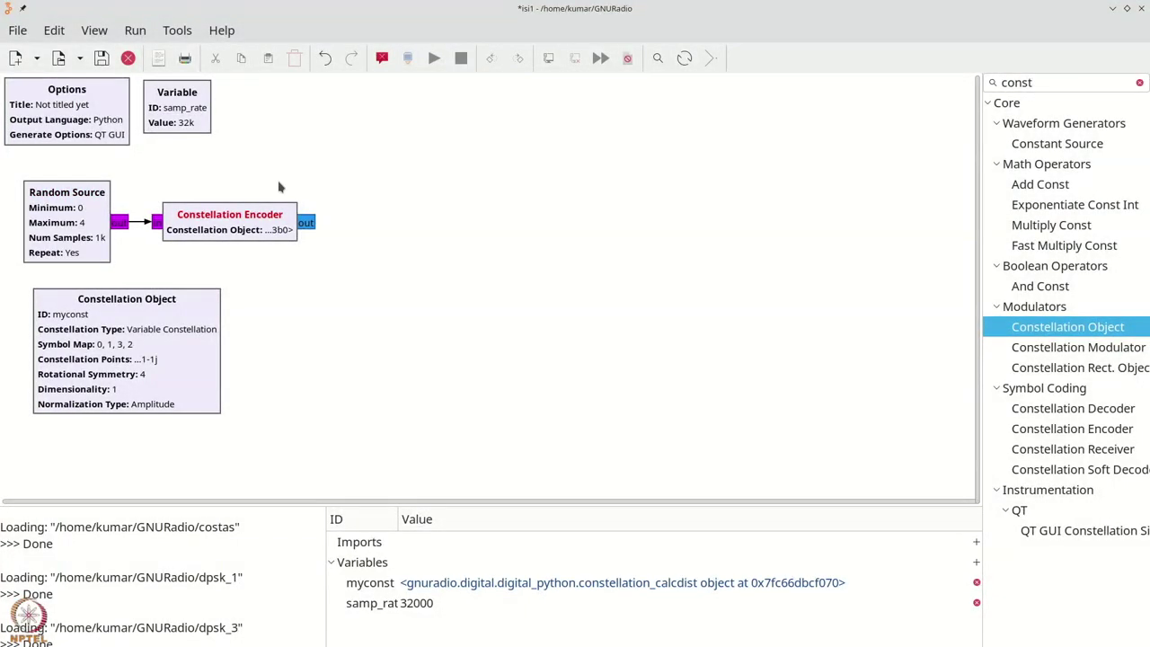
- Add a Throttle block after the Constellation Encoder and connect the encoder's output to its input
key(ctrl+f)
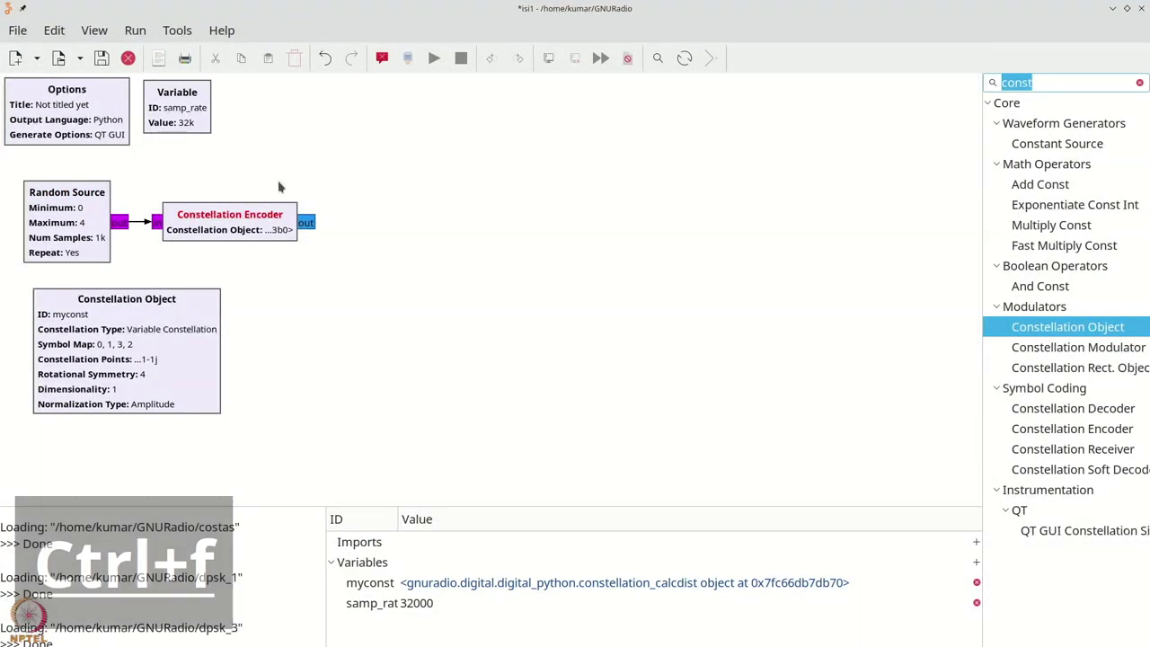
text(thr)
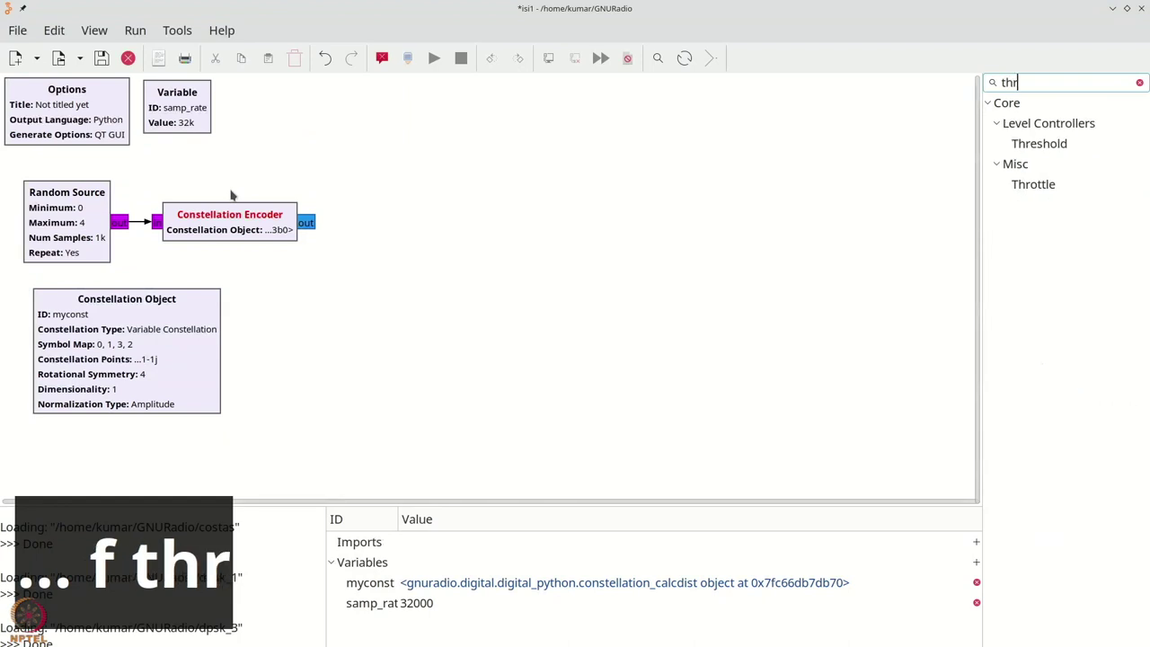
text(o)
drag(1033, 143, 359, 215)
click(307, 222)
click(339, 223)
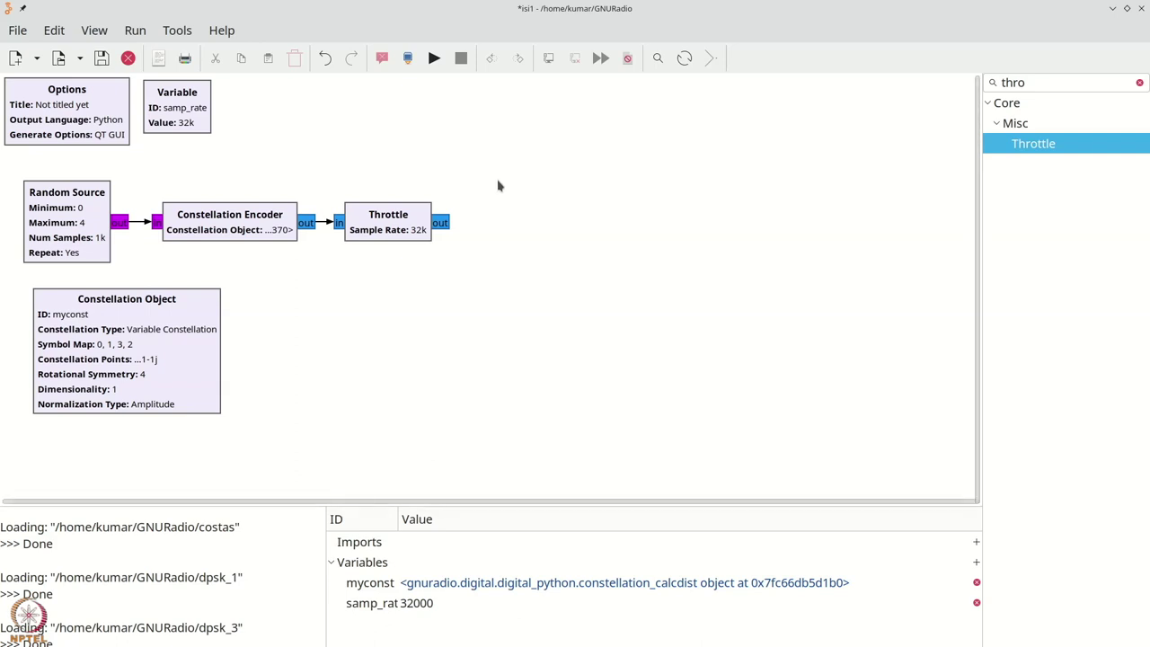
- Add an Interpolating FIR Filter block after the Throttle and connect the Throttle's output to its input
key(ctrl+f)
text(in)
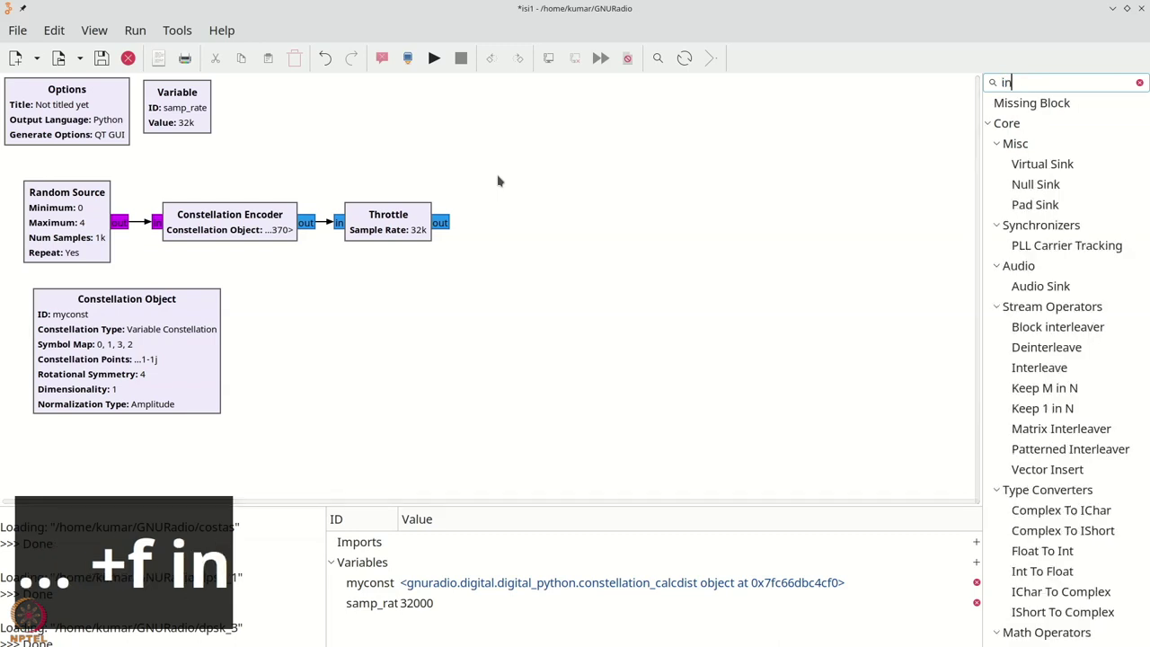
text(terp)
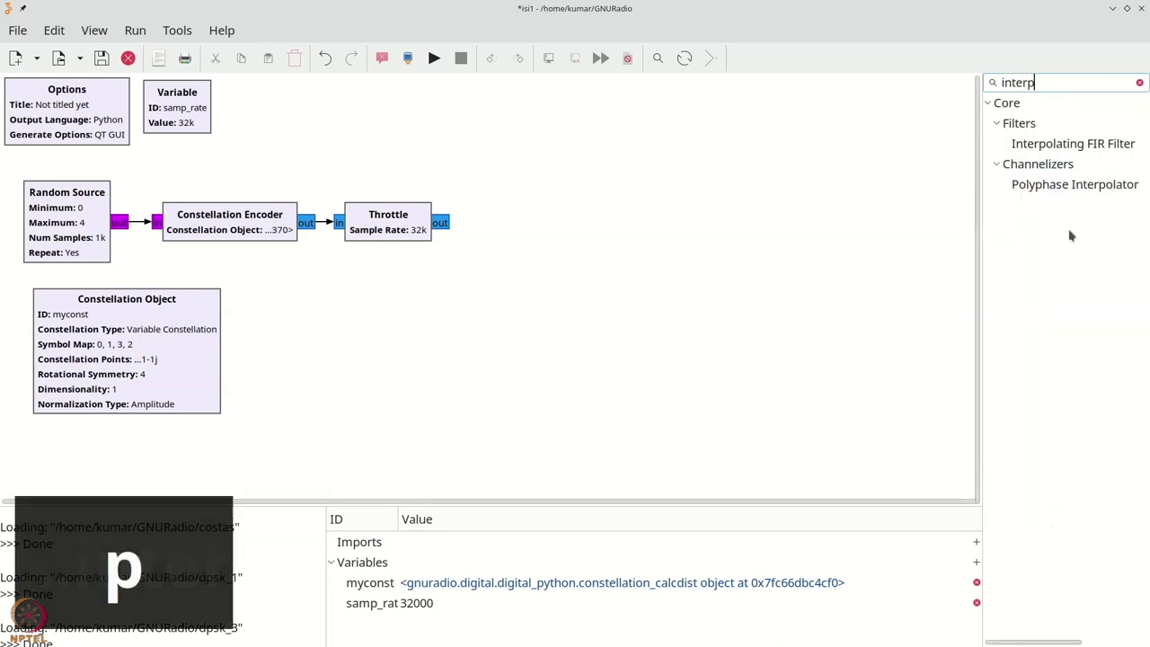
drag(1074, 144, 499, 226)
click(463, 231)
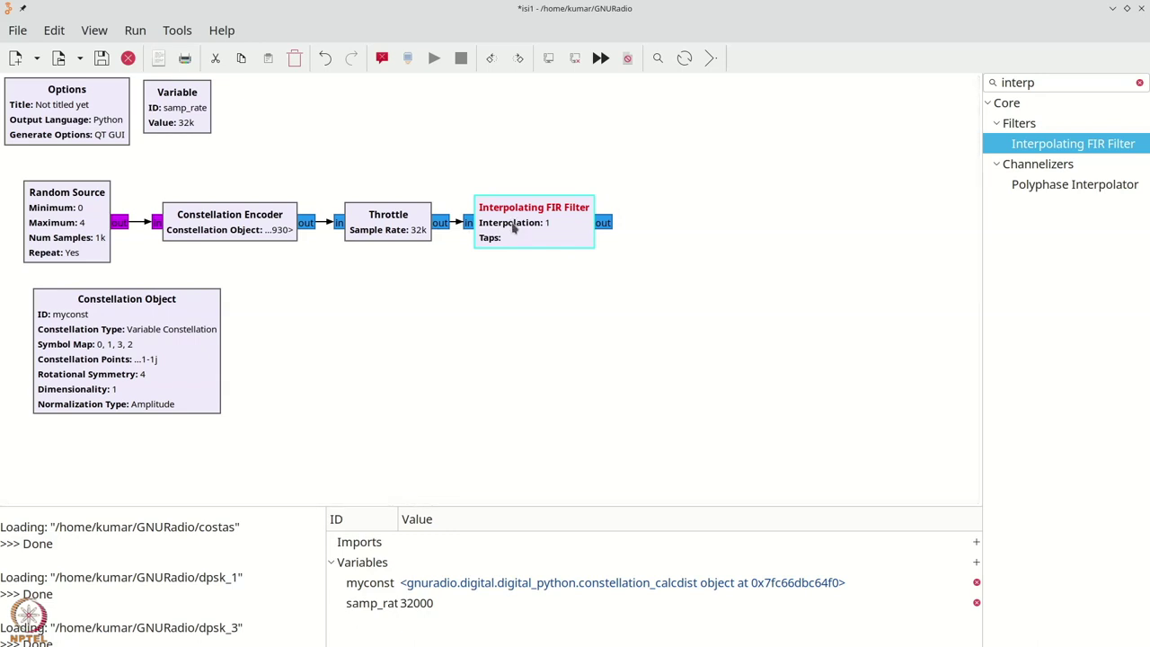
- Set the Interpolating FIR Filter's taps to [1, isi]
double_click(514, 228)
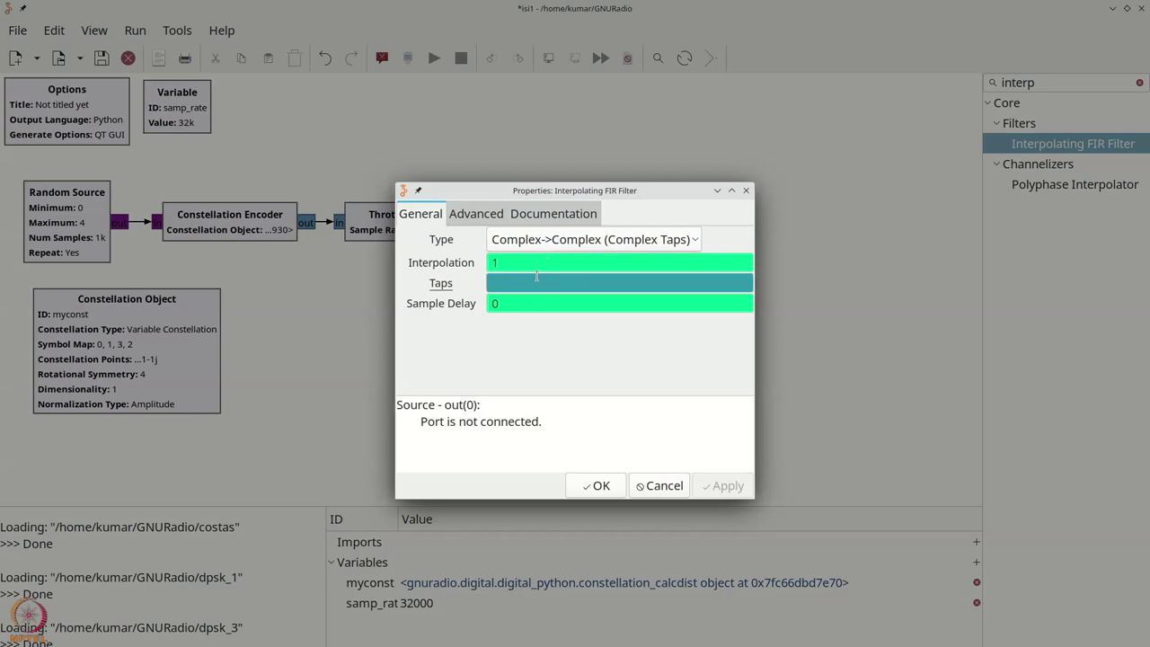
text([1, is)
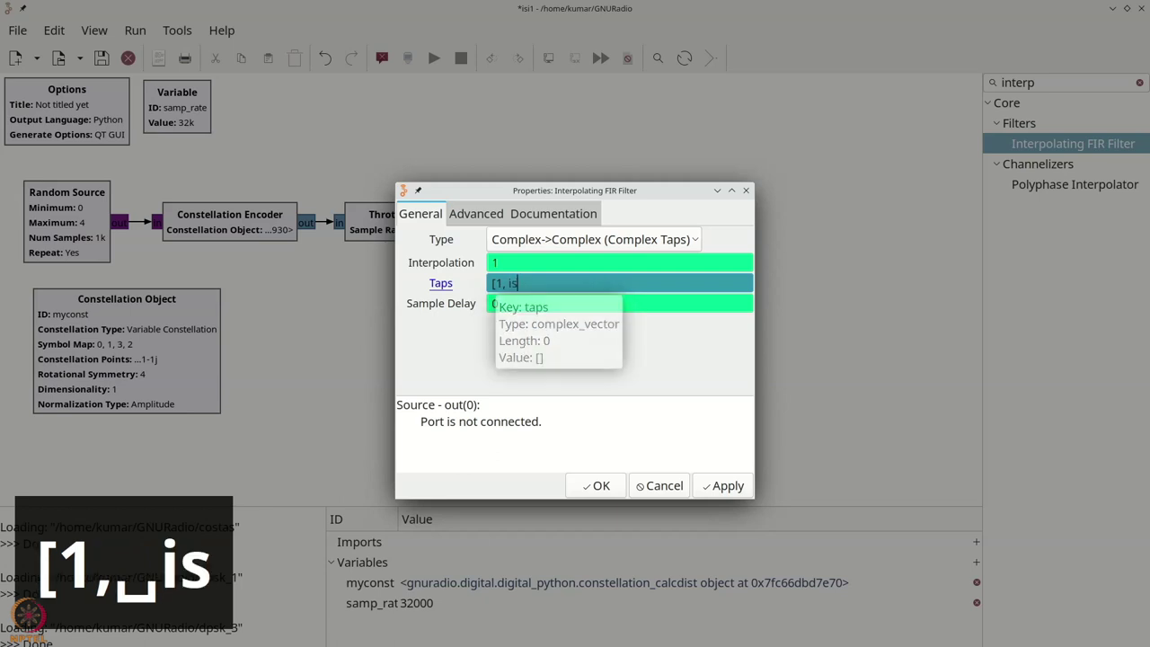
text(i])
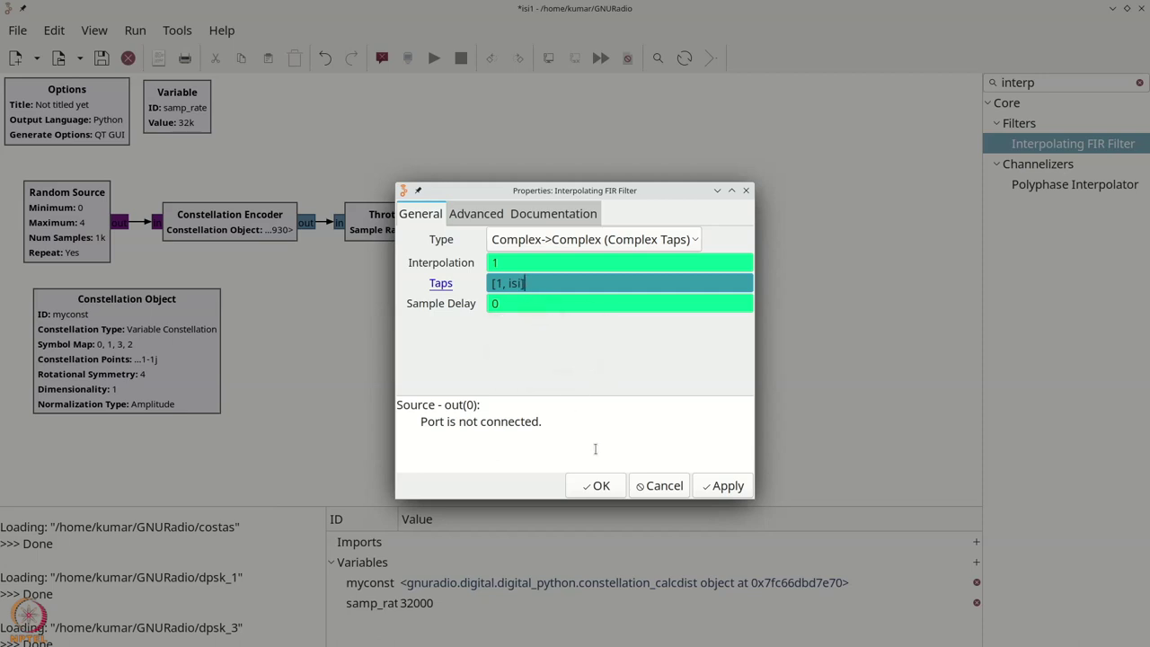
click(601, 486)
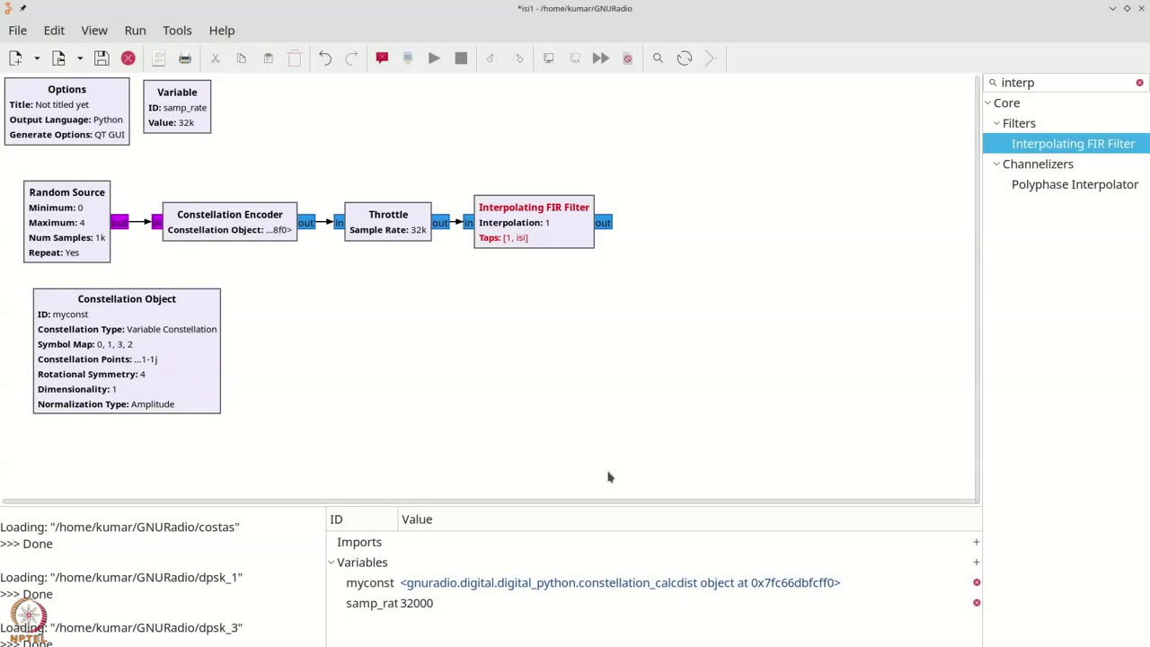
- Add a QT GUI Range block beside the samp_rate variable and set its ID to isi
key(ctrl+f)
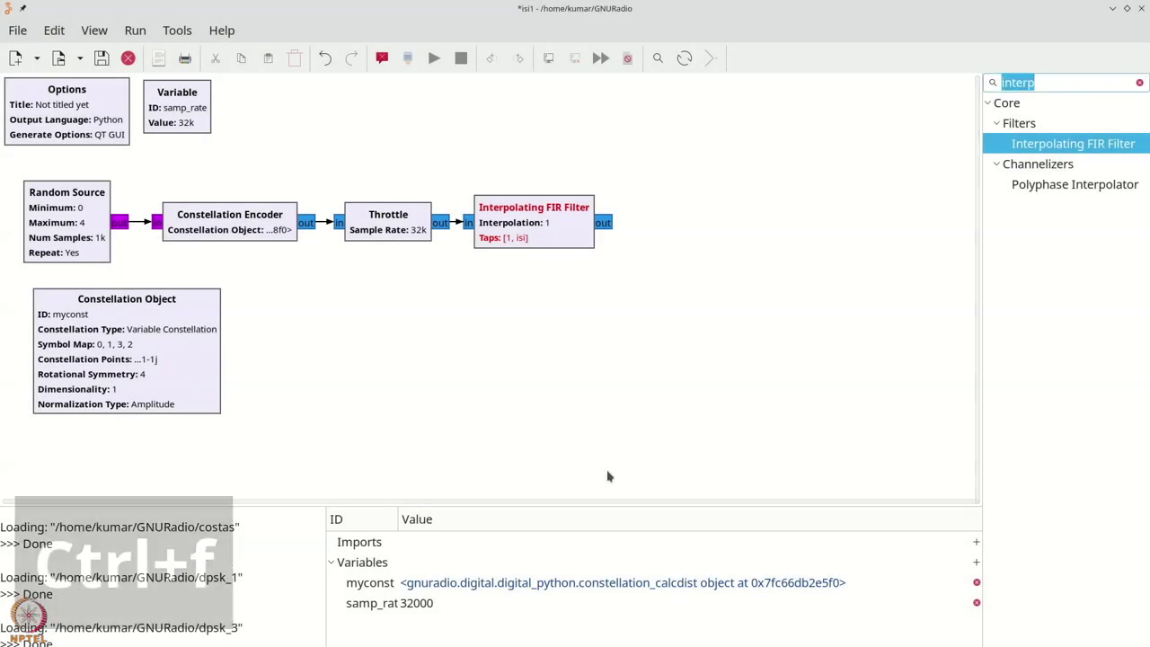
text(range)
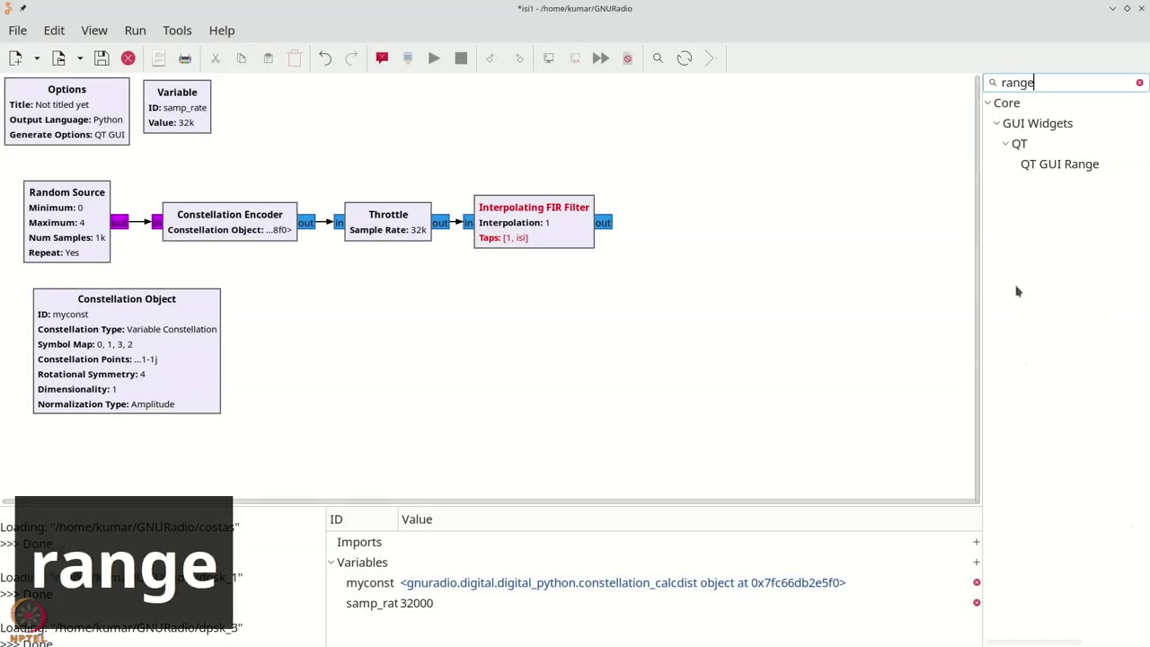
drag(1025, 162, 261, 109)
double_click(261, 110)
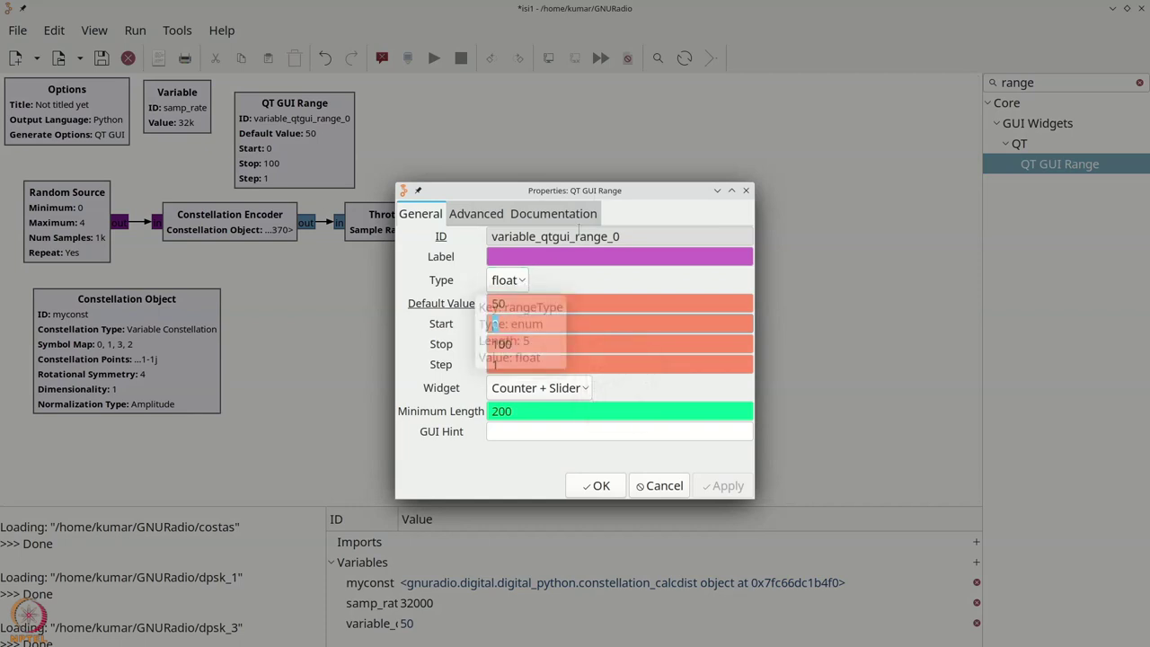
drag(620, 236, 536, 237)
text(isi)
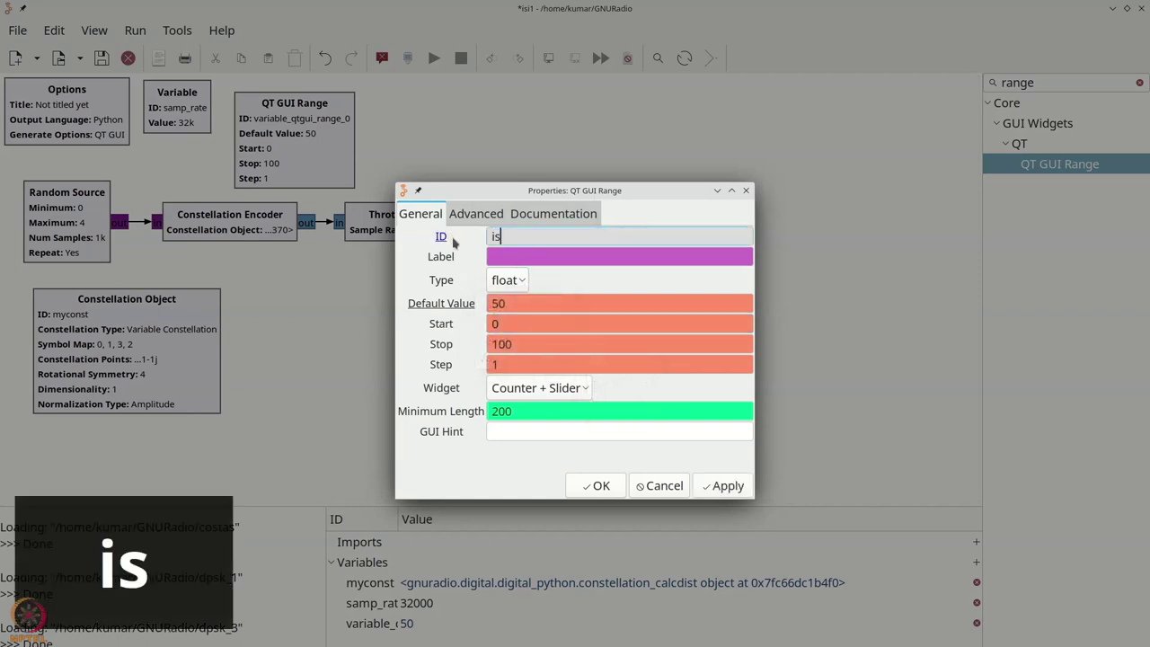
- Set the isi range's default value to 0, start to -1, stop to 1 and step to 0.1
text(-1)
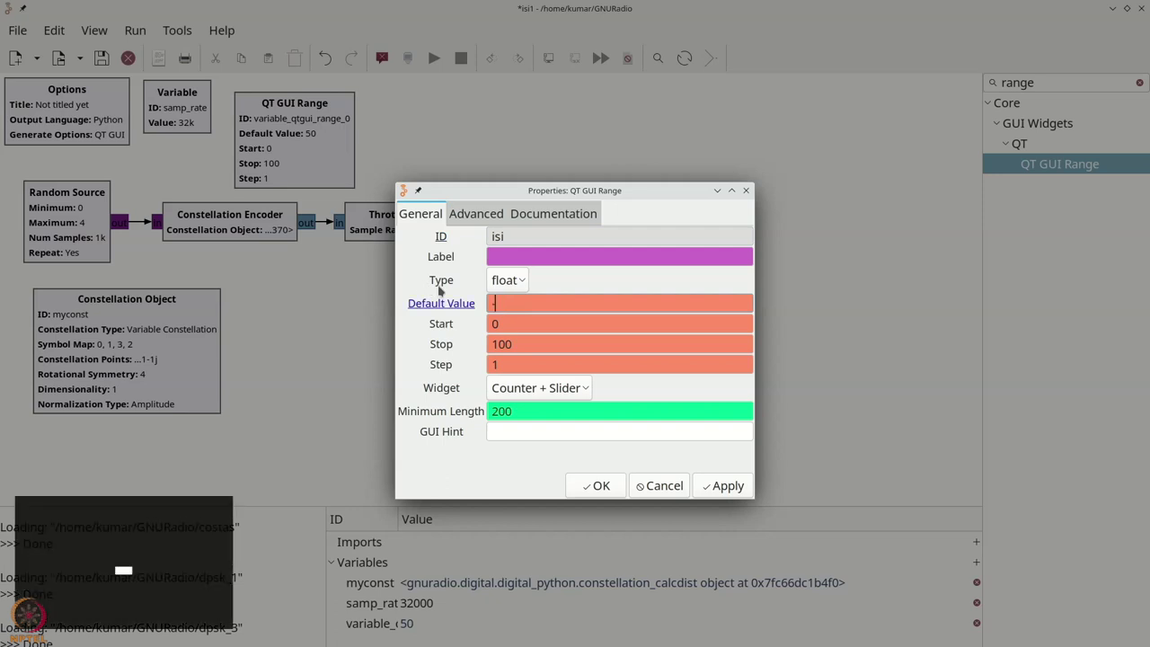
key(BackSpace)
key(BackSpace)
text(0)
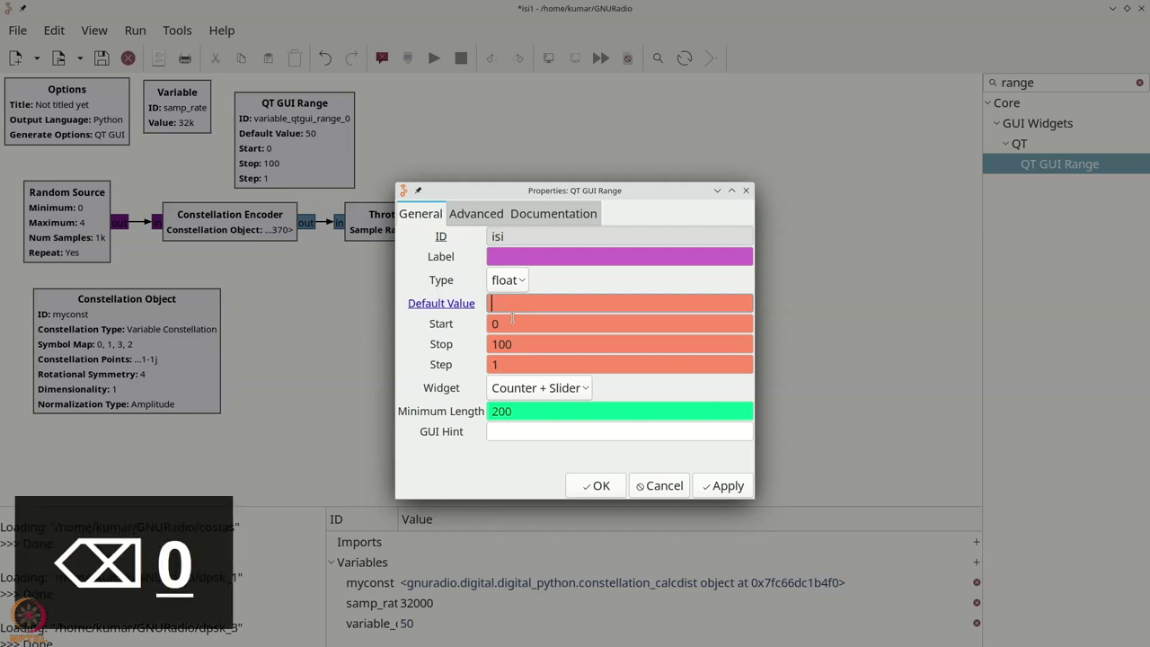
double_click(525, 323)
text(-1)
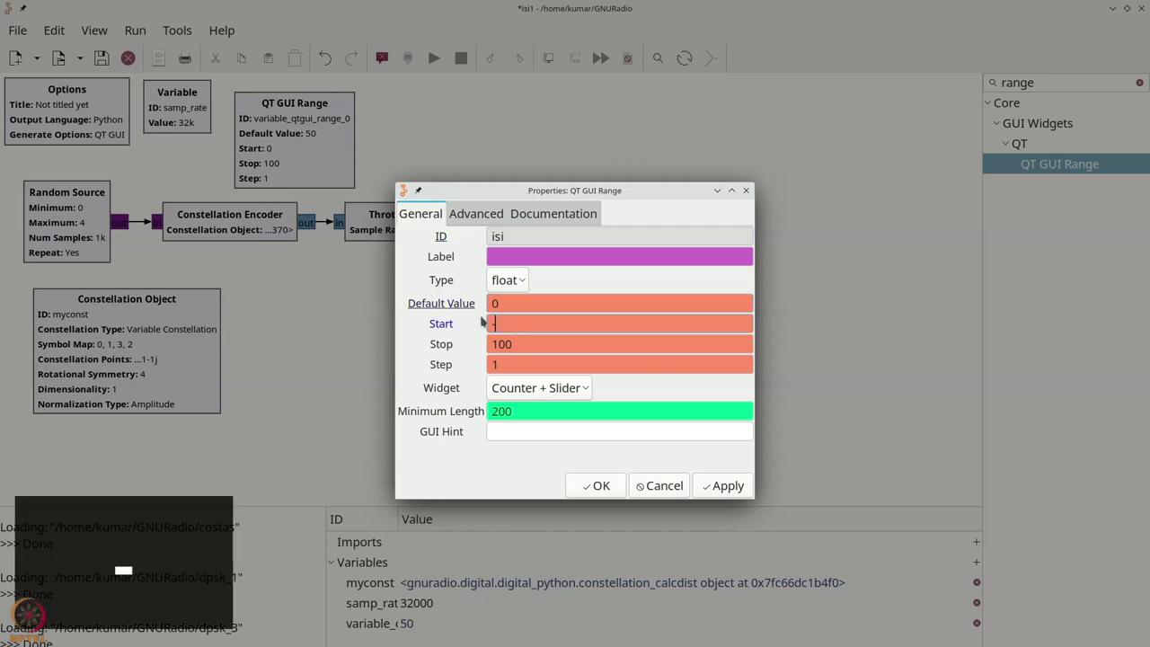
double_click(531, 345)
text(1)
click(518, 364)
text(0.1)
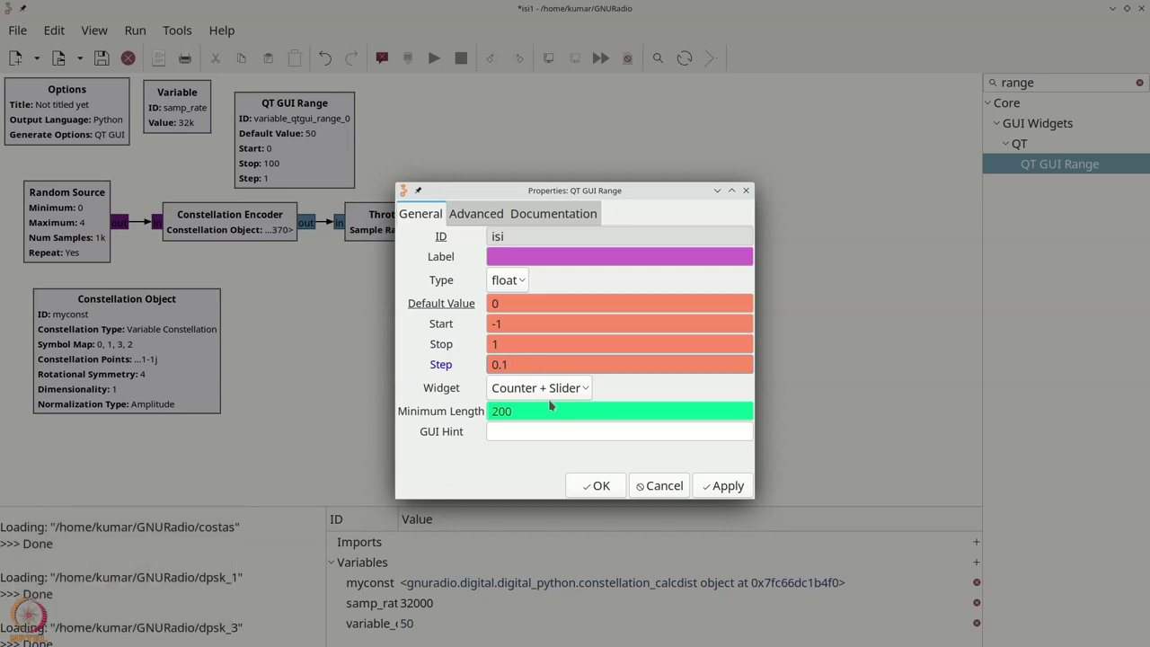
click(617, 488)
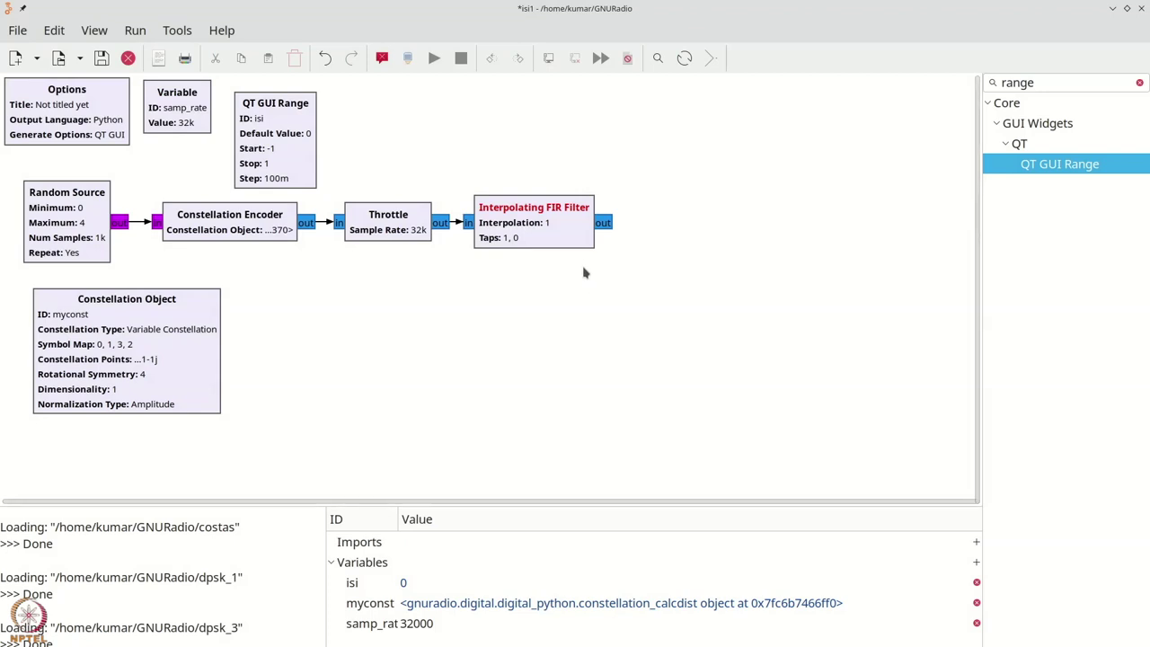
- Add a second QT GUI Range block beside the isi range and set its ID to noisestd
key(ctrl+f)
text(ra)
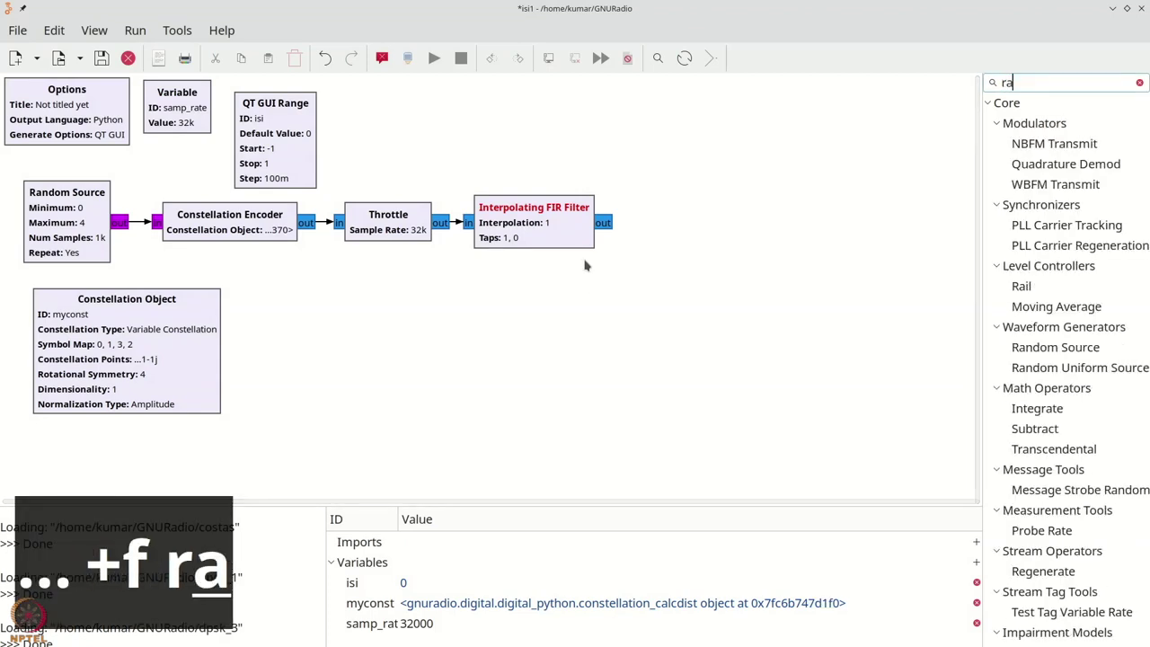
text(ng)
drag(1060, 163, 403, 130)
double_click(404, 130)
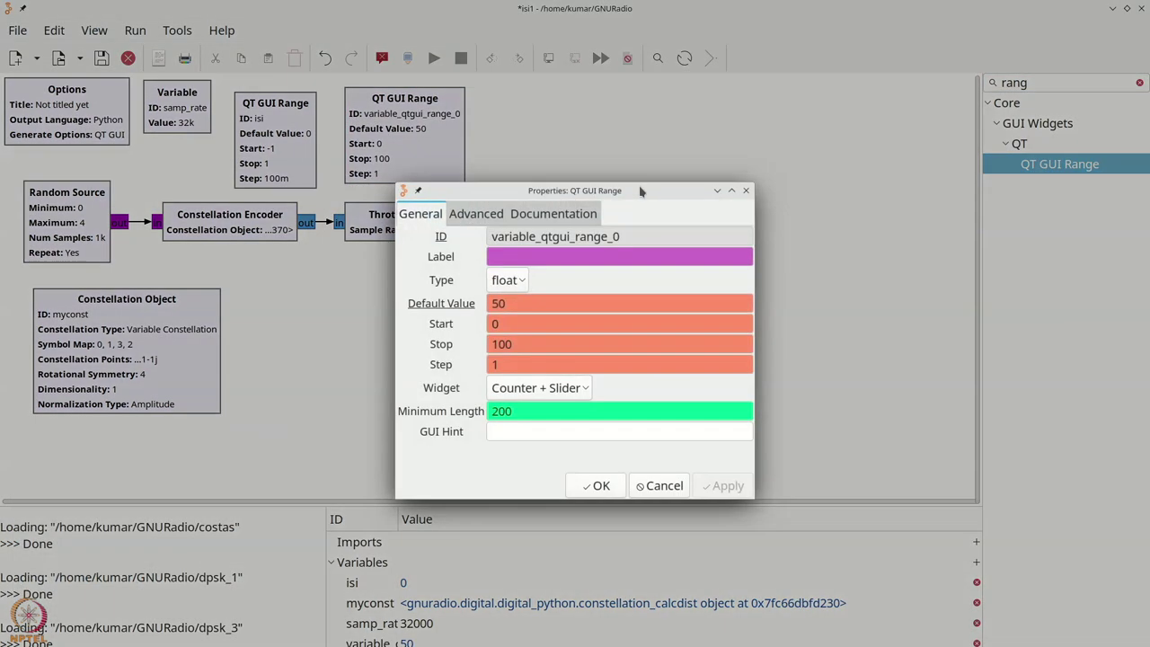
double_click(634, 235)
text(n)
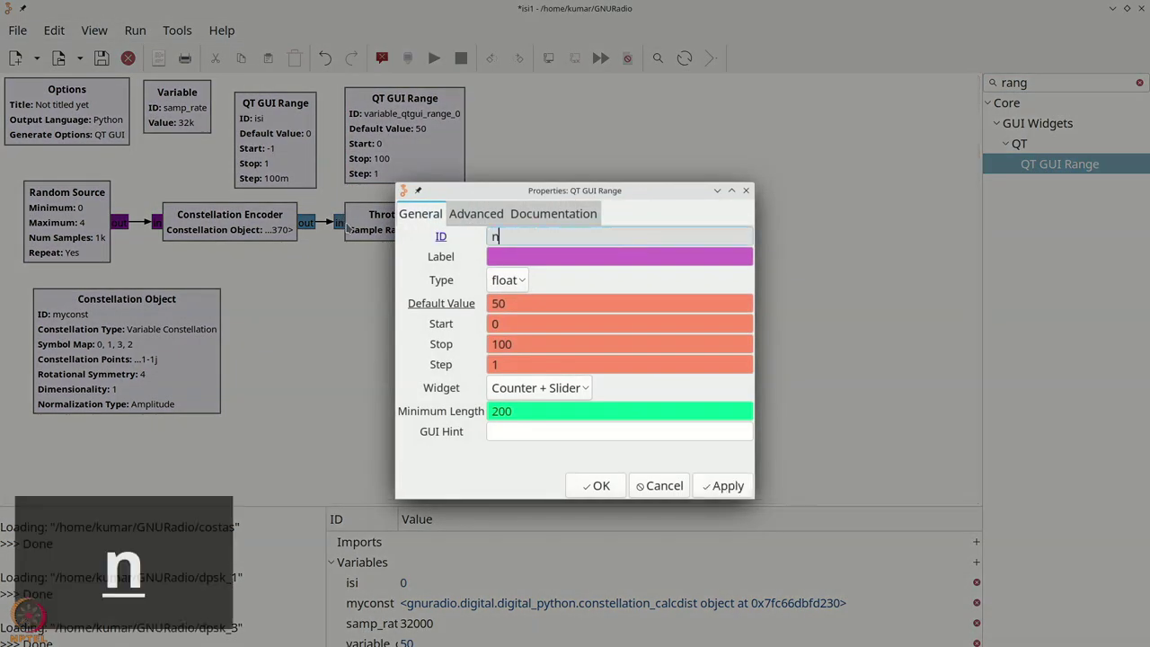
text(oisestd)
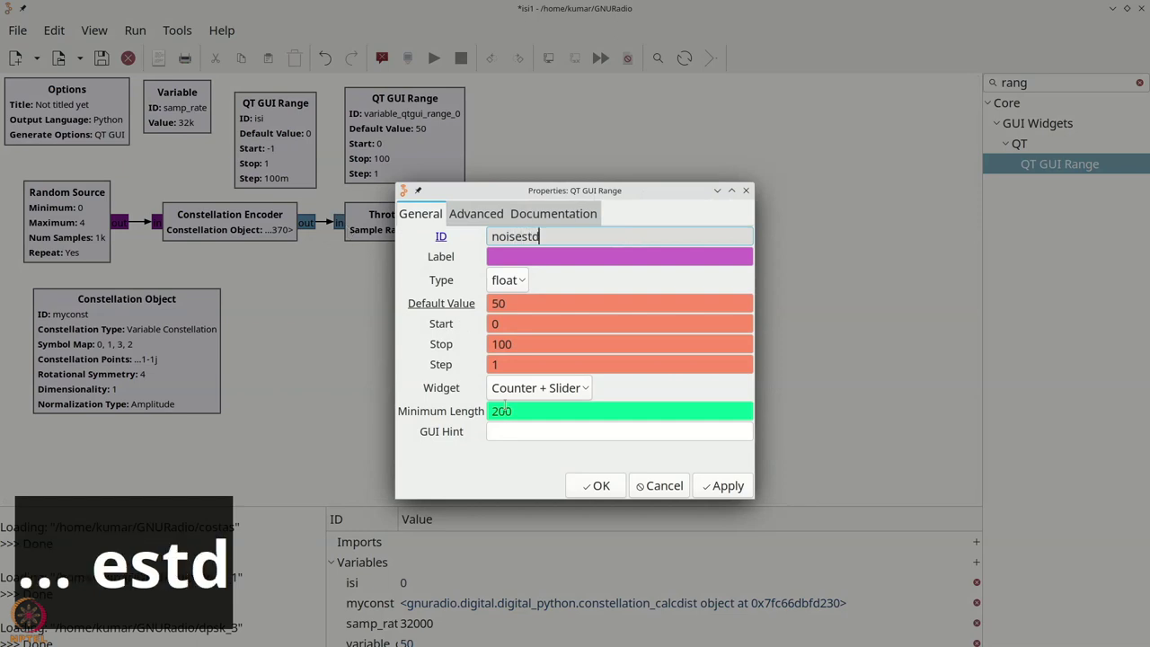
- Set the noisestd range's default value to 0, stop to 3 and step to 0.1
key(Tab)
key(Tab)
key(Tab)
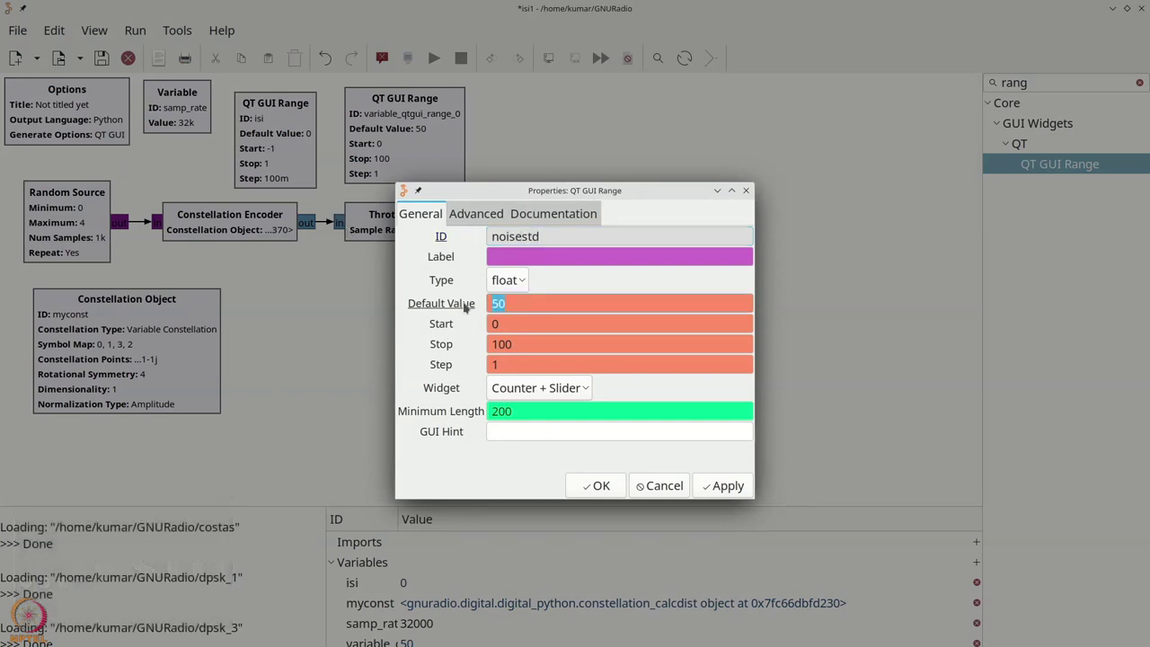
text(0)
key(Tab)
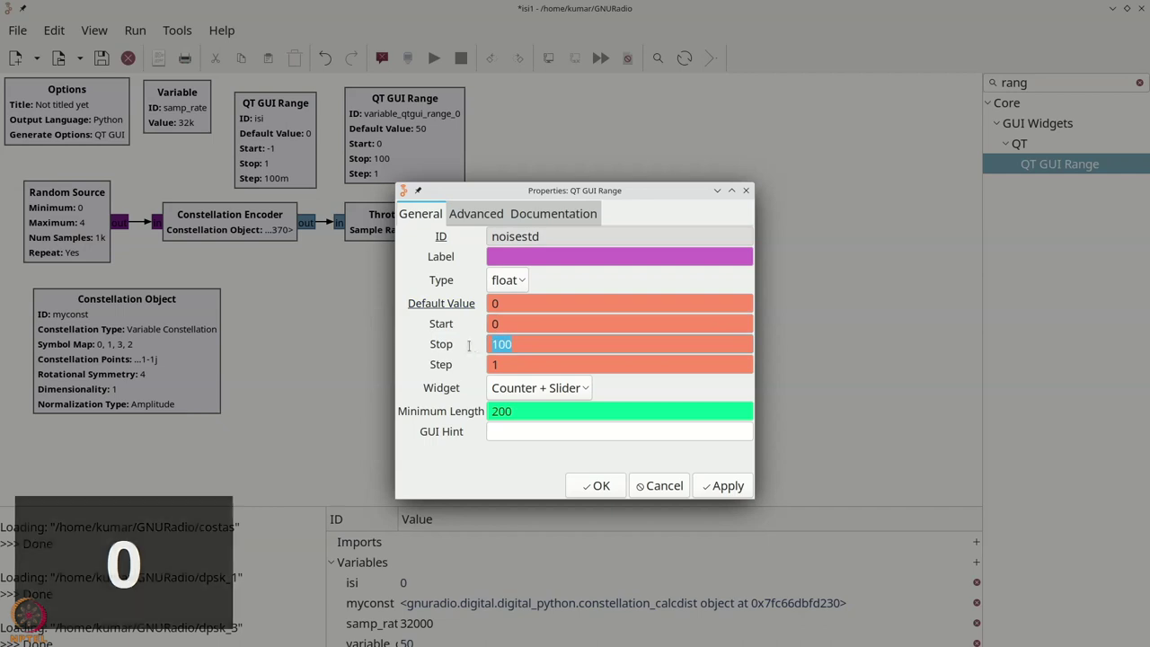
text(3)
key(Tab)
text(0)
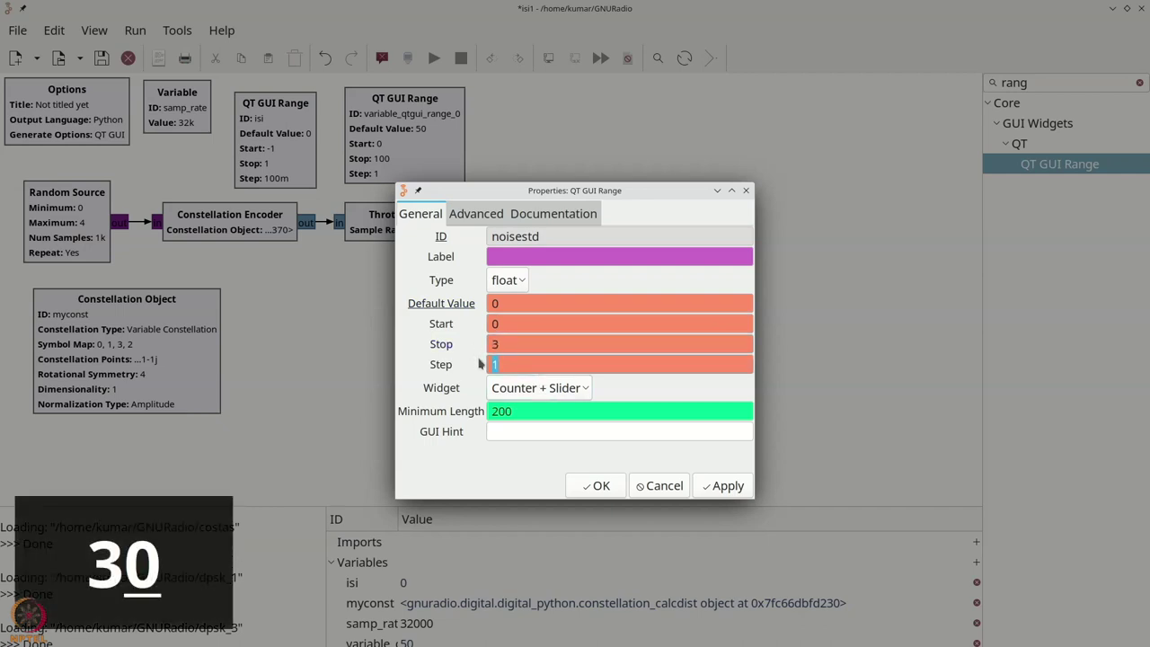
text(.1)
click(596, 485)
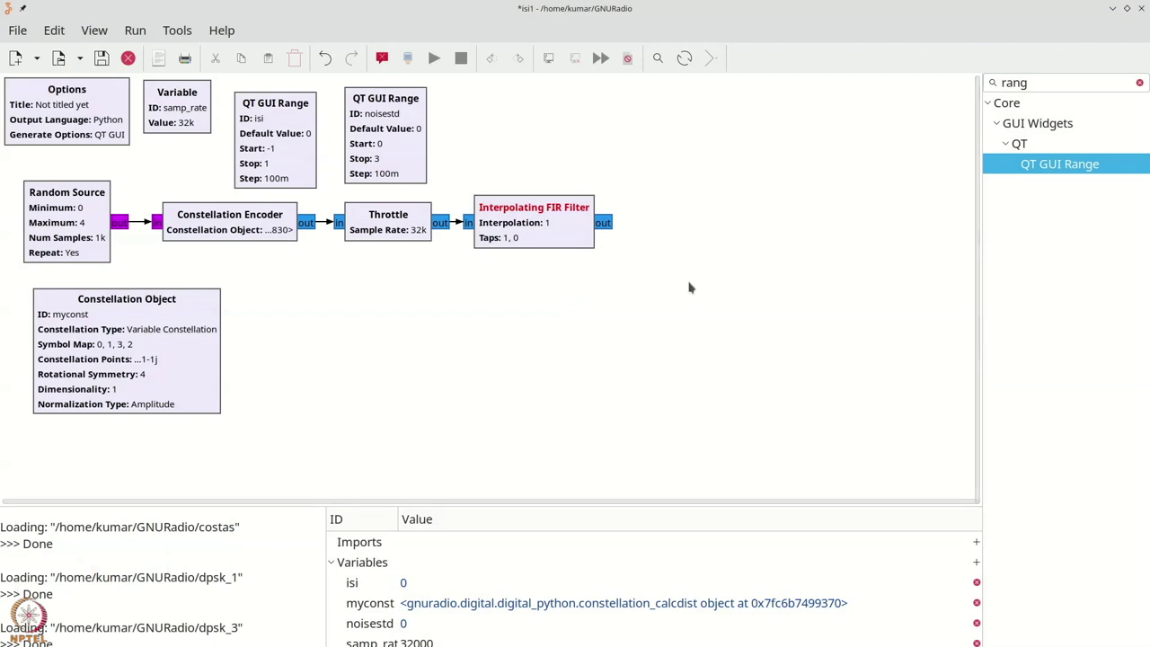
- Add a Noise Source block below the Interpolating FIR Filter
key(ctrl+f)
text(noi)
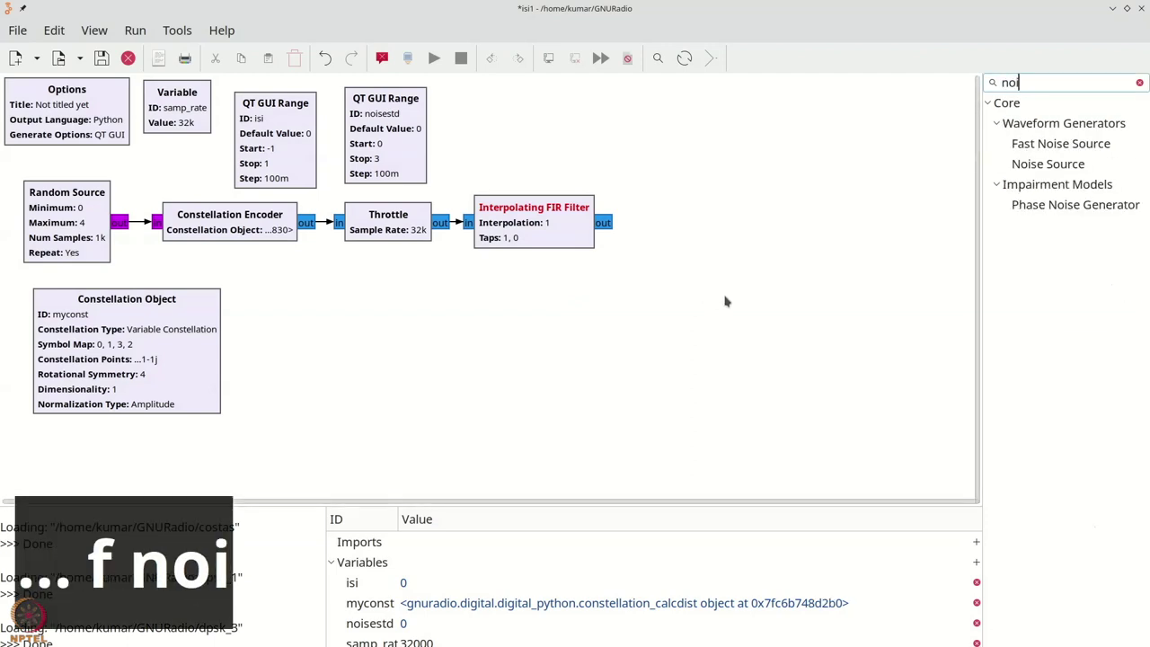
drag(1048, 163, 535, 289)
- Add an Add block and connect the outputs of the Interpolating FIR Filter and the Noise Source to its two inputs
key(ctrl+f)
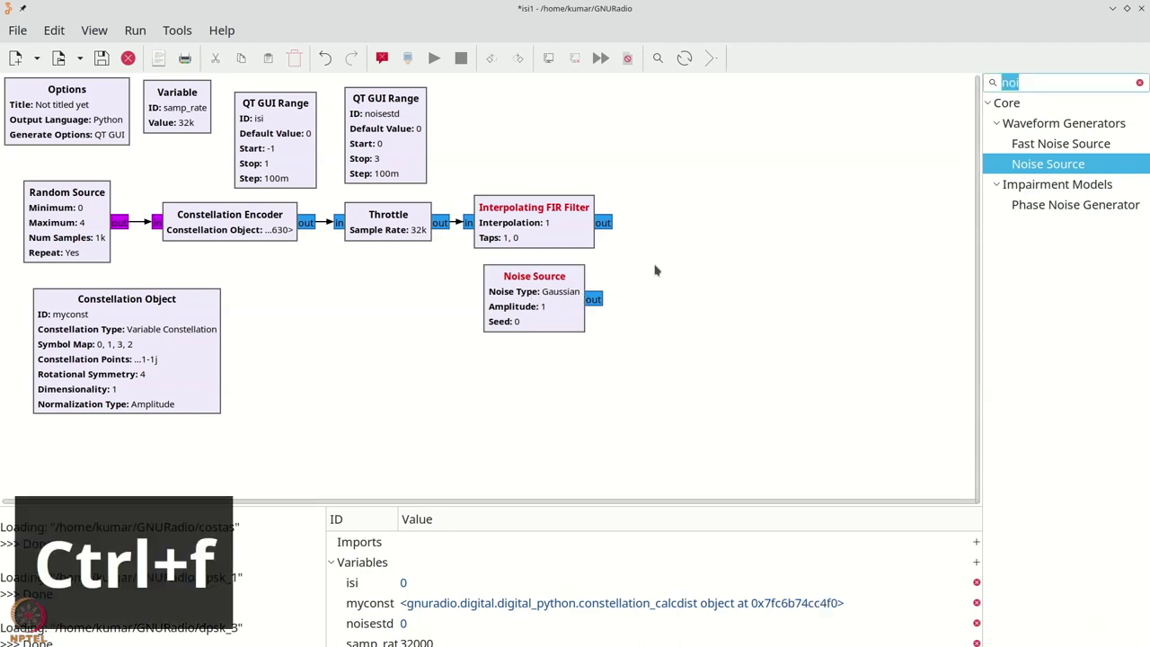
text(add)
drag(1023, 164, 645, 258)
click(633, 248)
click(603, 221)
click(593, 299)
click(633, 265)
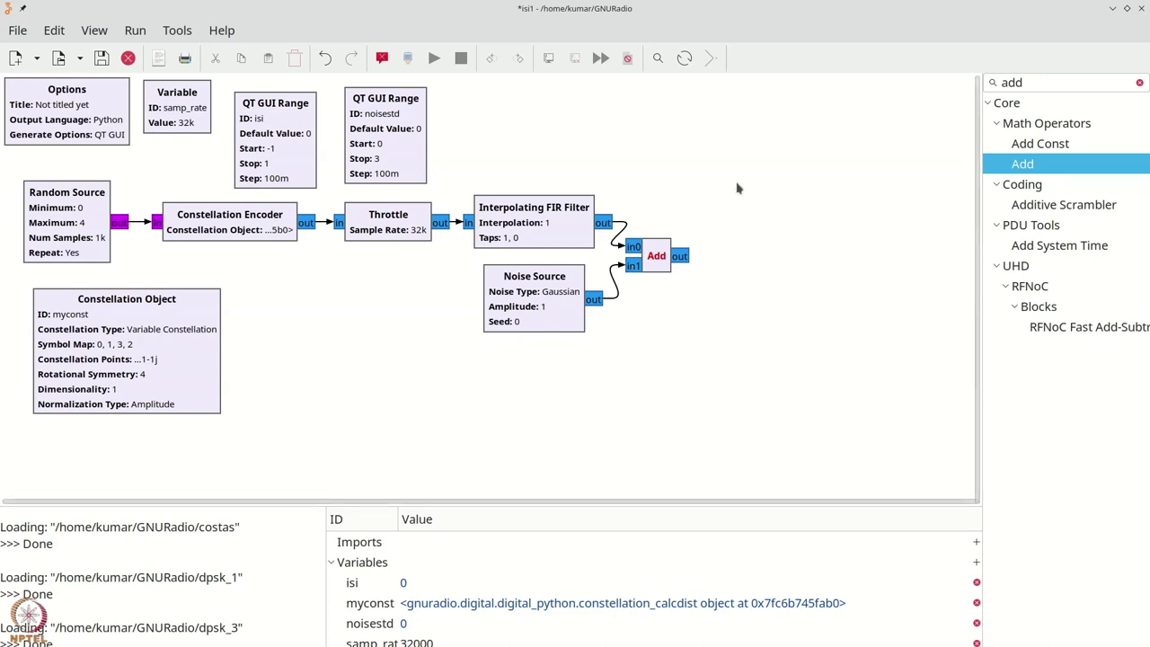
- Place a QT GUI Time Sink after the Add block and a QT GUI Constellation Sink below that sink
key(ctrl+f)
text(time)
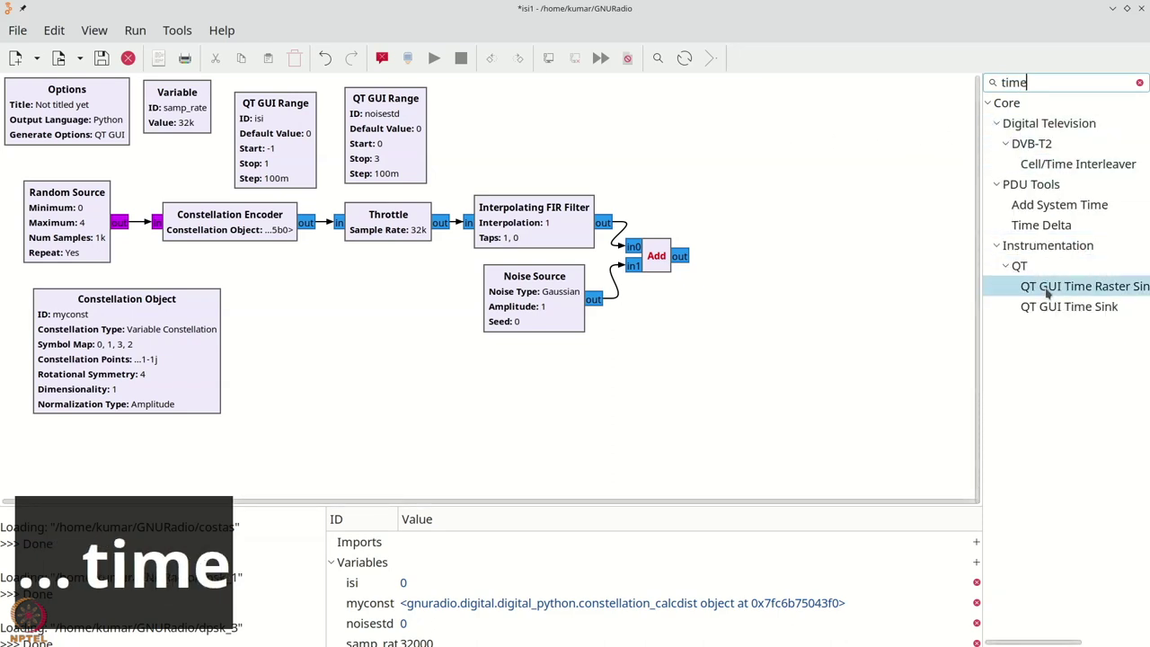
drag(1034, 306, 765, 188)
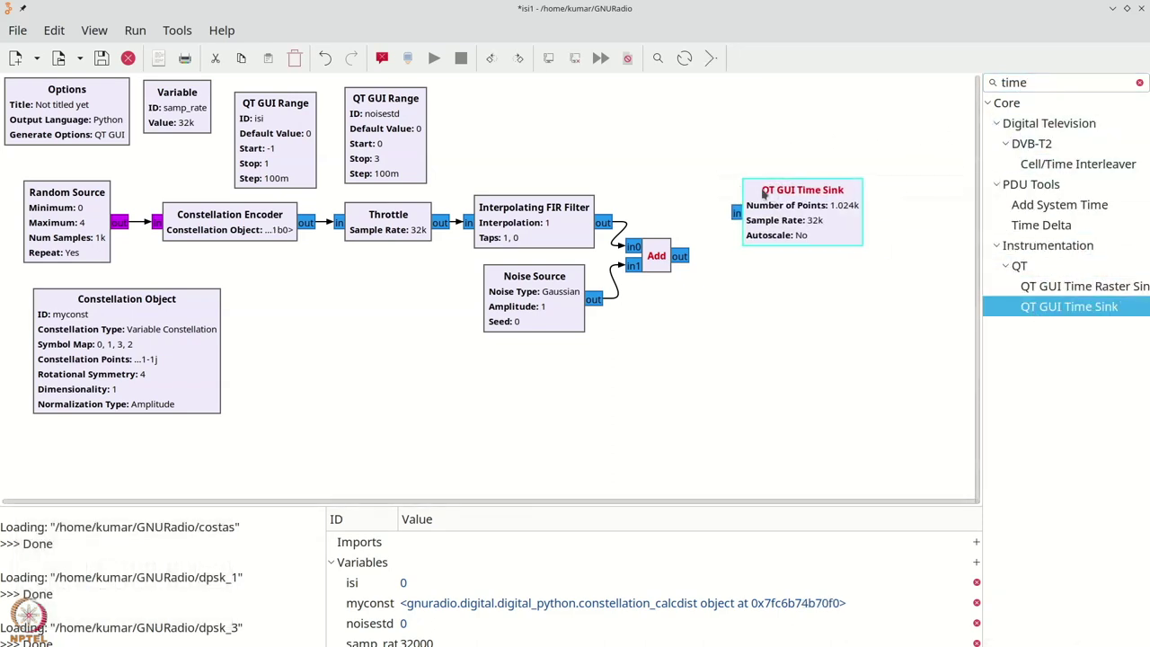
key(ctrl+f)
text(const)
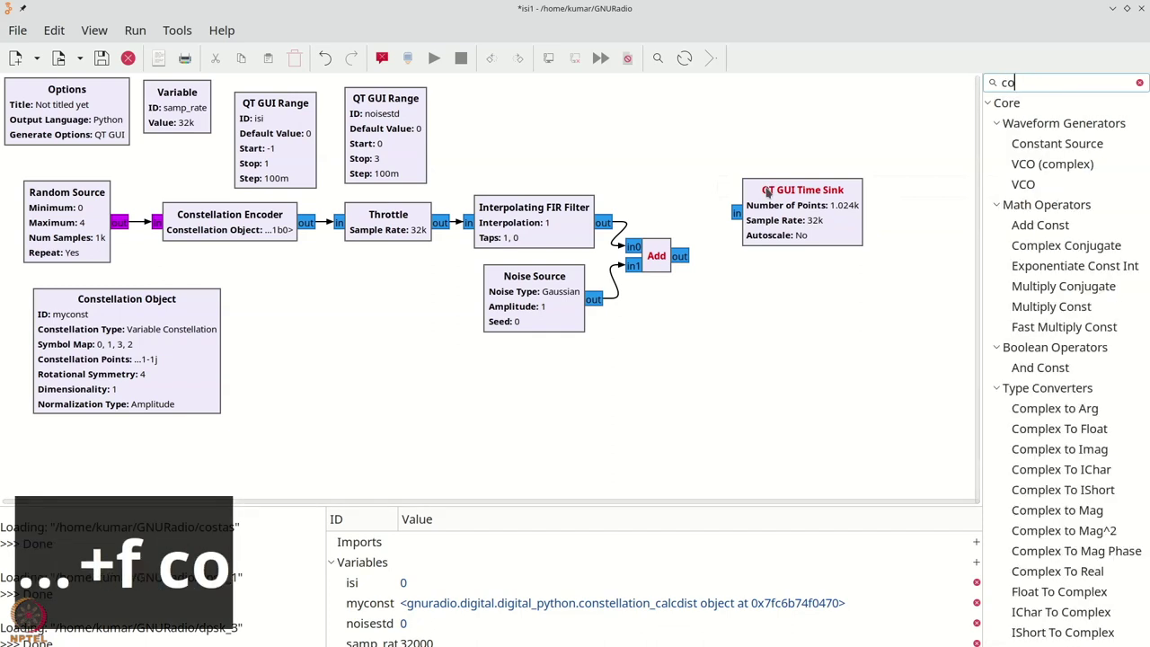
drag(997, 531, 756, 304)
- Connect the Add block's output to the Constellation Sink and the Time Sink, and execute the flowgraph
click(682, 256)
click(736, 299)
click(680, 256)
click(737, 213)
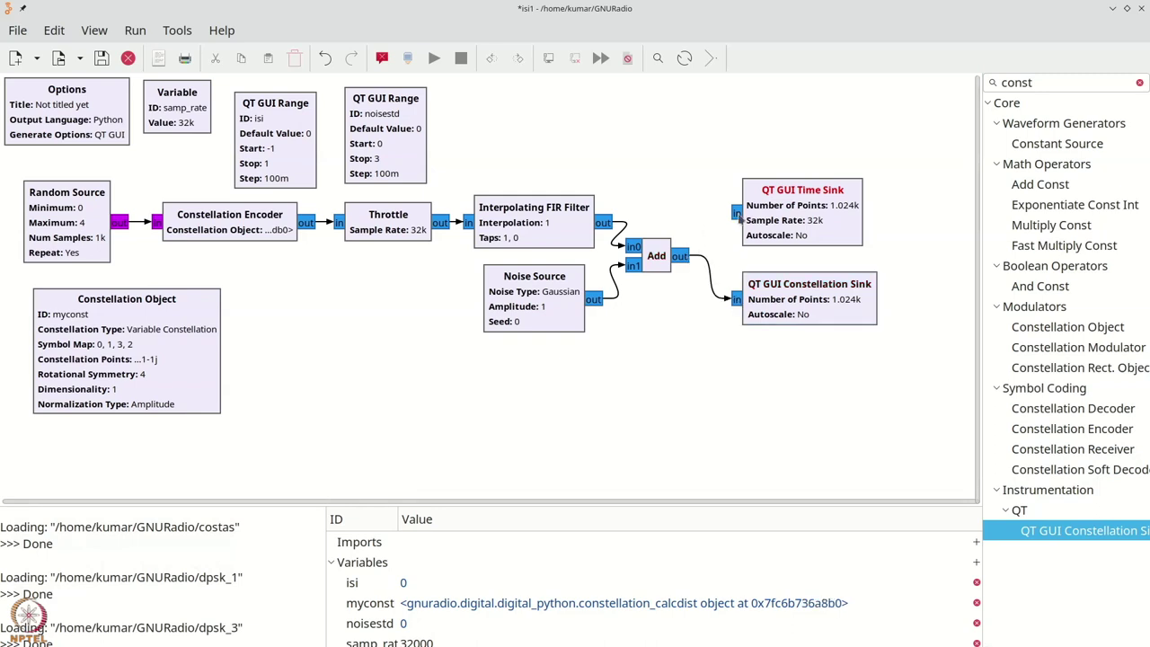
key(F6)
- Set the Noise Source's amplitude to noisestd
double_click(564, 299)
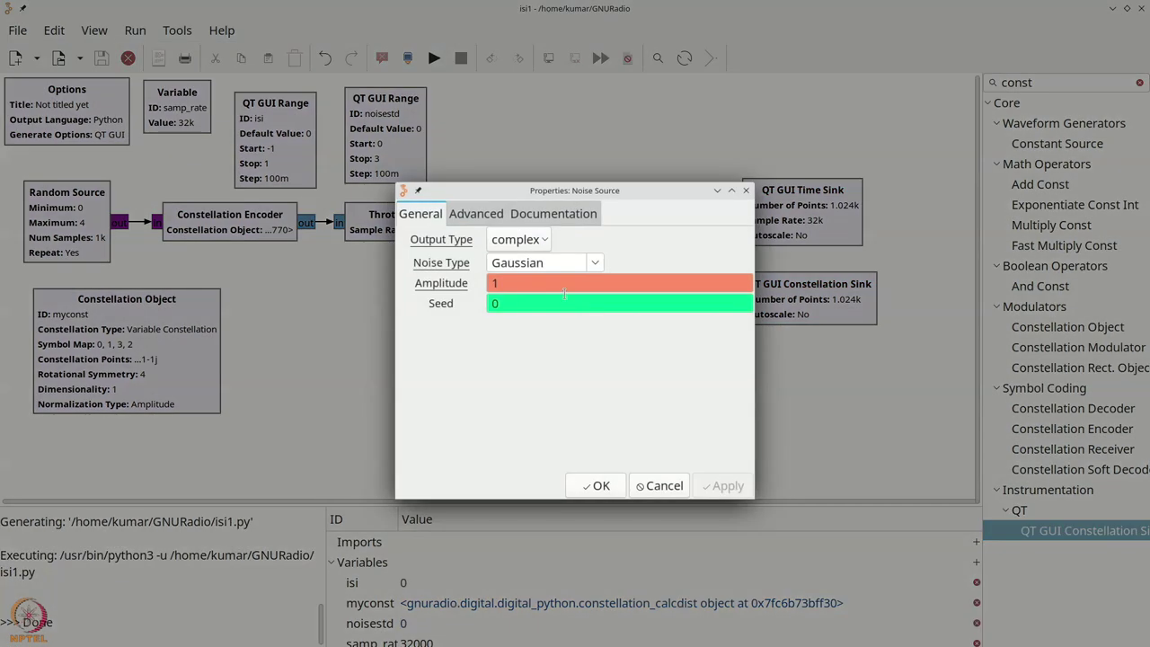
text(no)
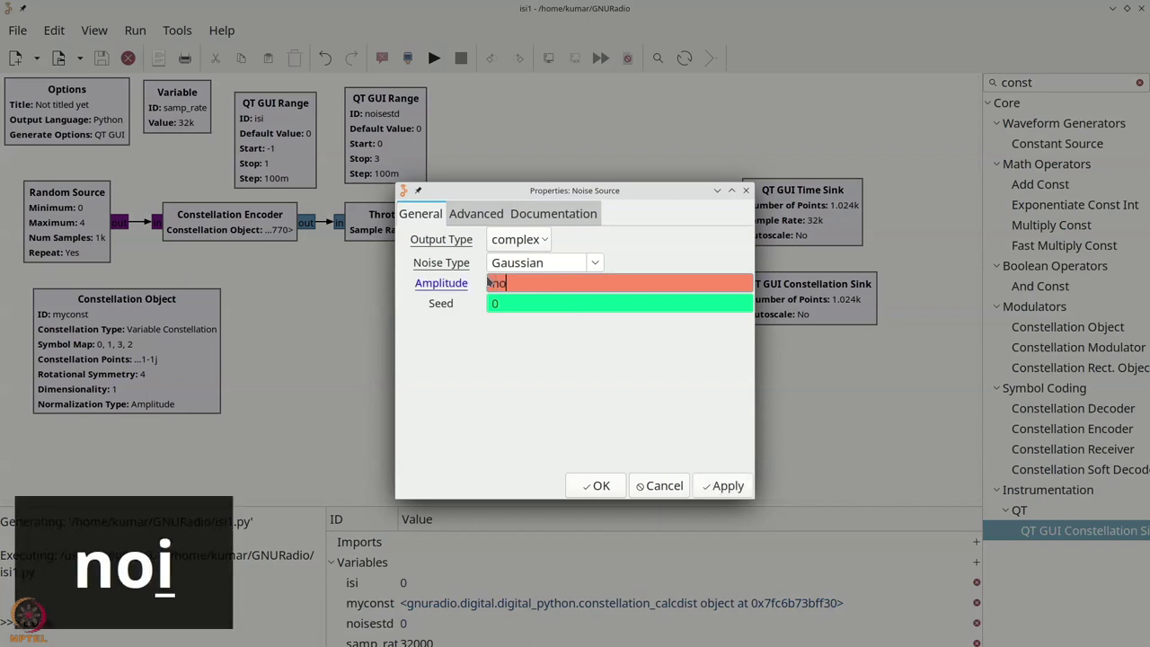
text(isestd)
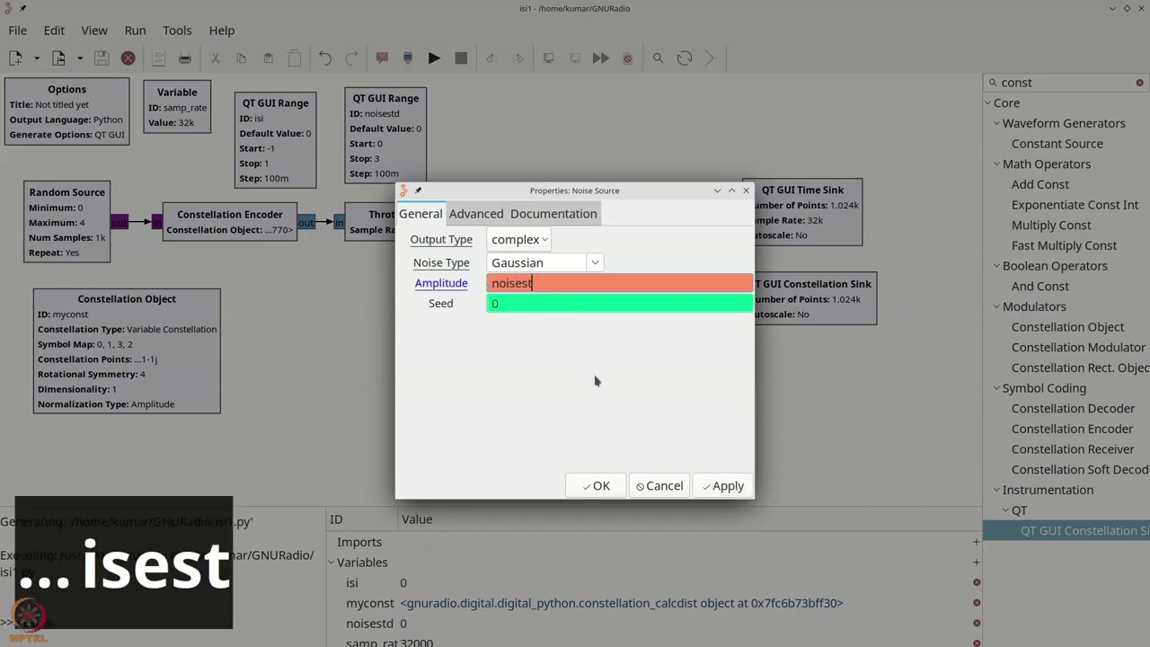
click(598, 486)
- Run the flowgraph and zoom the time plot in to about 9.5 to 16.5 ms
click(433, 58)
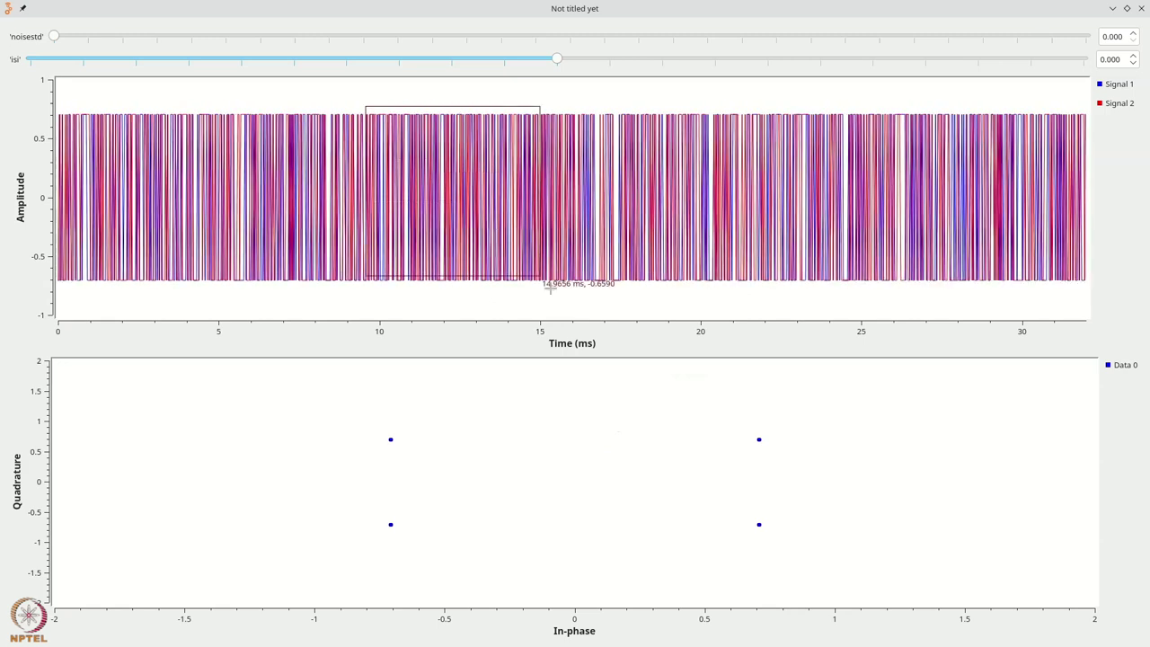
drag(550, 288, 589, 314)
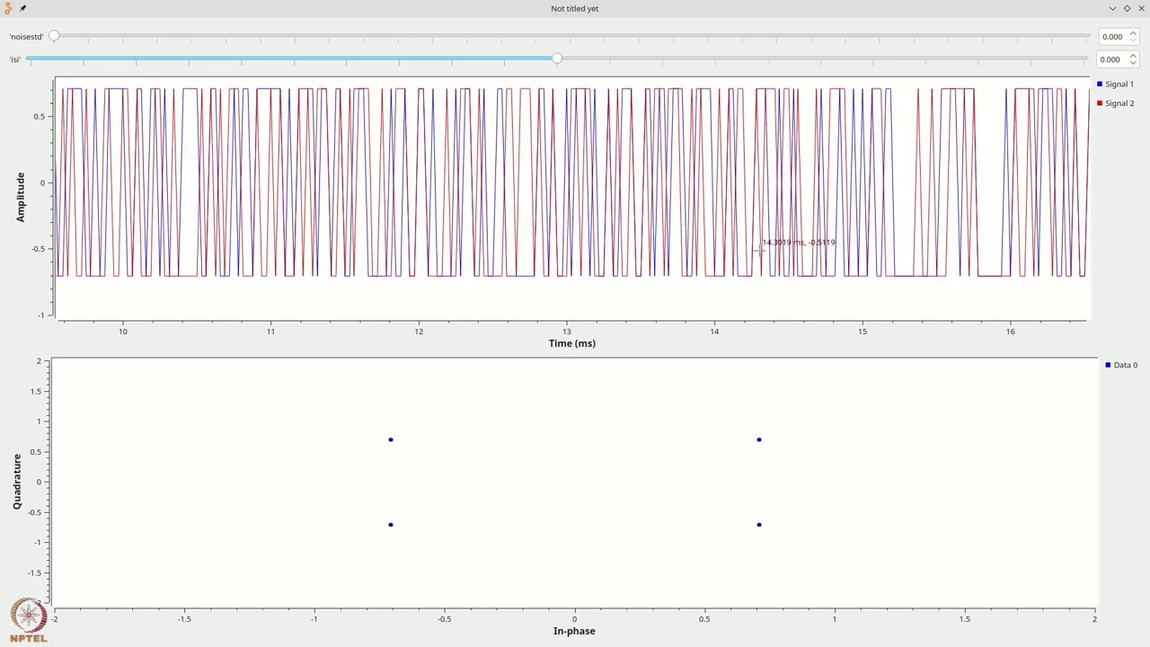
- Set noisestd to 0.1 and isi to 0.5 in the running flowgraph, and hide Signal 2 in the time plot
click(1133, 32)
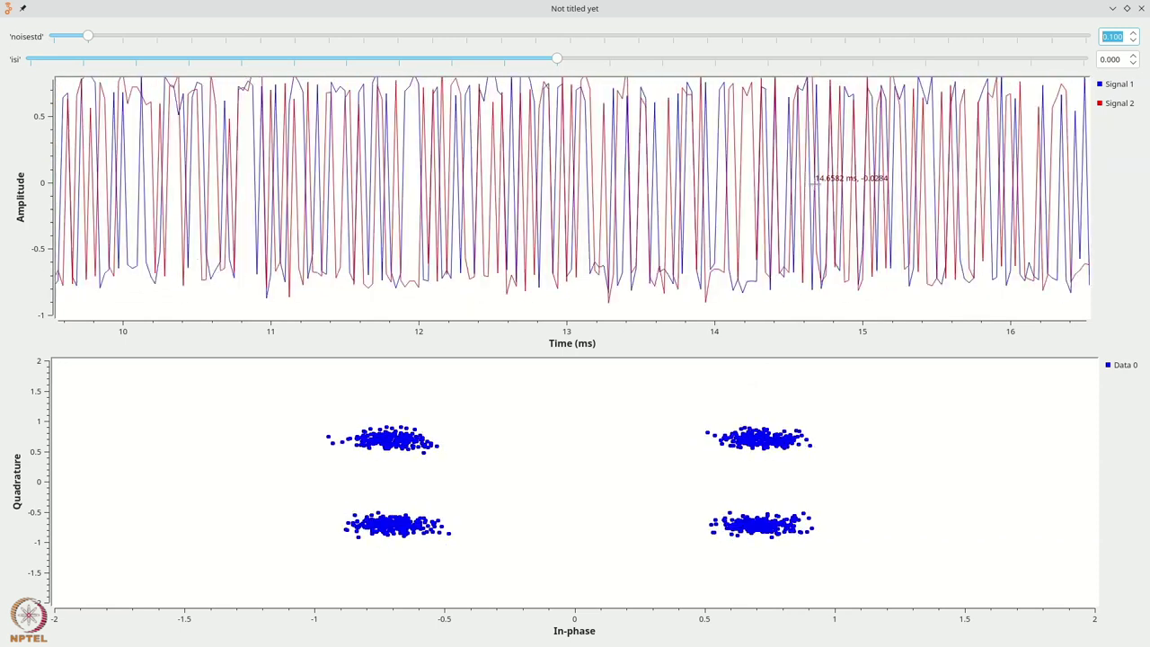
click(1131, 106)
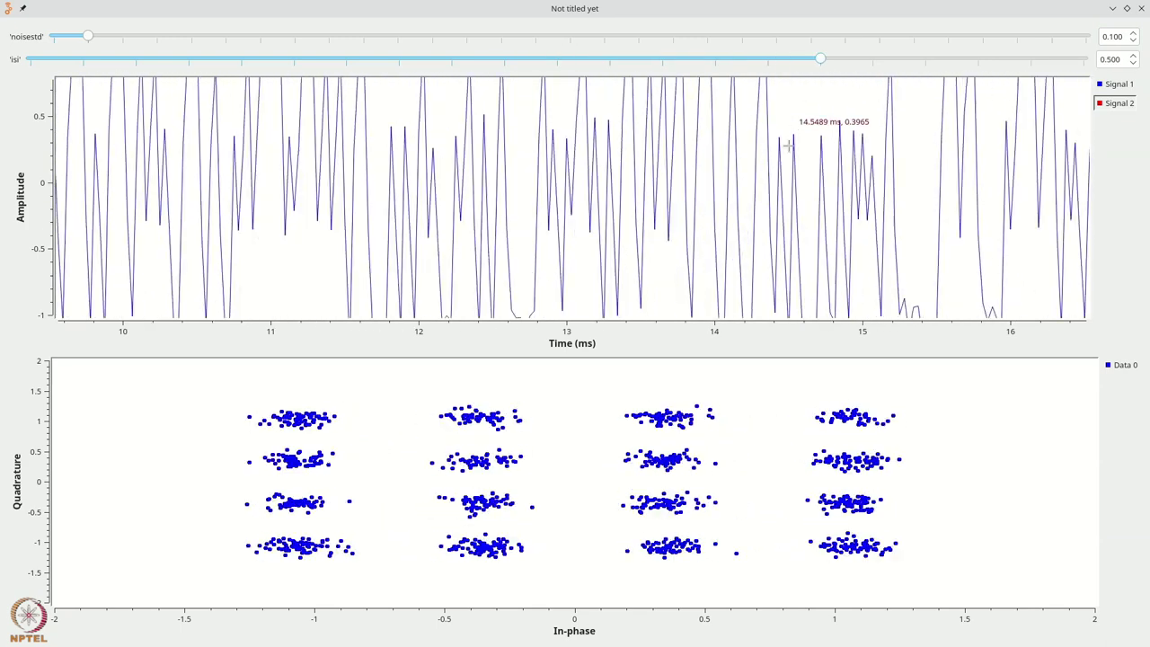
- Lower isi to 0.2 to examine its effect on the constellation, and close the simulation window
drag(831, 60, 710, 60)
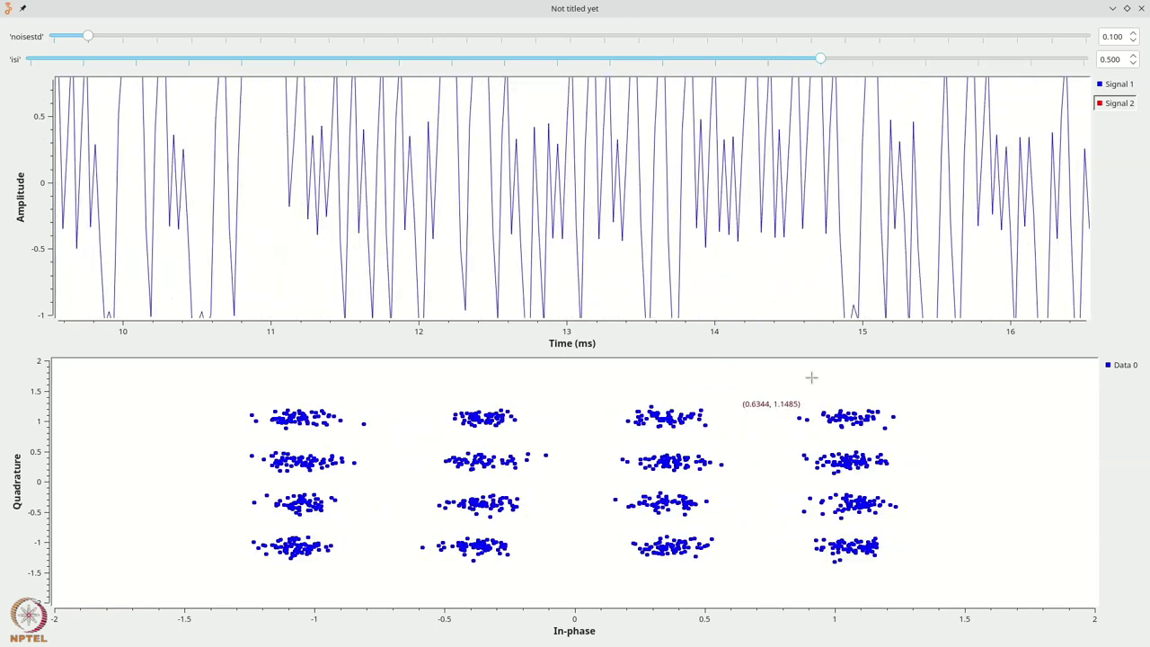
click(728, 59)
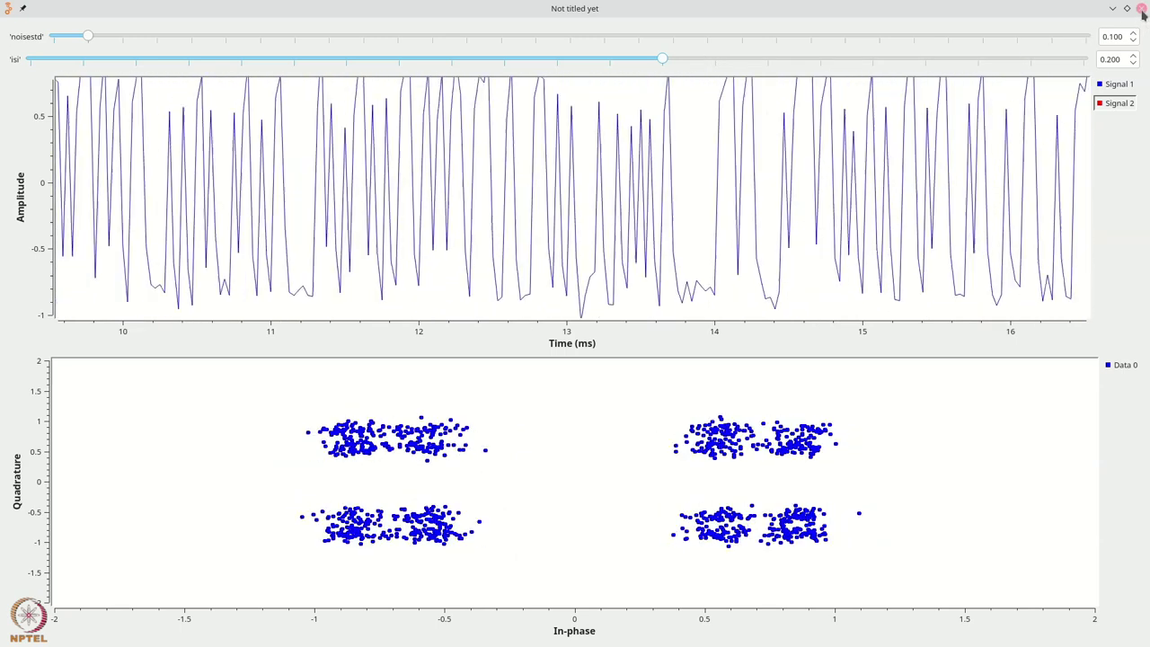
click(1141, 9)
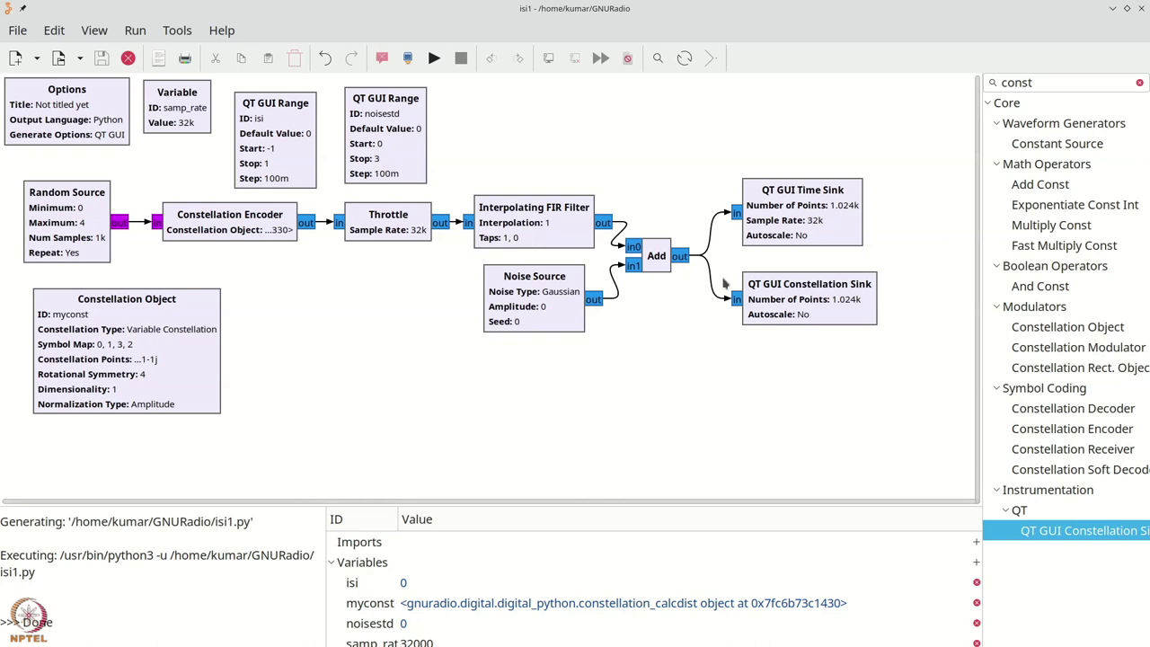
- Move the Constellation Sink and the Time Sink slightly farther away from the Add block
drag(750, 276, 778, 286)
drag(790, 232, 811, 231)
key(ctrl+f)
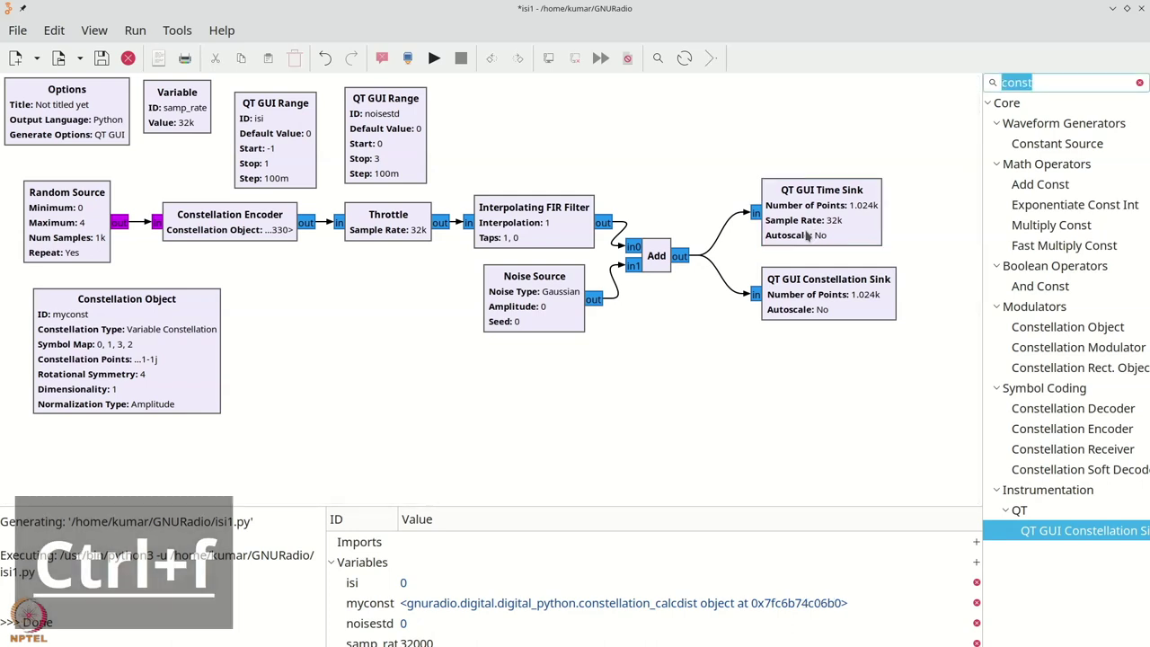
text(interp)
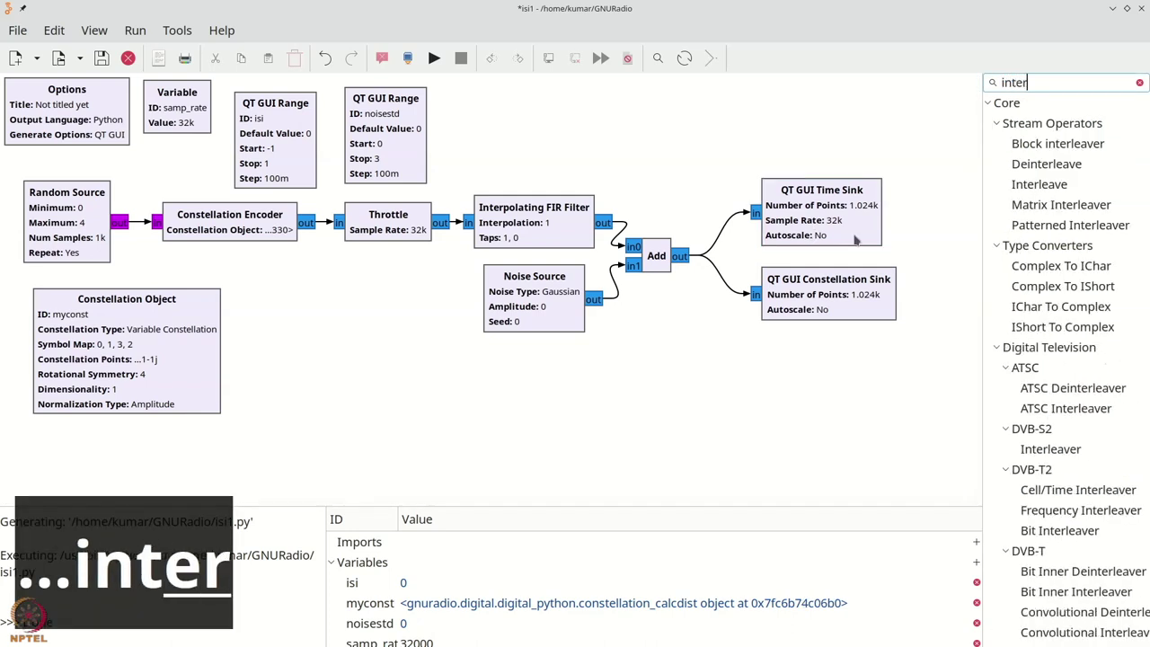
drag(1094, 149, 667, 356)
double_click(671, 359)
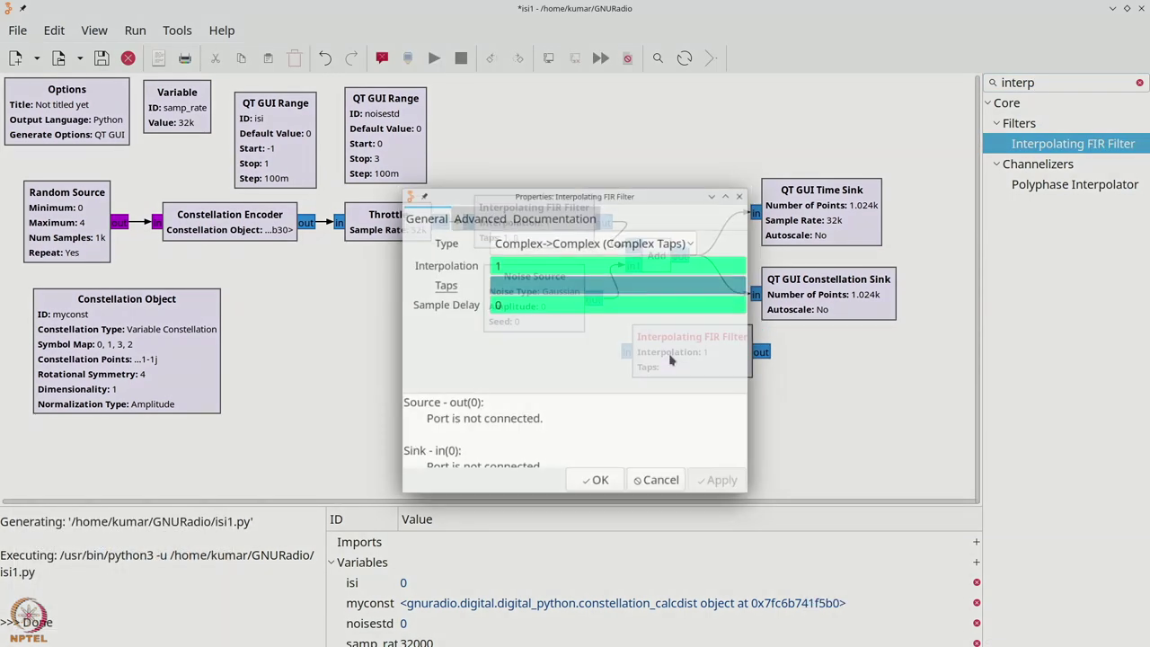
click(659, 485)
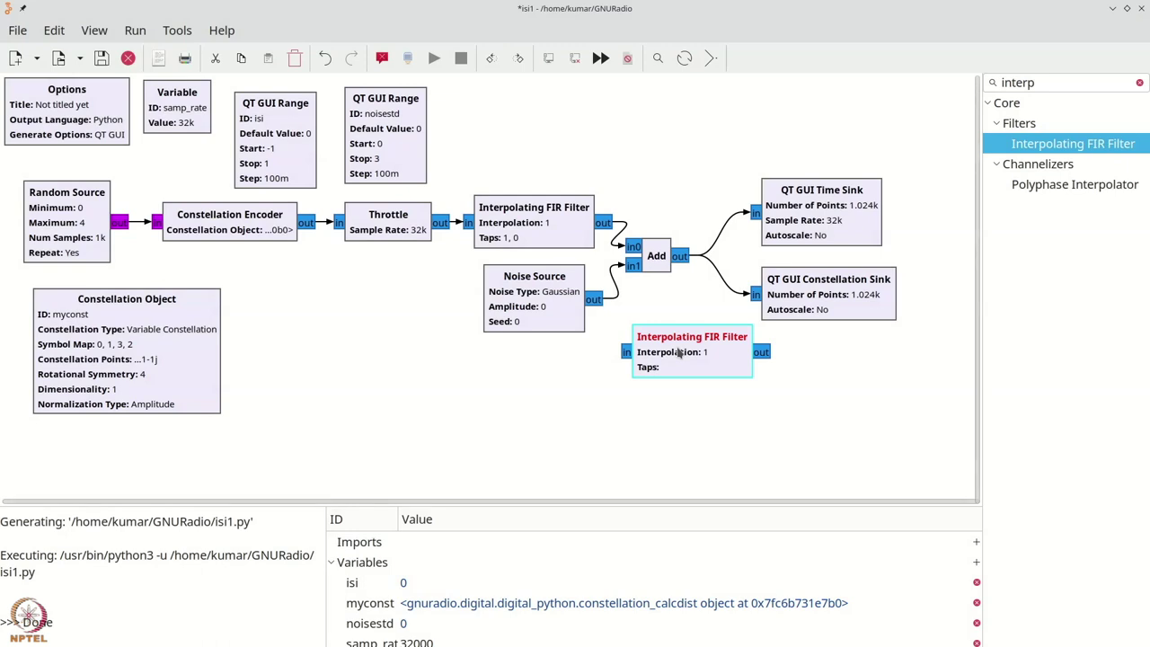
key(Delete)
- Find the IIR Filter block in the library and place it below the Add block
key(ctrl+f)
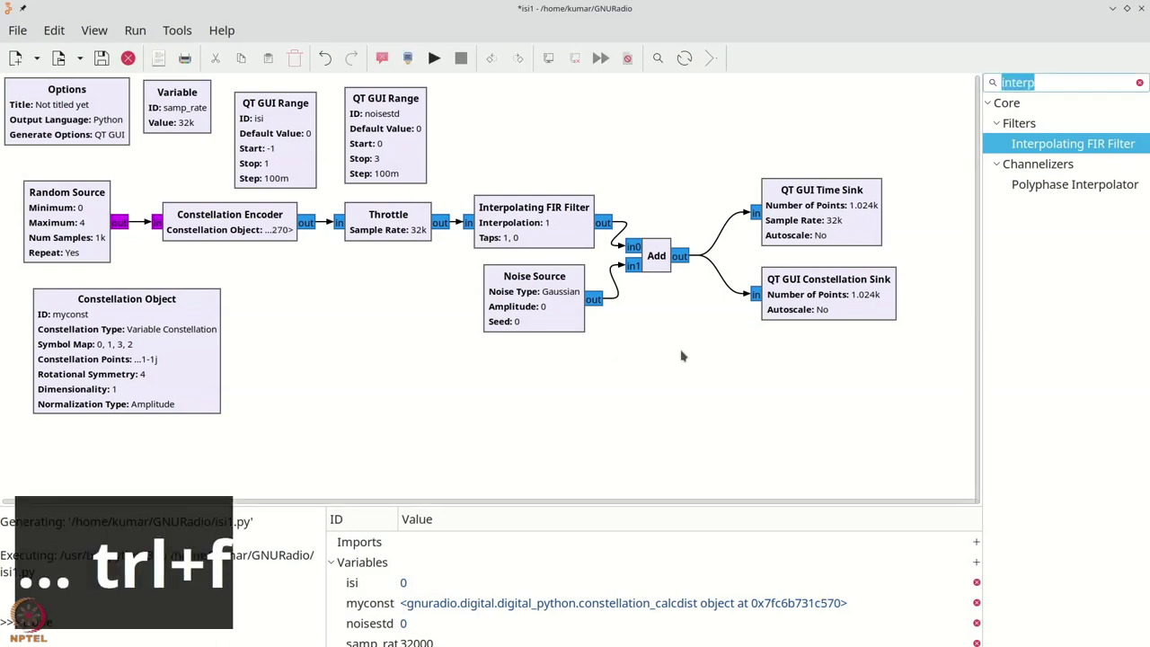
text(iir)
drag(1034, 144, 674, 362)
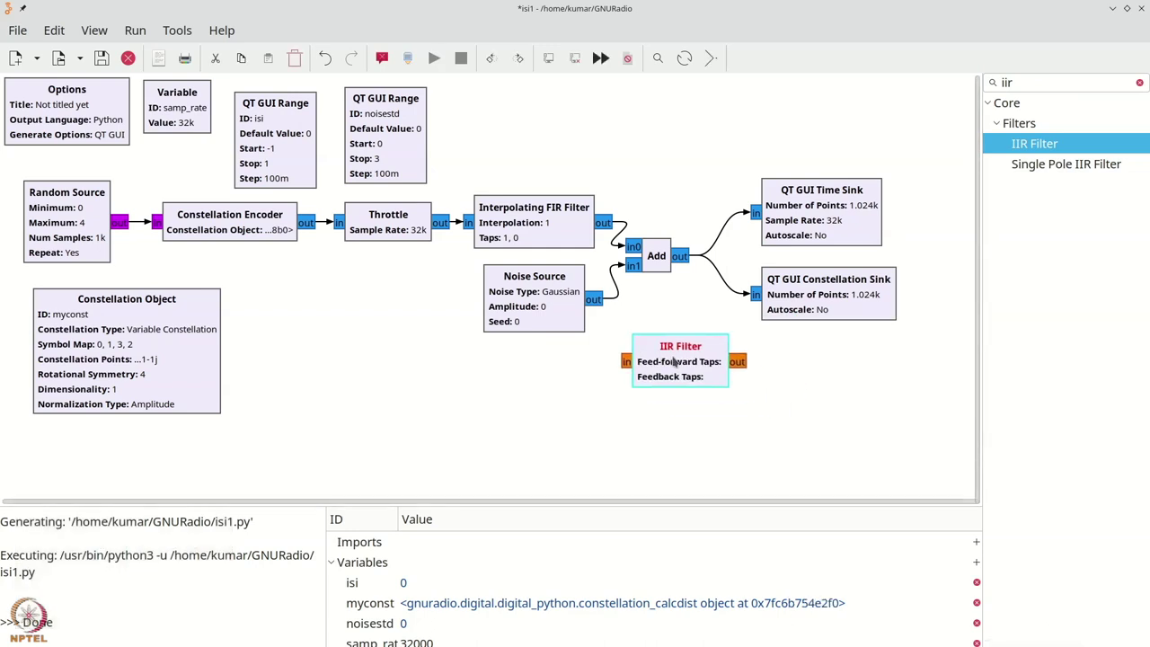
- Set the IIR Filter's type to Complex->Complex (Float Taps)
double_click(674, 362)
click(593, 239)
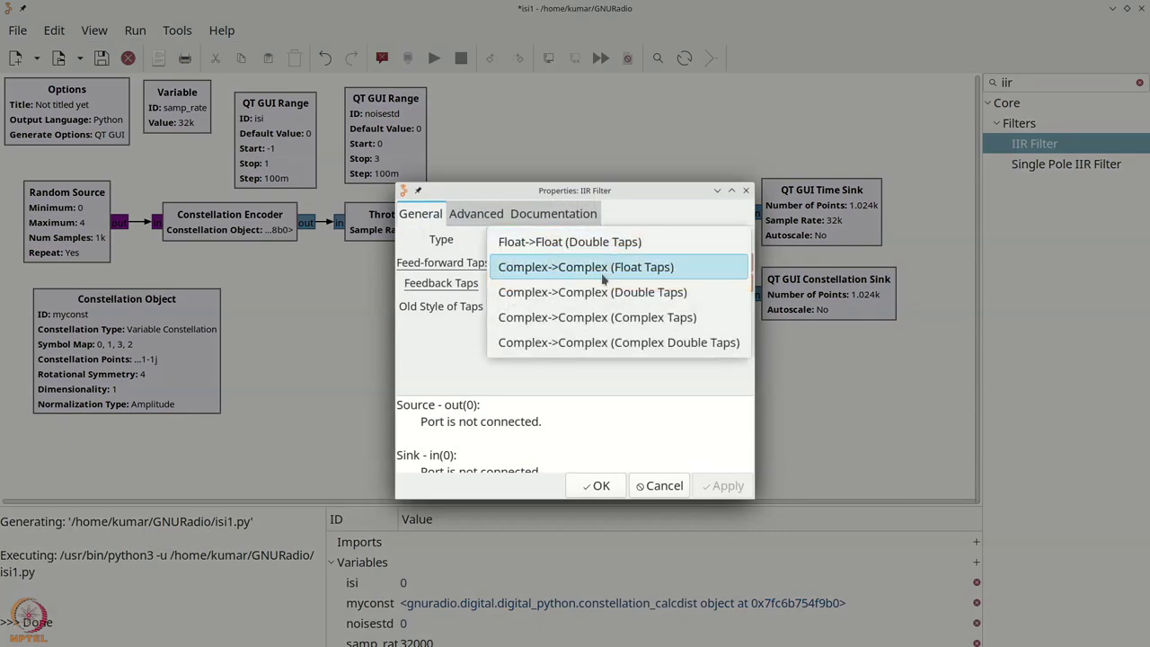
click(603, 270)
click(604, 242)
click(598, 254)
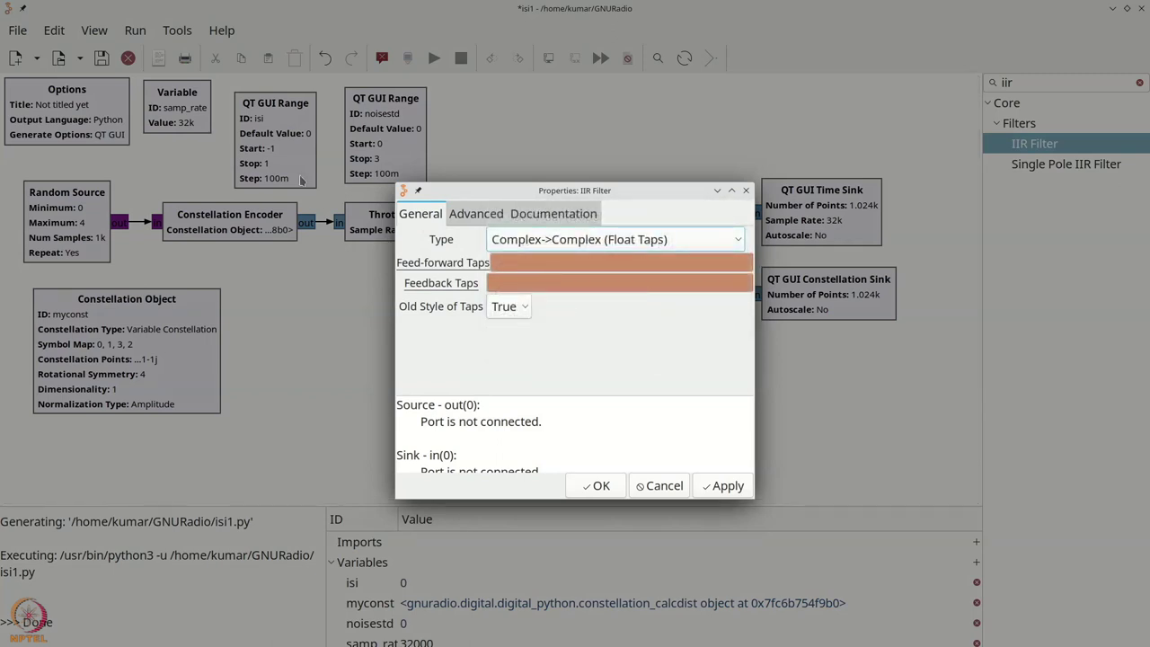
- Set the IIR Filter's feed-forward taps to [1] and its feedback taps to [1, isi]
click(520, 261)
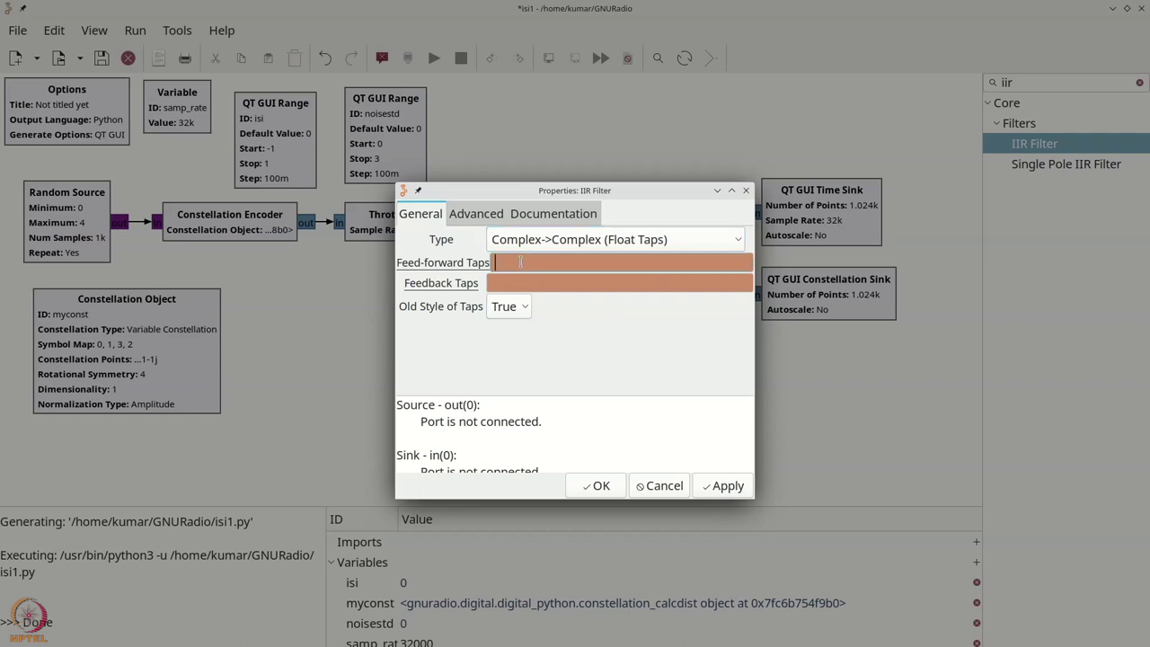
text([1])
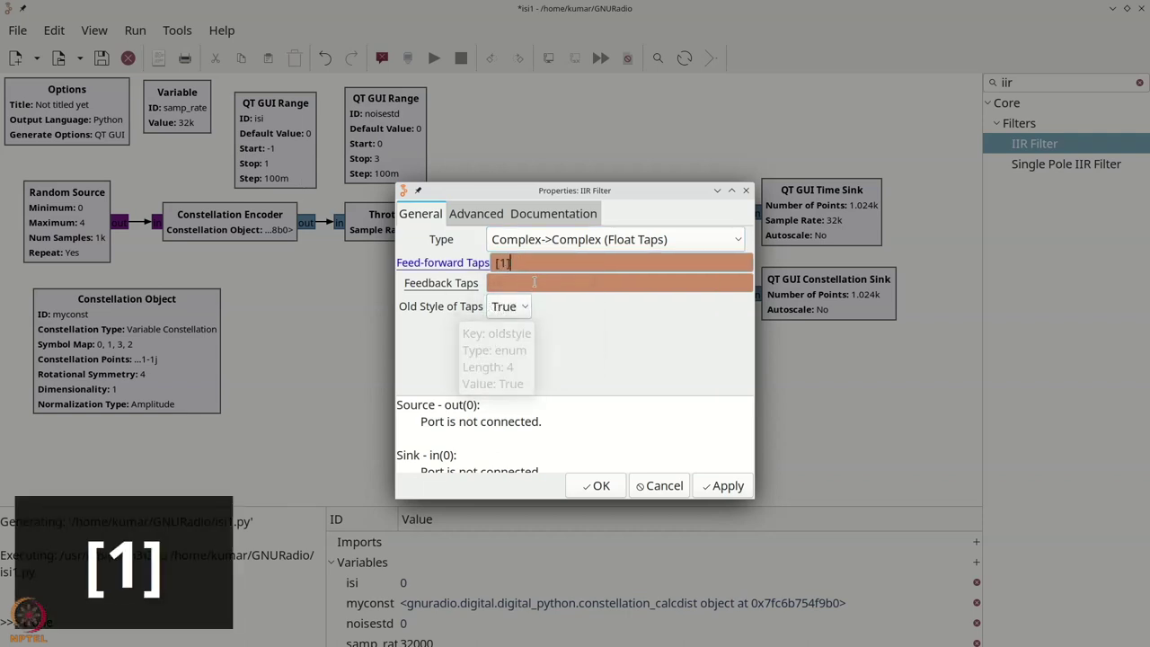
key(Tab)
text([1, )
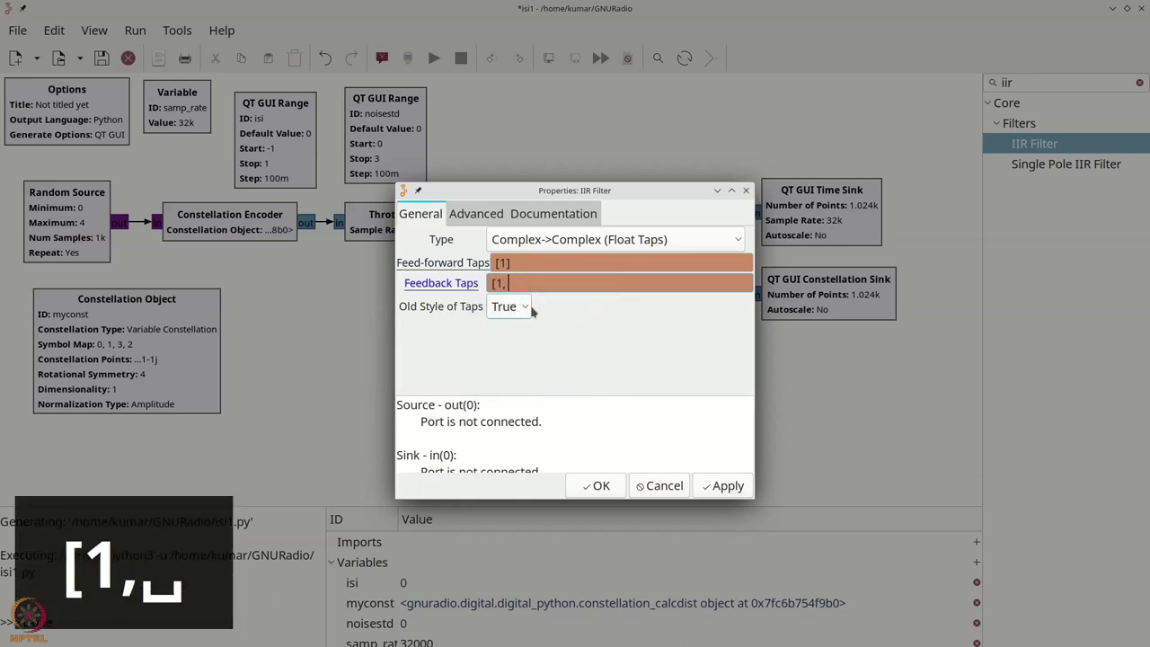
text(isi])
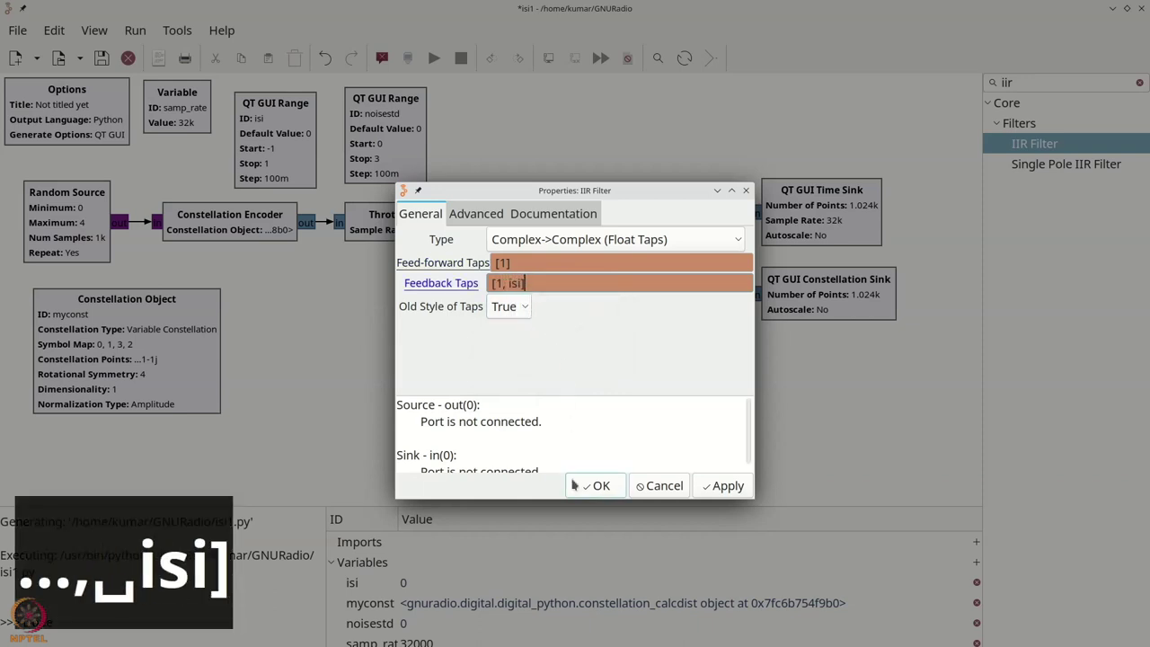
click(597, 485)
- Set Old Style of Taps to False in the IIR Filter and connect the Add block's output to its input
double_click(672, 357)
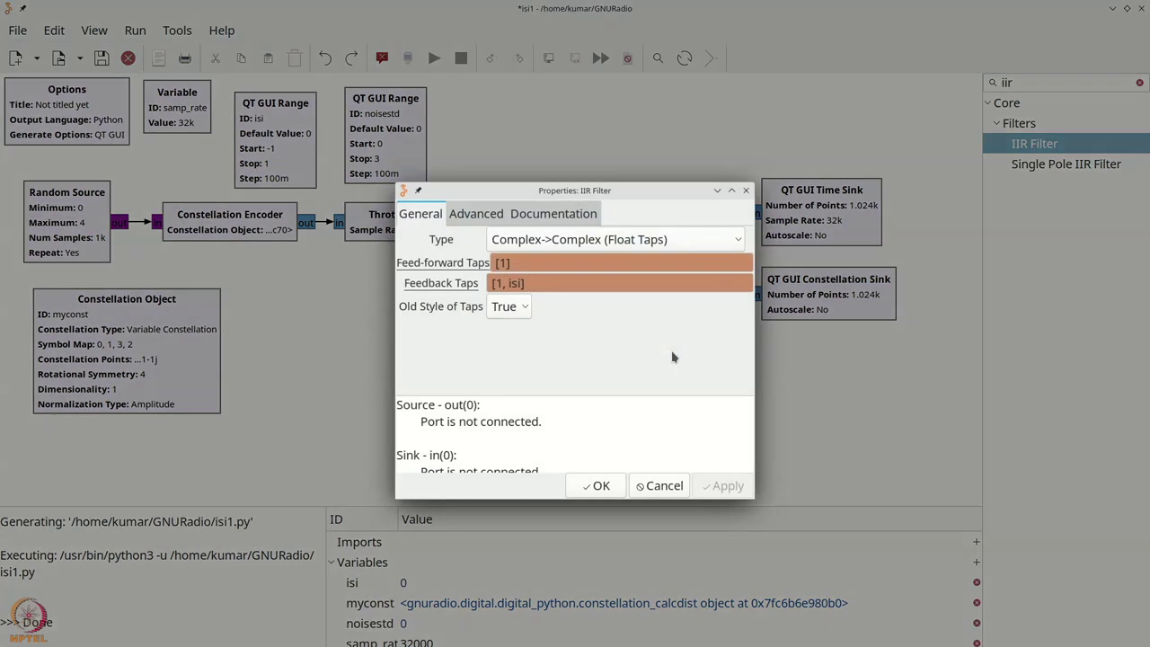
click(512, 307)
click(514, 331)
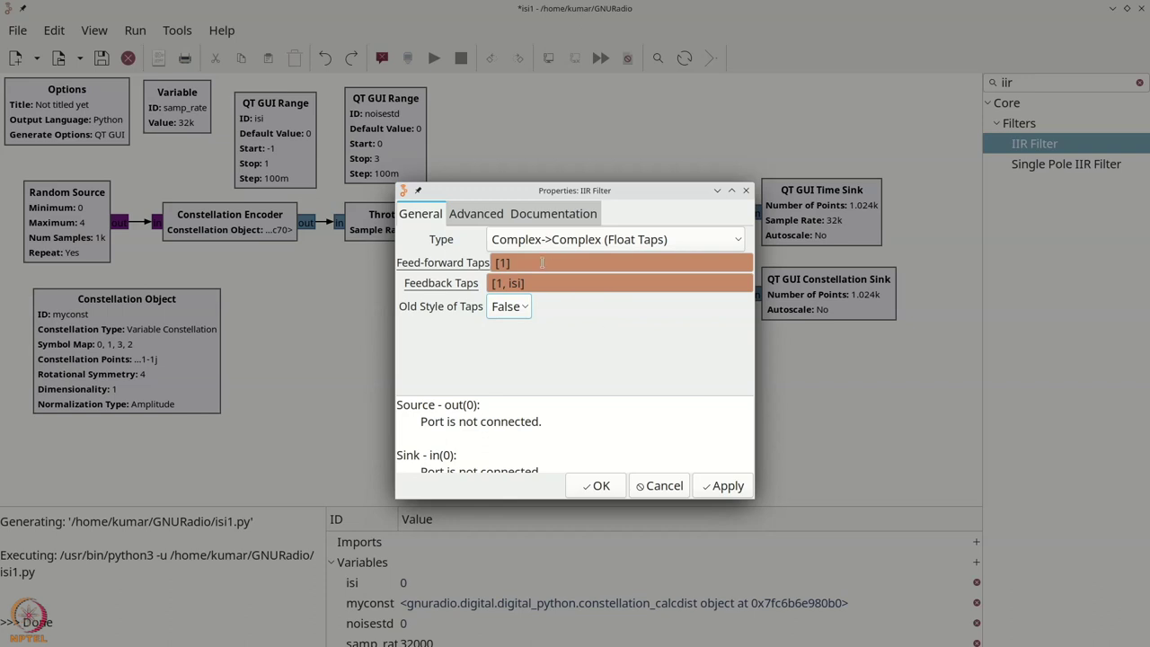
click(596, 485)
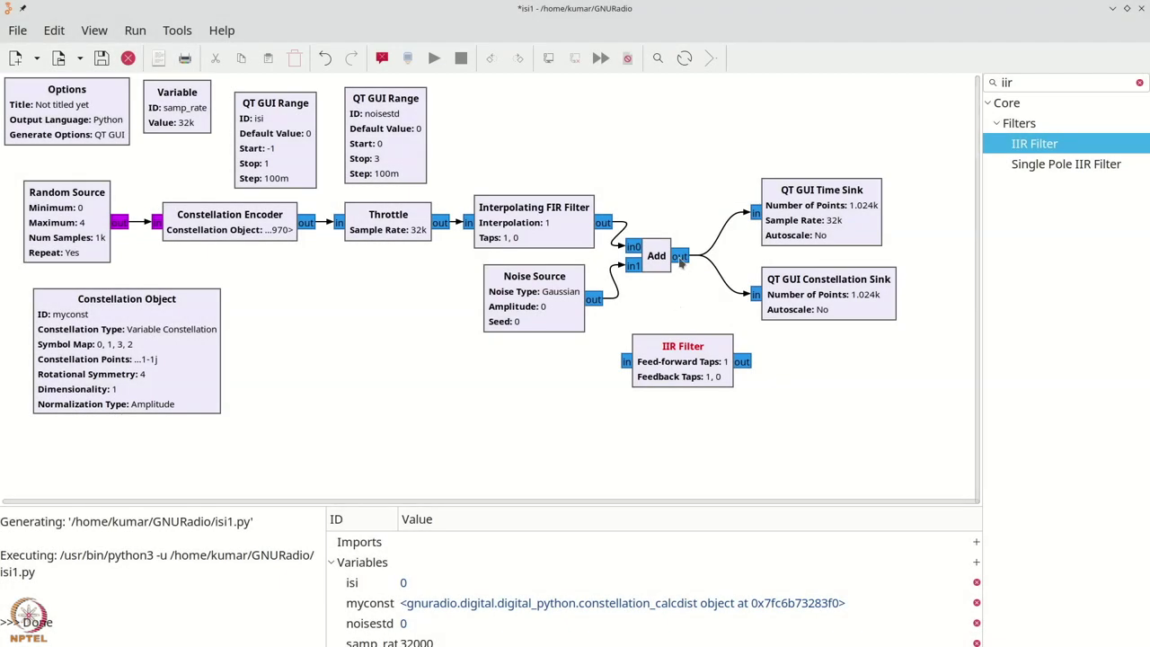
click(626, 363)
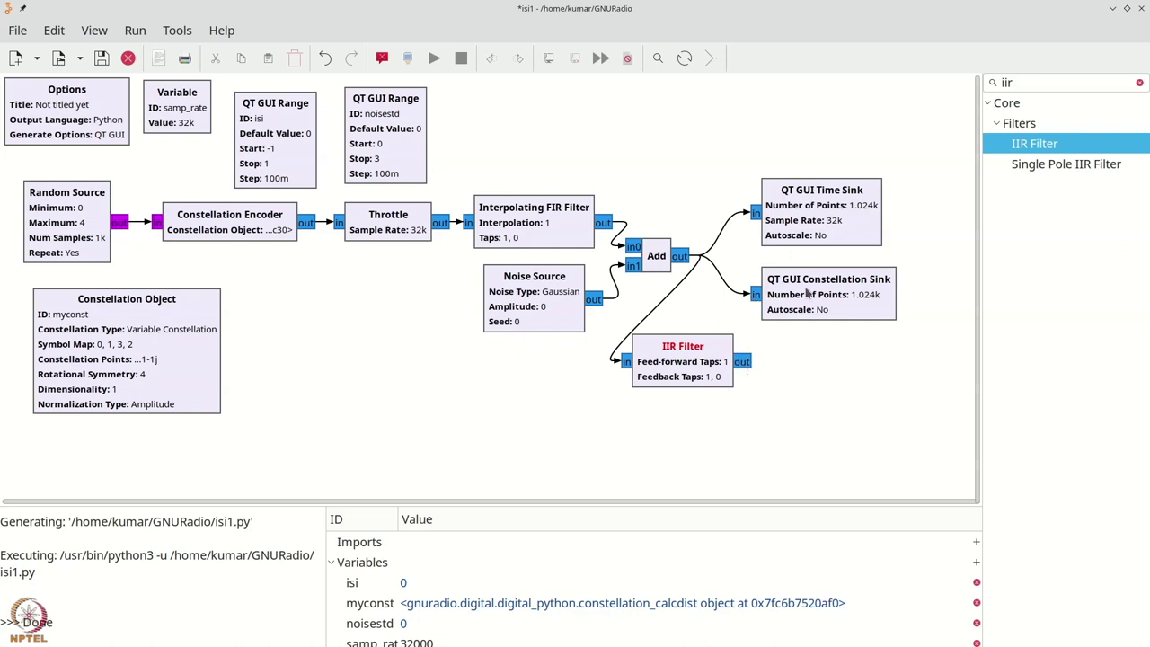
- Set the QT GUI Time Sink's number of inputs to 2
double_click(822, 230)
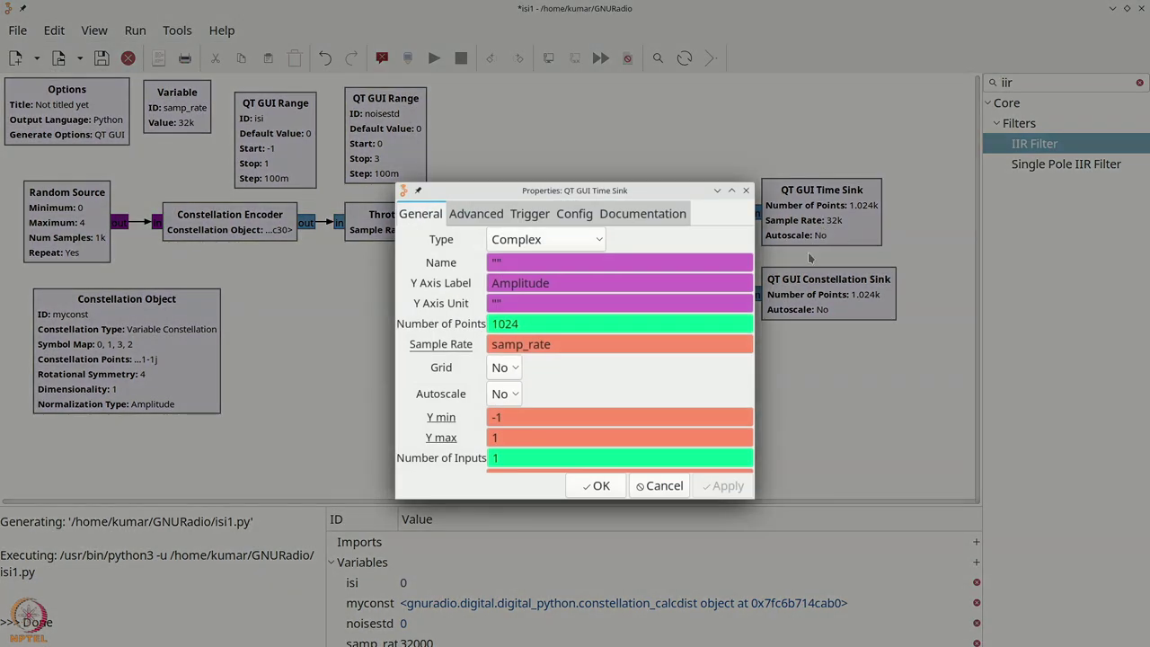
click(534, 459)
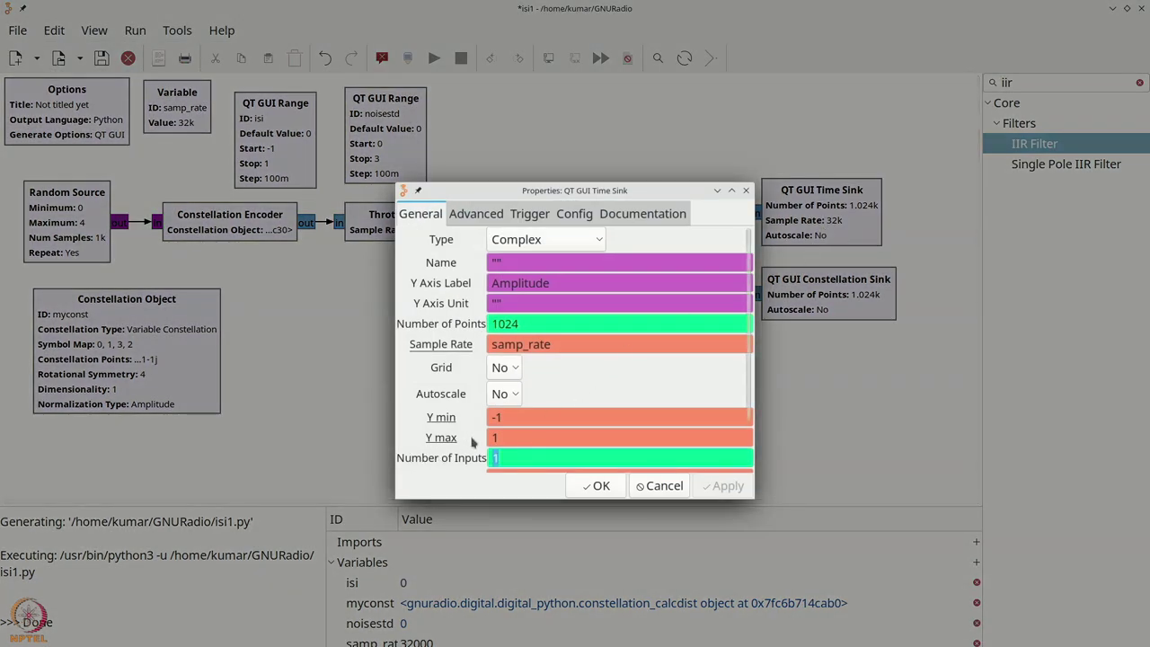
key(BackSpace)
text(2)
click(597, 485)
- Set the QT GUI Constellation Sink's number of inputs to 2
double_click(827, 294)
double_click(495, 437)
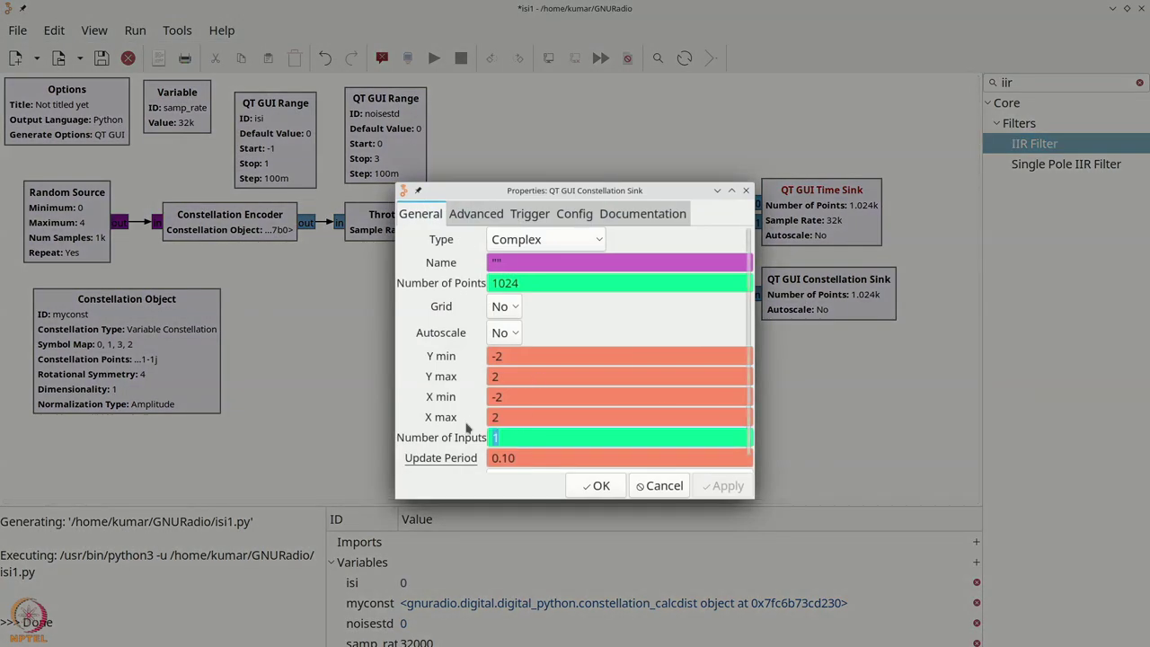
text(2)
click(602, 485)
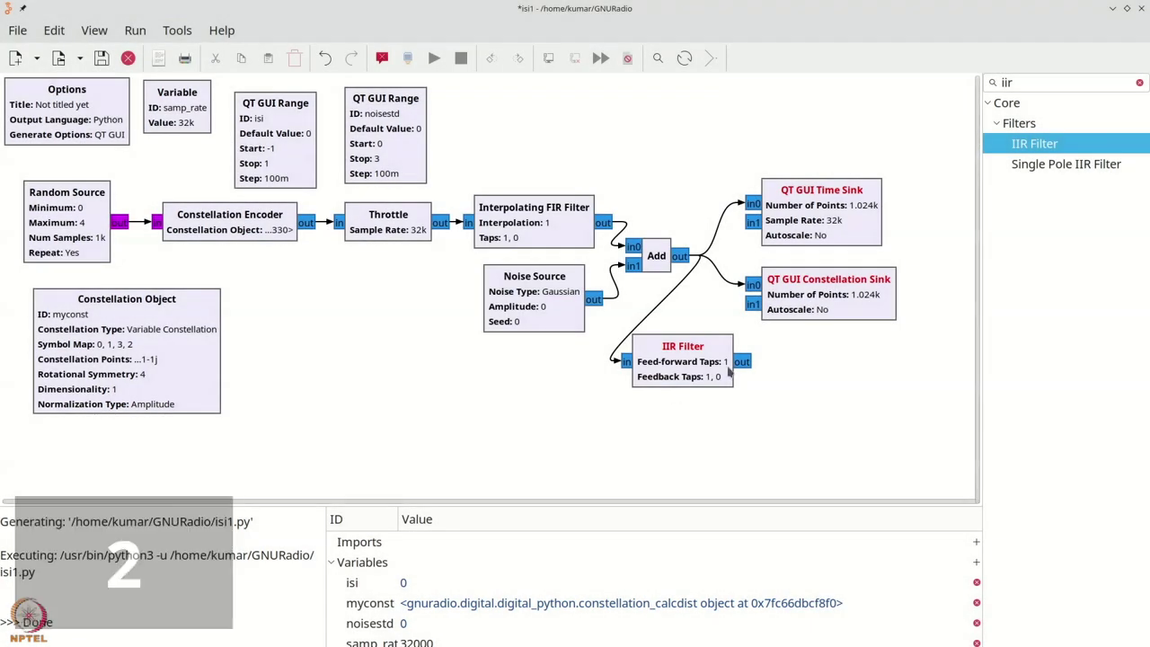
- Connect the IIR Filter output to the second input of both sinks, and move the sinks farther away from the Add block
click(754, 306)
click(742, 362)
click(754, 224)
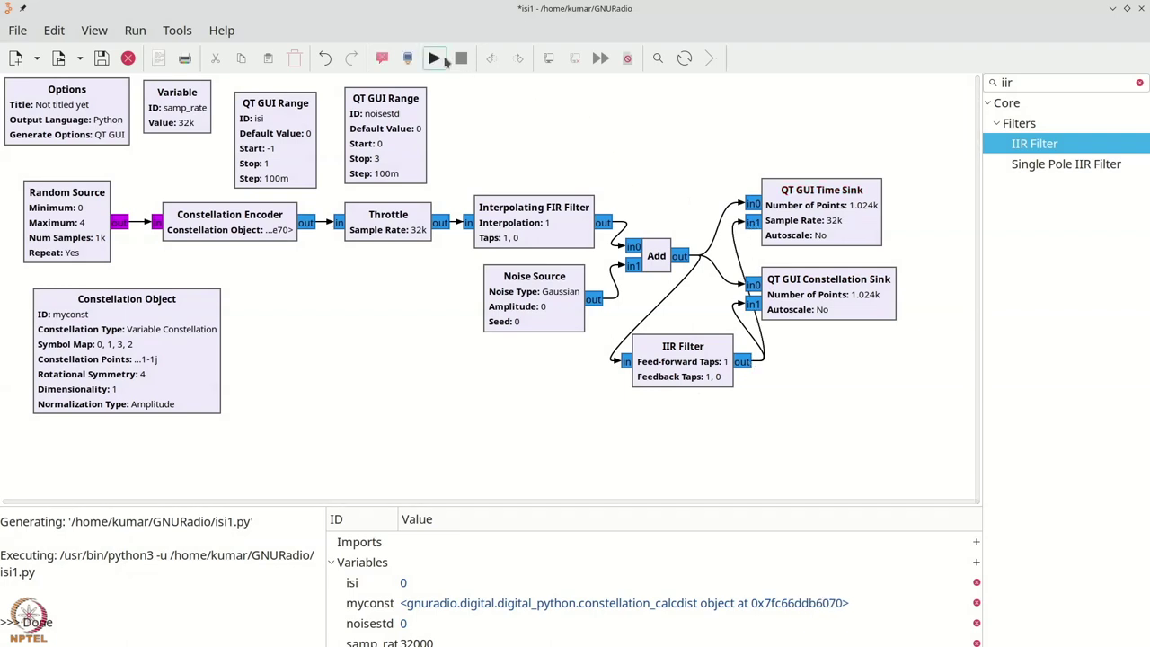
drag(822, 190, 875, 199)
drag(828, 280, 877, 275)
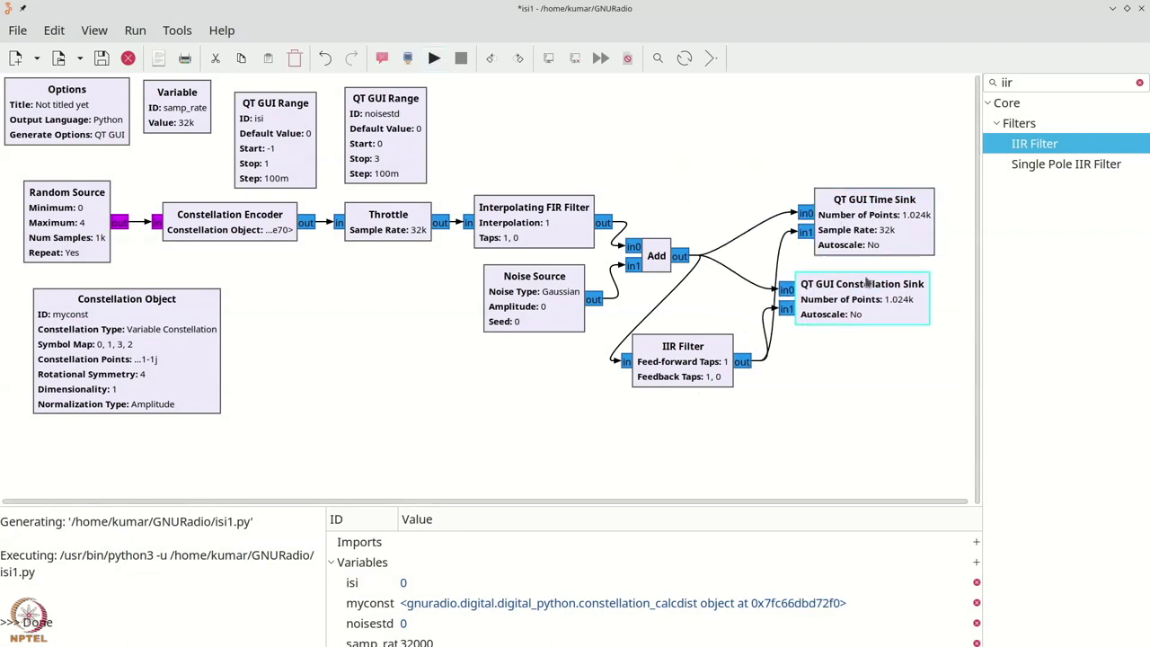
- Run the flowgraph and set noisestd to 0.1 in the simulation window
click(434, 58)
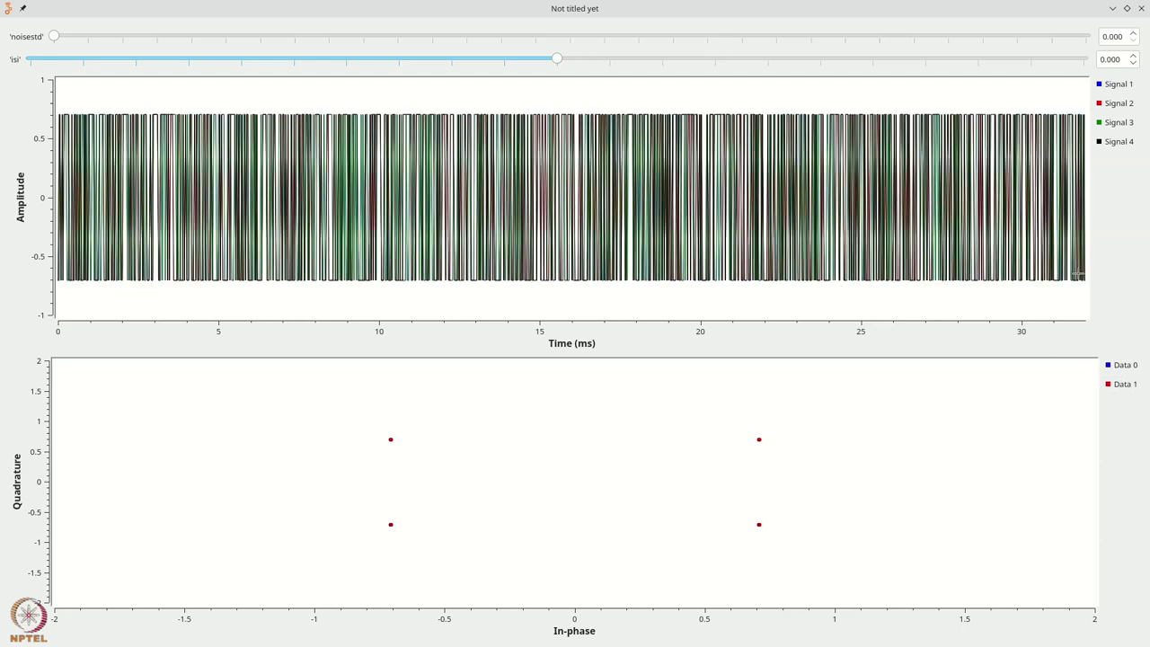
click(1133, 34)
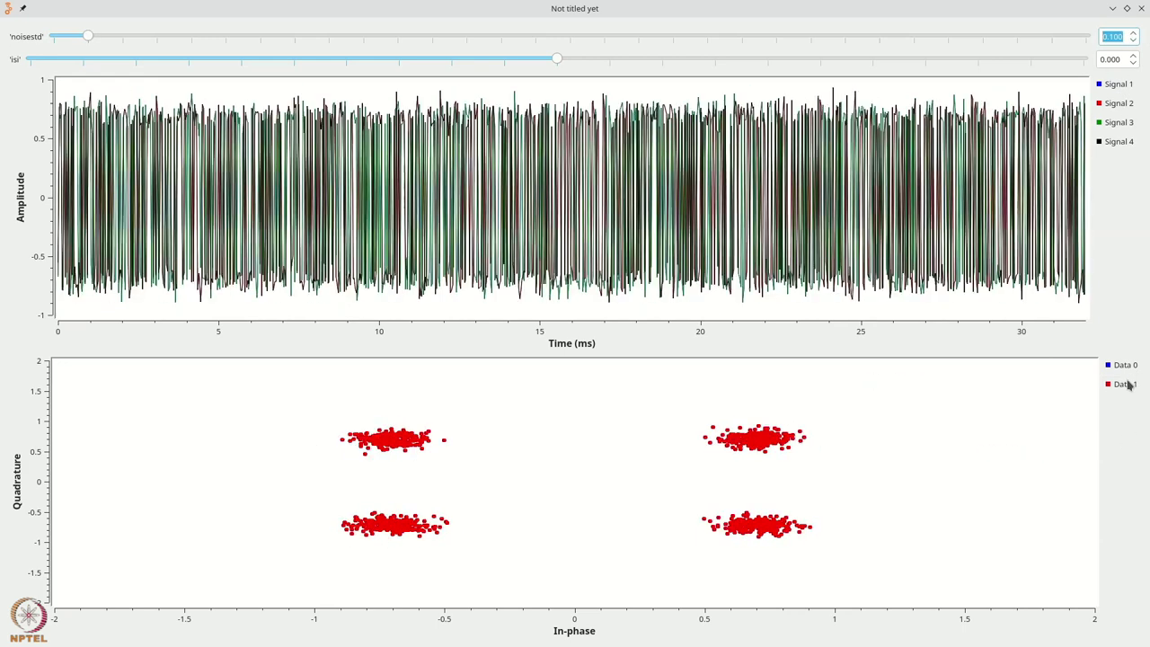
- Toggle Data 1 off and on repeatedly in the constellation plot to compare it with Data 0
click(1124, 385)
click(1125, 385)
click(1125, 385)
click(1124, 384)
click(1124, 384)
click(1124, 384)
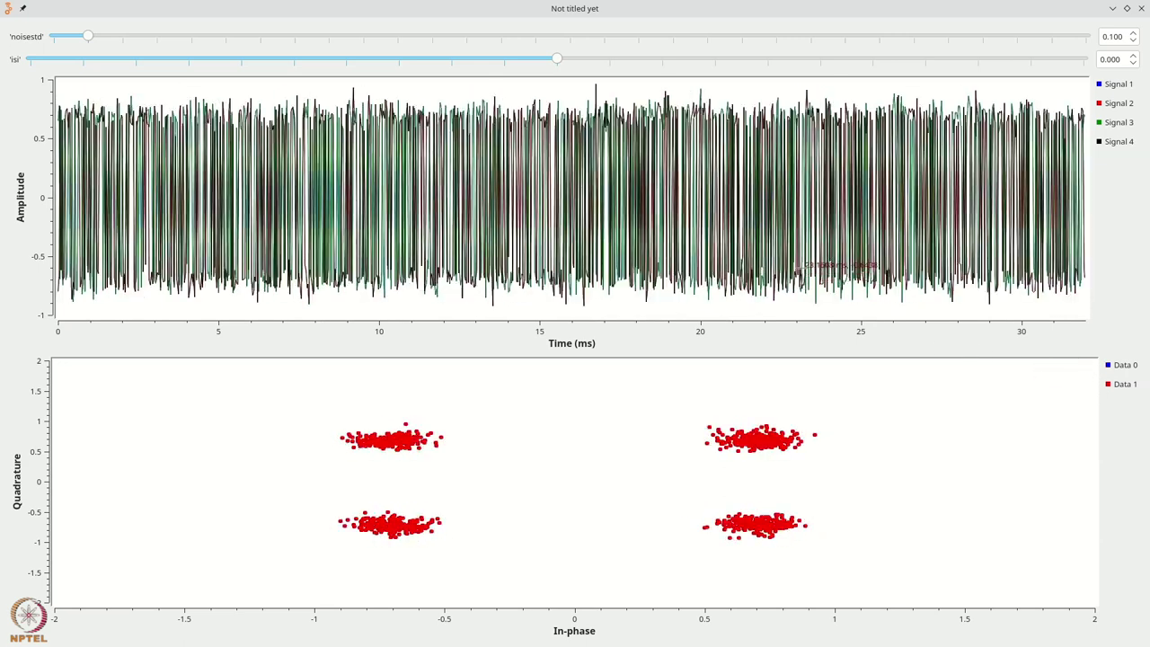
- Set isi to 0.1, briefly raise noisestd and return it to 0.1, and close the simulation window
click(669, 61)
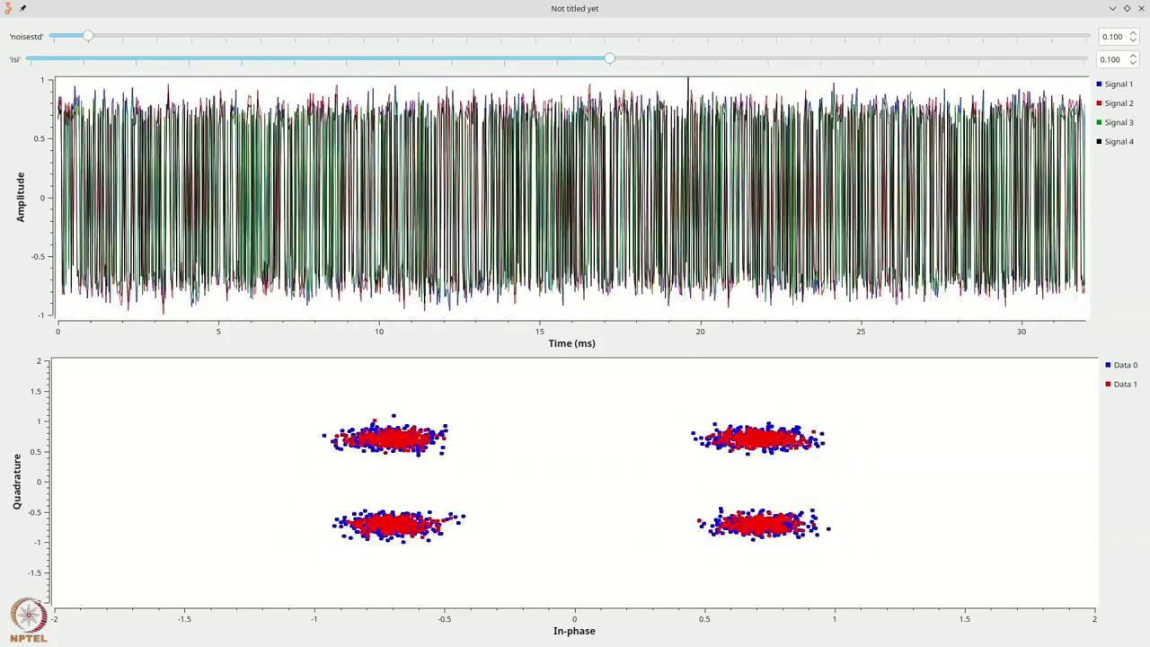
click(1133, 34)
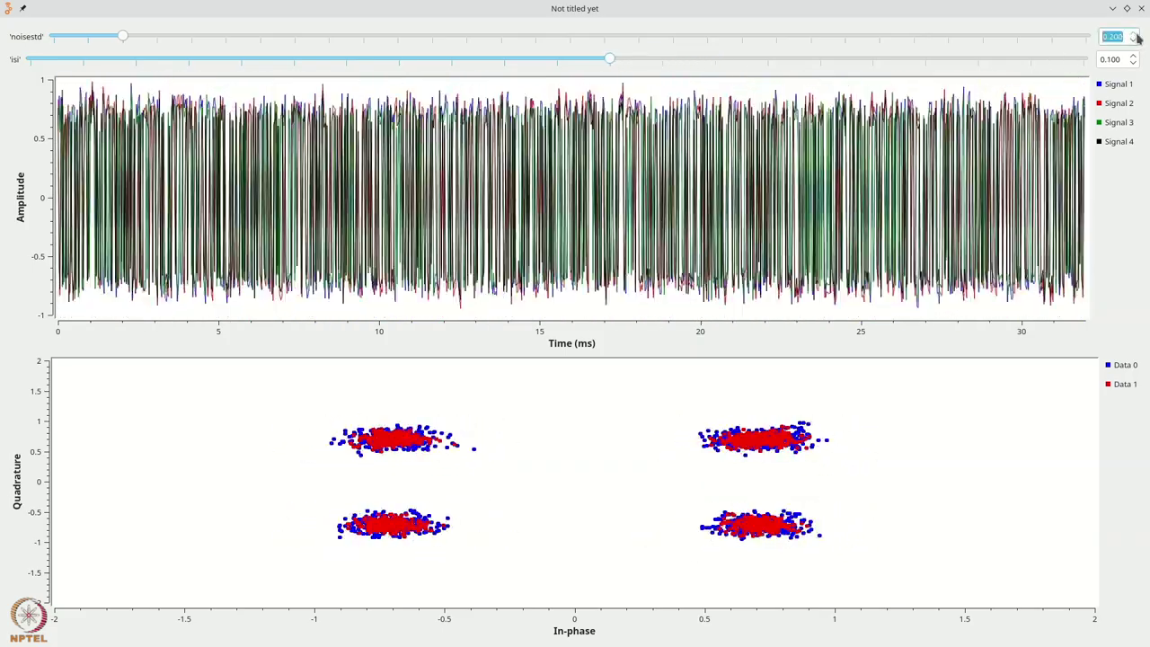
click(1133, 33)
click(1133, 41)
click(1133, 41)
click(1133, 41)
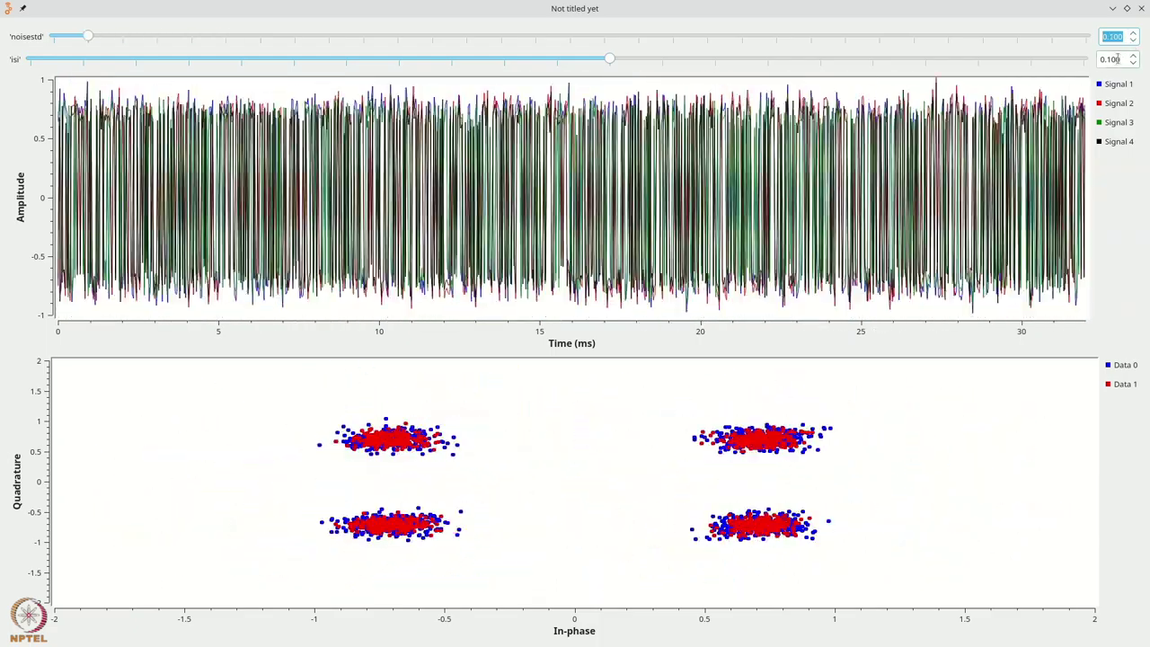
click(1141, 8)
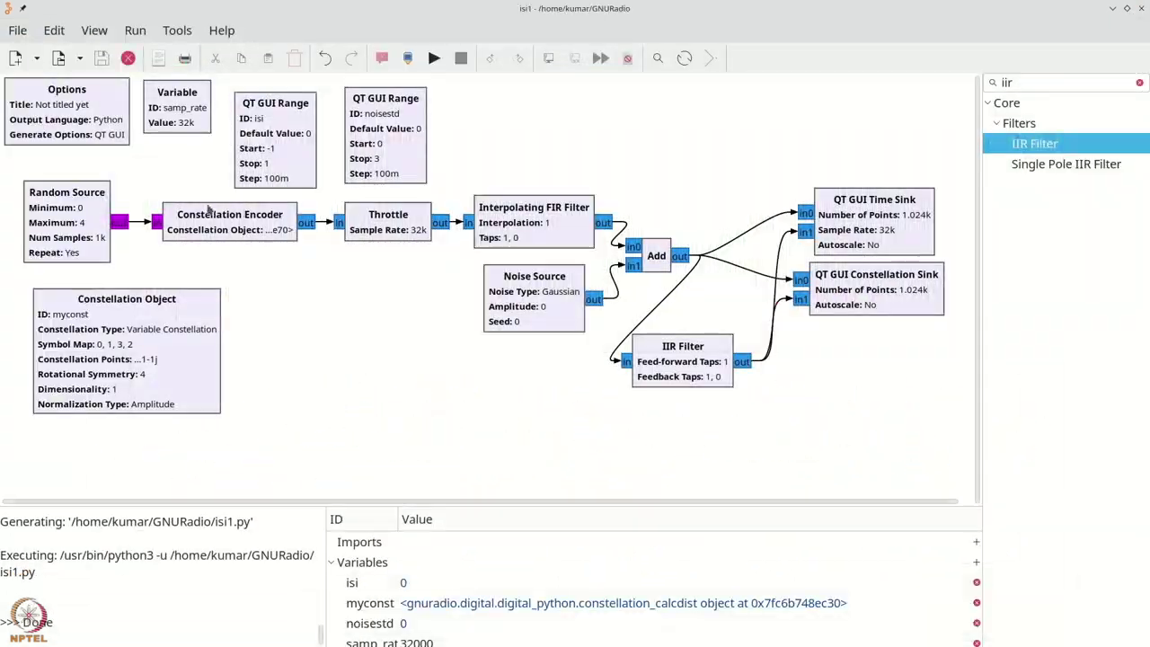
- Set the Random Source's number of samples to 10000
double_click(78, 251)
click(552, 303)
text(0000)
click(597, 485)
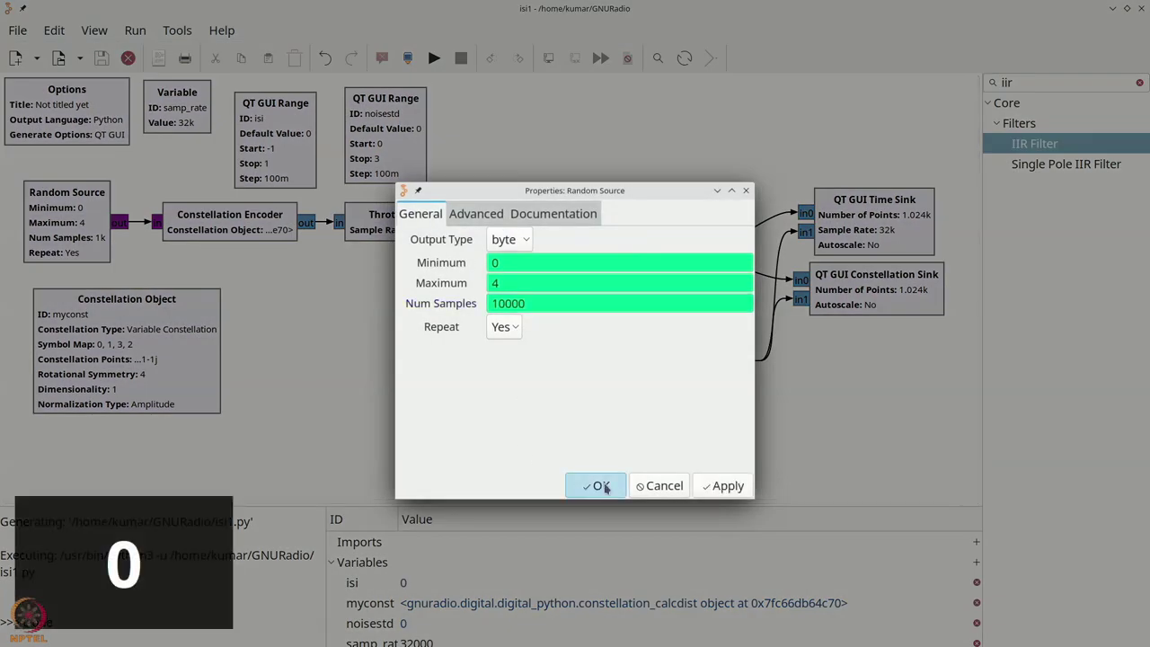
- Set the QT GUI Time Sink's number of points to 10240
double_click(886, 231)
click(557, 323)
text(0240)
click(611, 485)
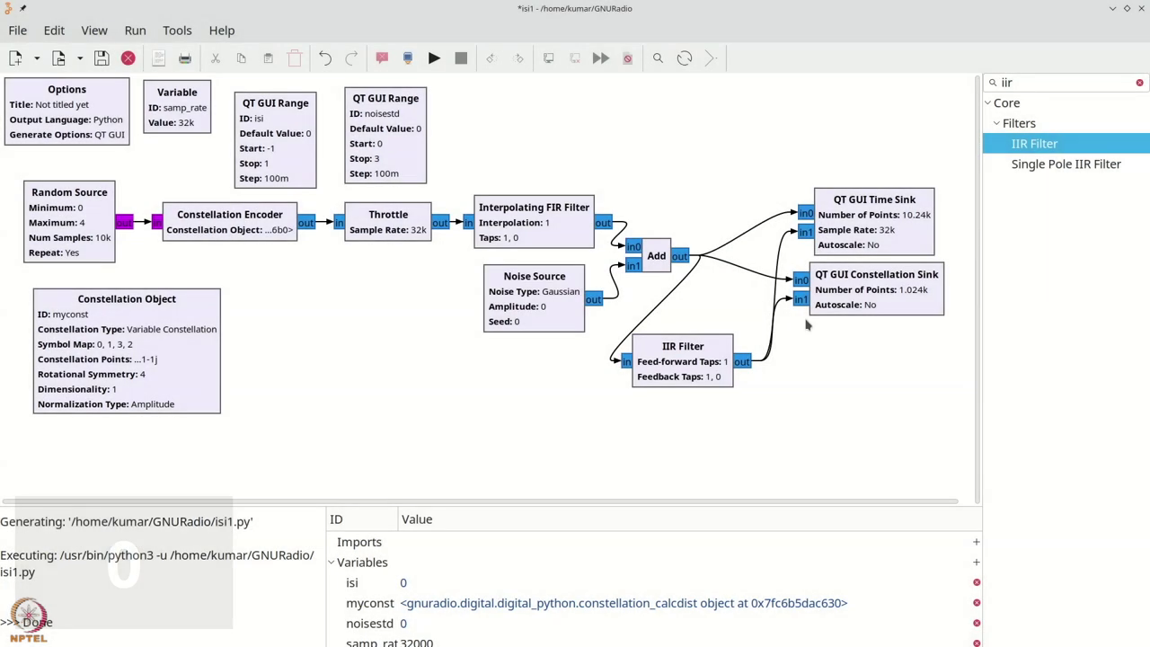
- Set the QT GUI Constellation Sink's number of points to 10240
double_click(876, 289)
click(539, 283)
text(0240)
click(604, 485)
- Run the flowgraph and check the noiseless constellation with isi at 0.1 before returning isi to 0
click(434, 58)
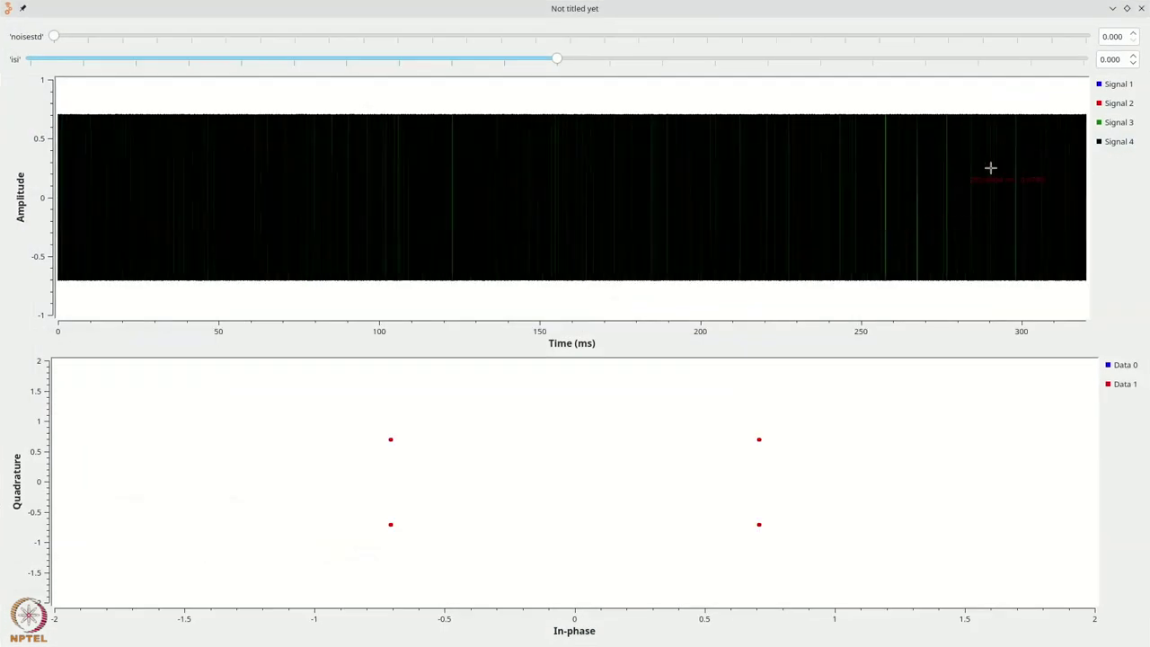
click(1134, 56)
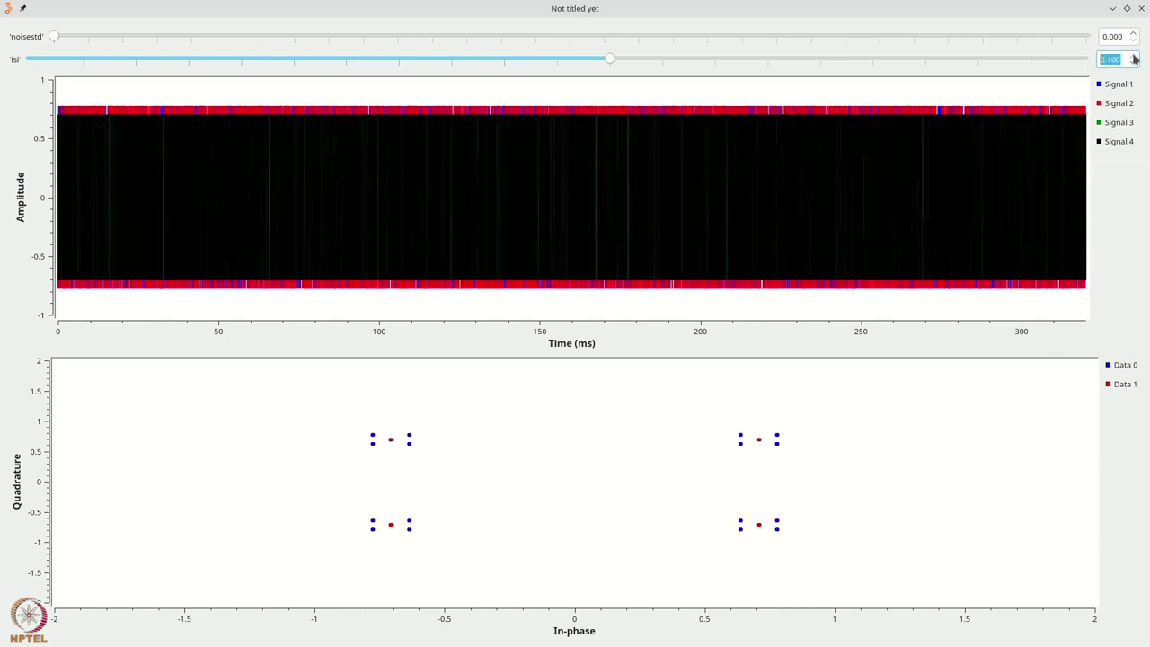
click(1134, 64)
- Set noisestd to 0.1 and raise isi stepwise to 0.5 to compare the two constellations
click(1134, 33)
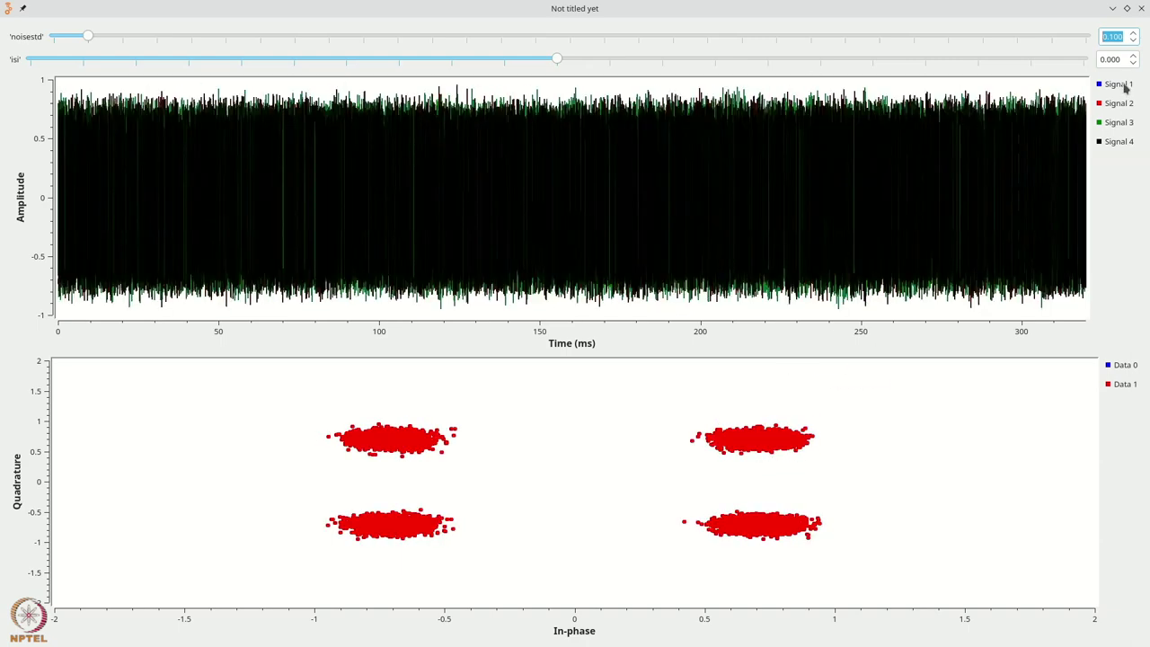
click(1135, 56)
click(1135, 56)
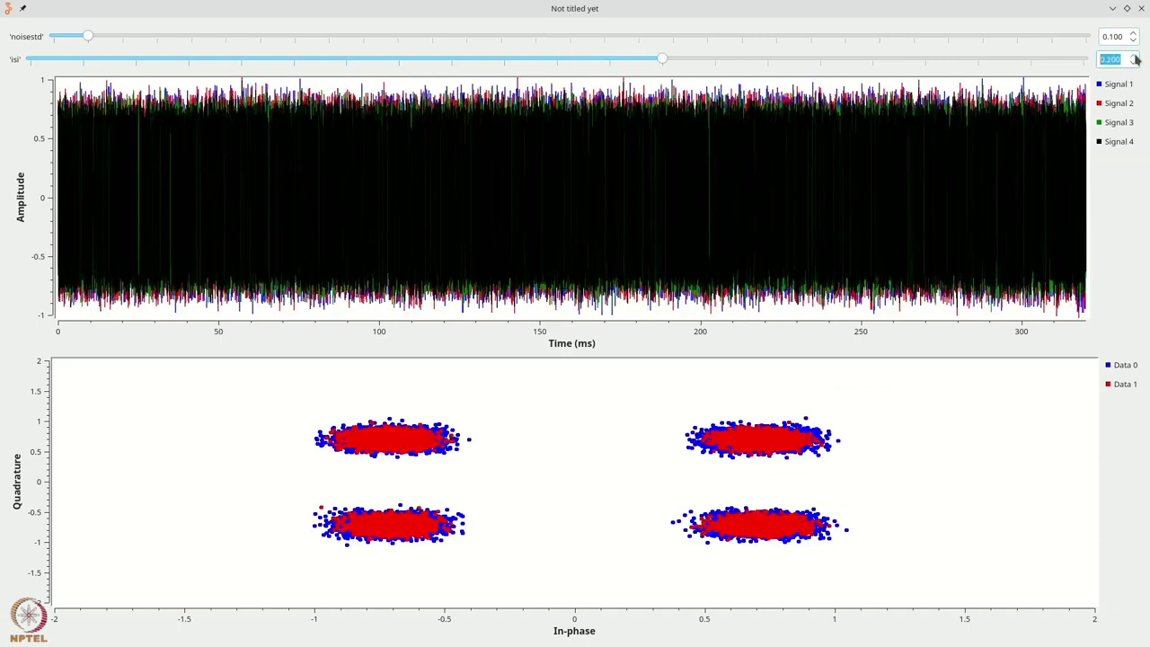
click(1135, 56)
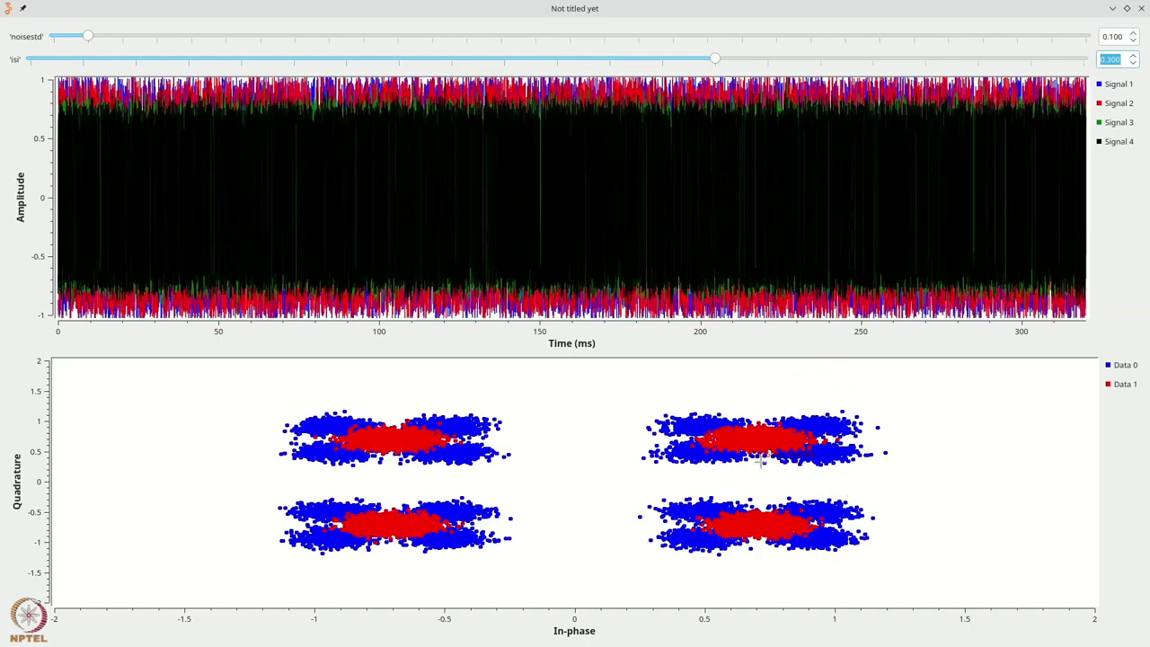
click(820, 61)
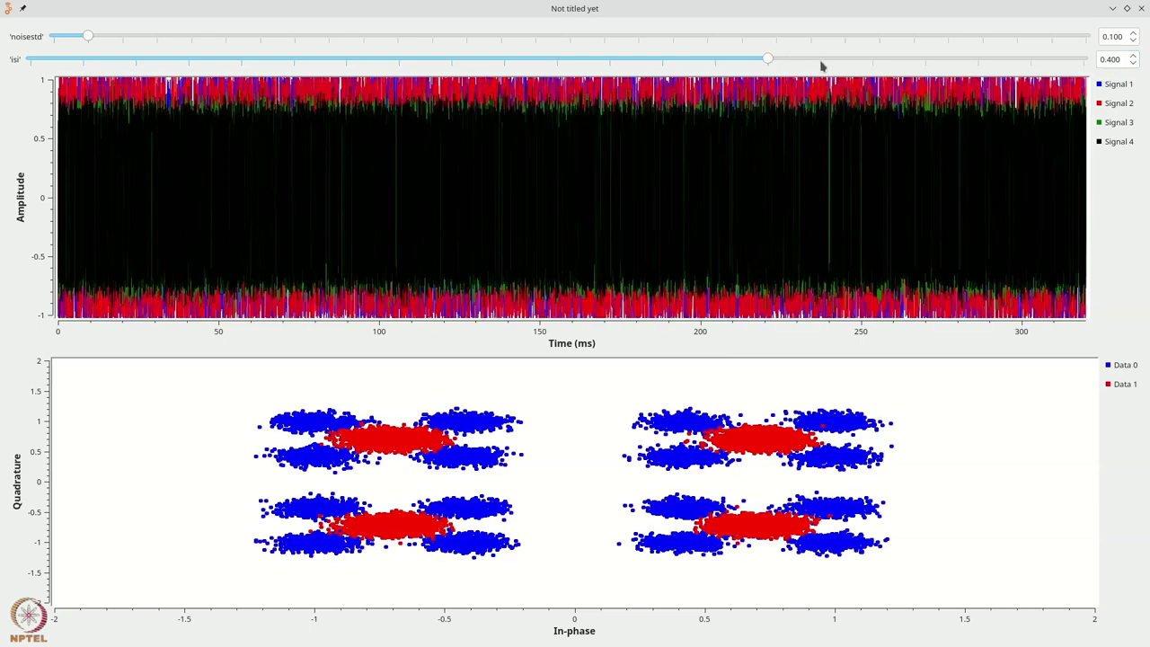
- Set noisestd to 0.3 and lower isi to 0 to examine the effect of stronger noise
click(1133, 33)
click(1134, 33)
click(1133, 33)
click(1134, 40)
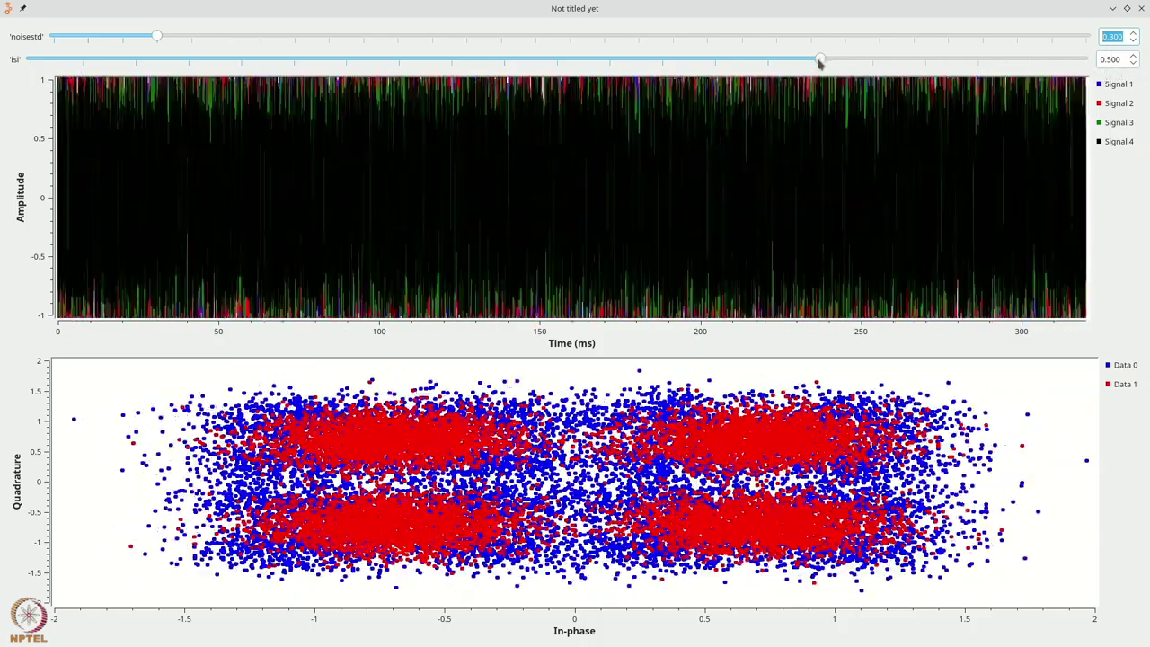
drag(820, 59, 666, 59)
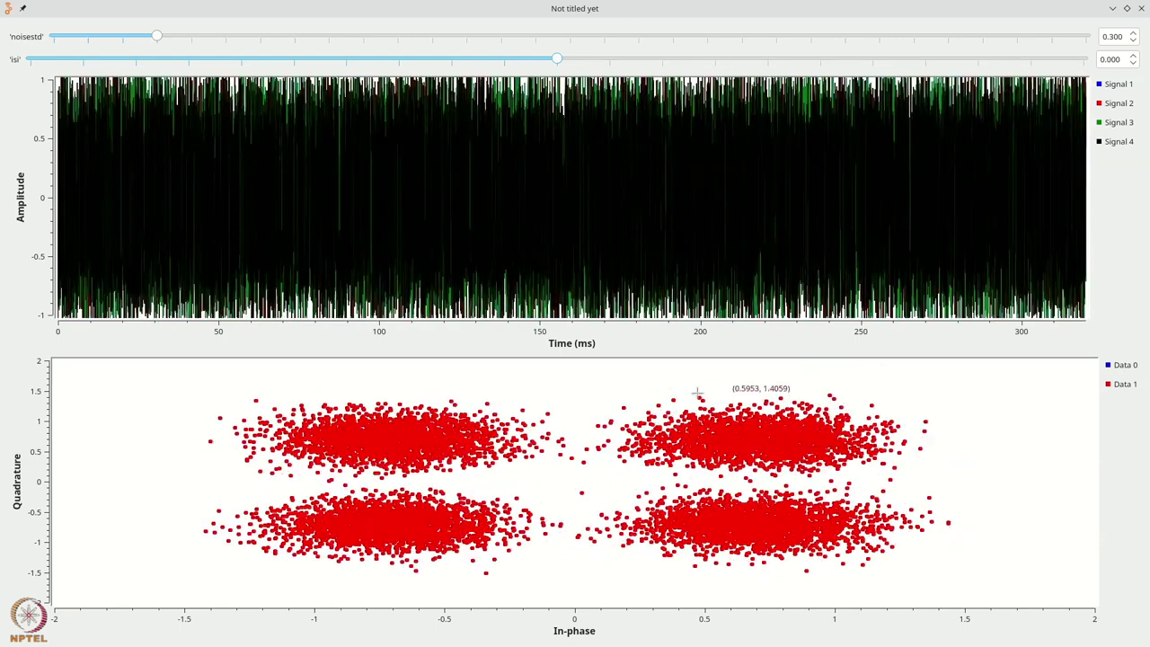
- Raise isi to 0.5 with noisestd at 0.3, and lower noisestd to 0.1 to compare the two constellations
click(1135, 57)
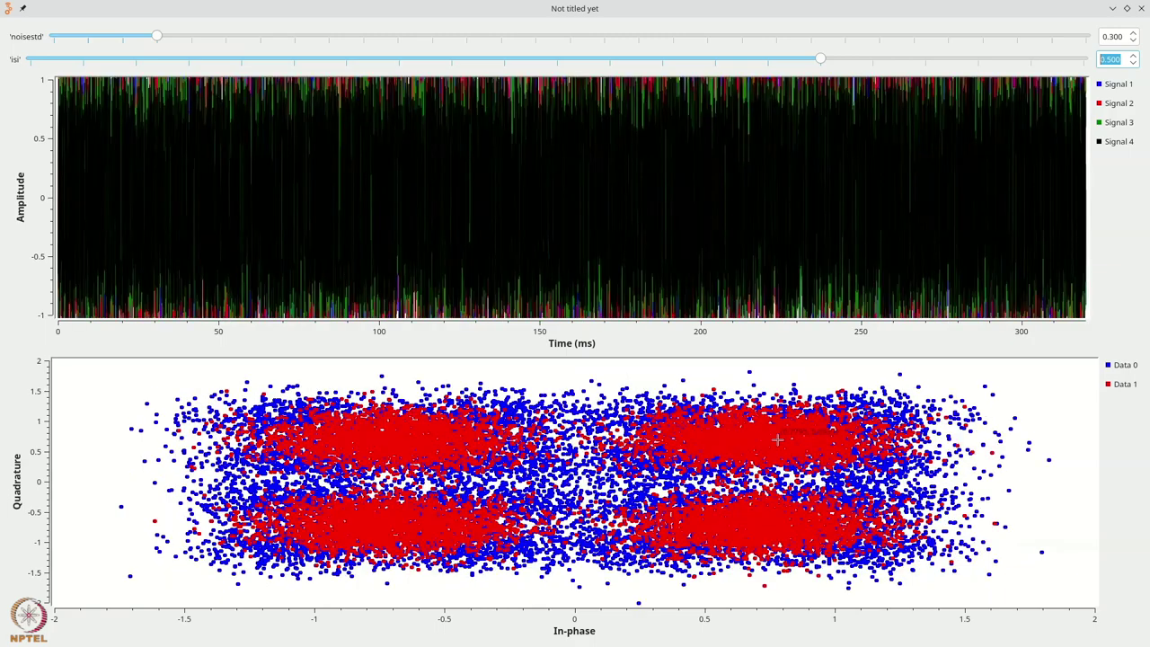
click(1133, 41)
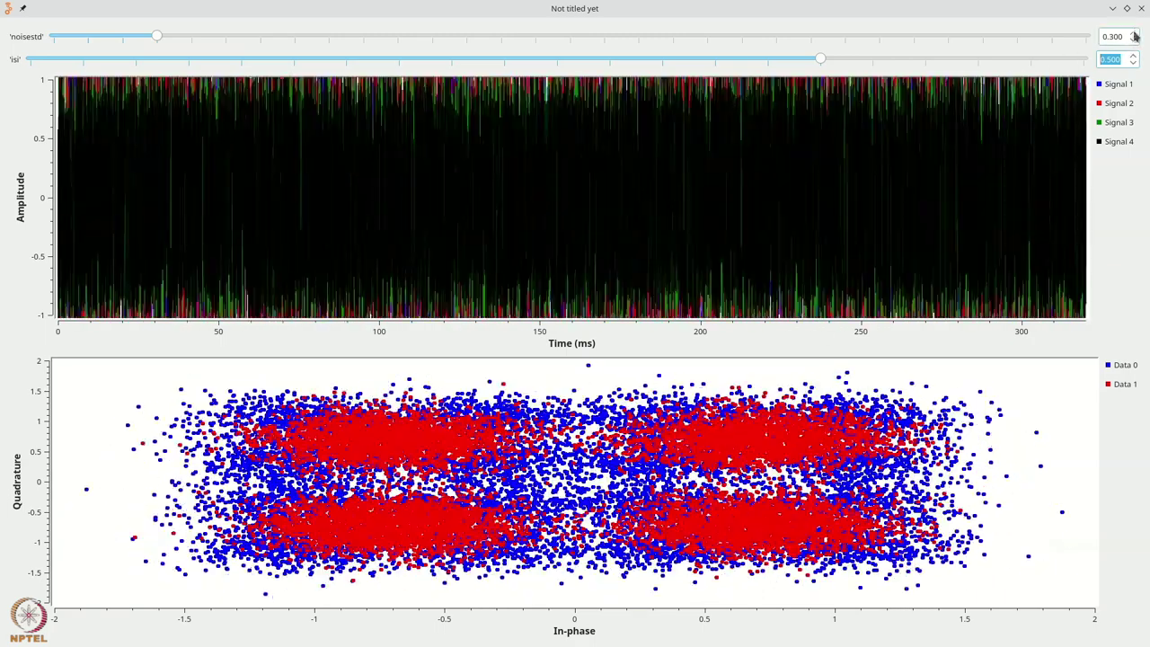
click(1134, 41)
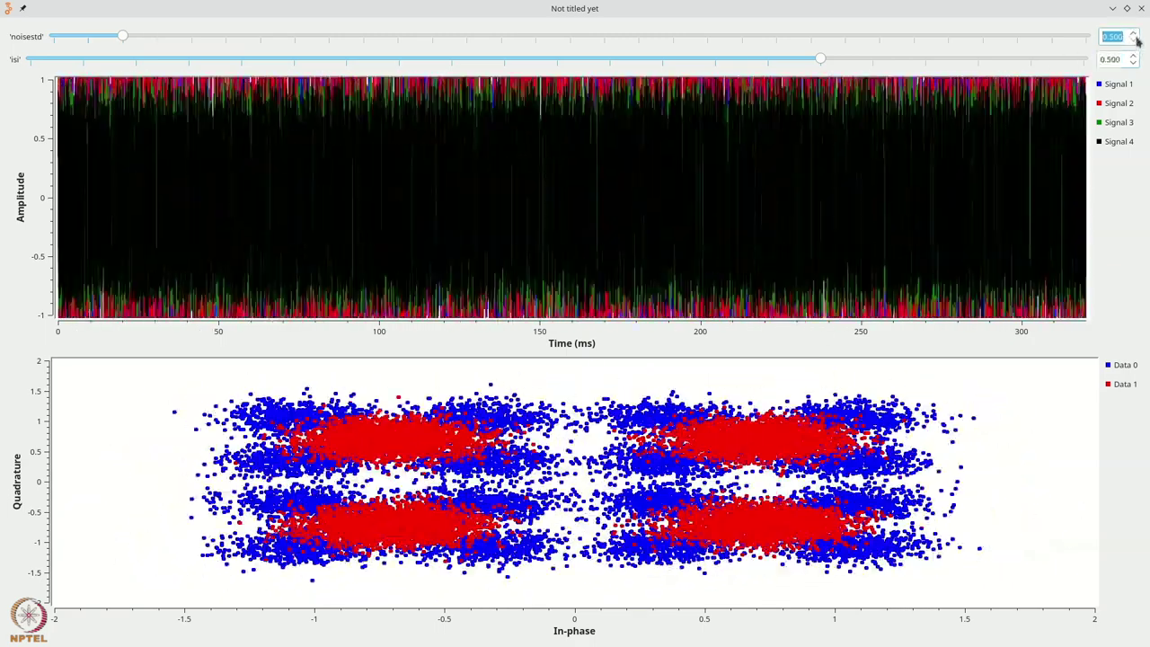
- Raise isi stepwise from 0.5 to 1.0, comparing the constellations at 0.9 and 1.0
click(1134, 56)
click(1134, 57)
click(1134, 58)
click(1134, 57)
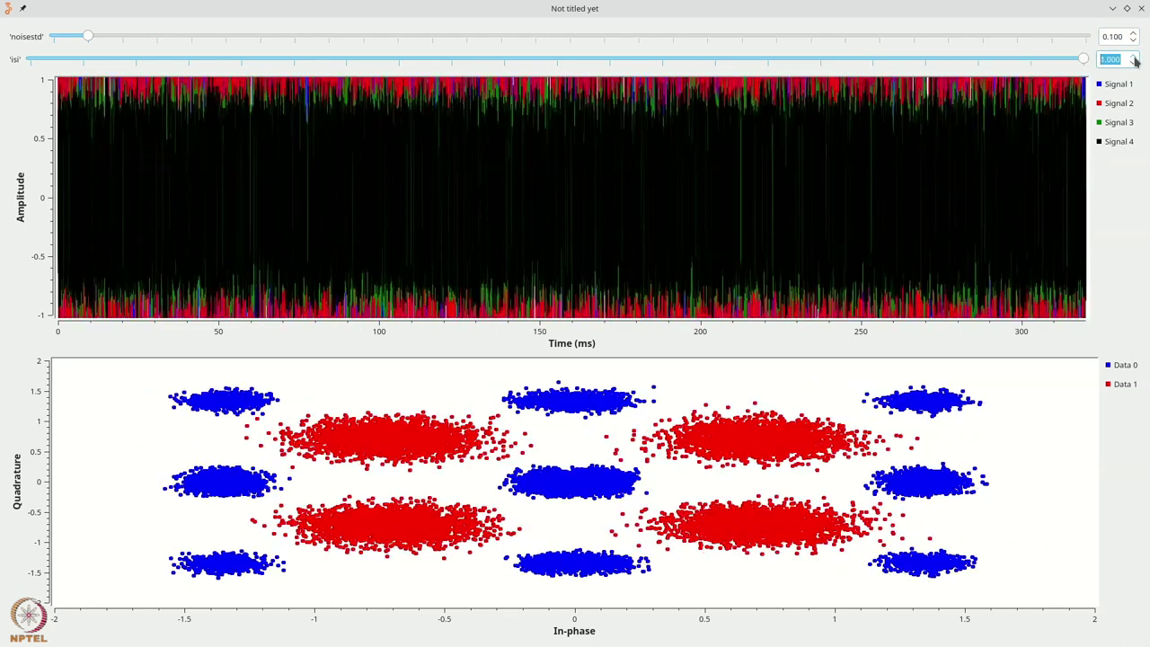
click(1134, 57)
click(1135, 63)
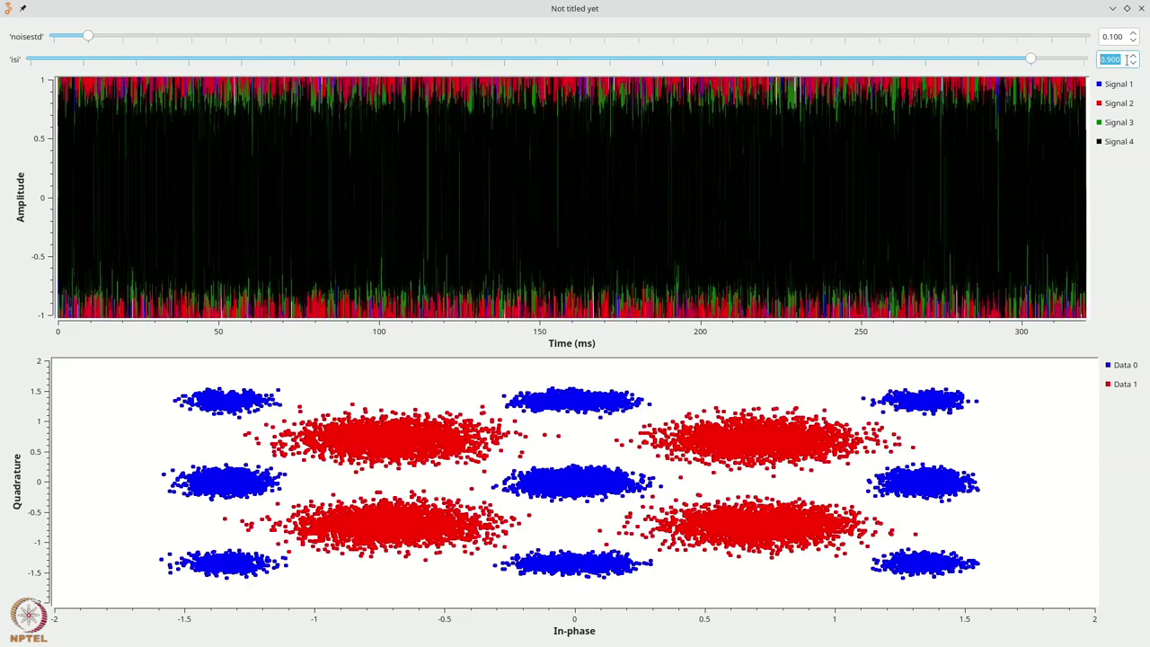
click(1134, 56)
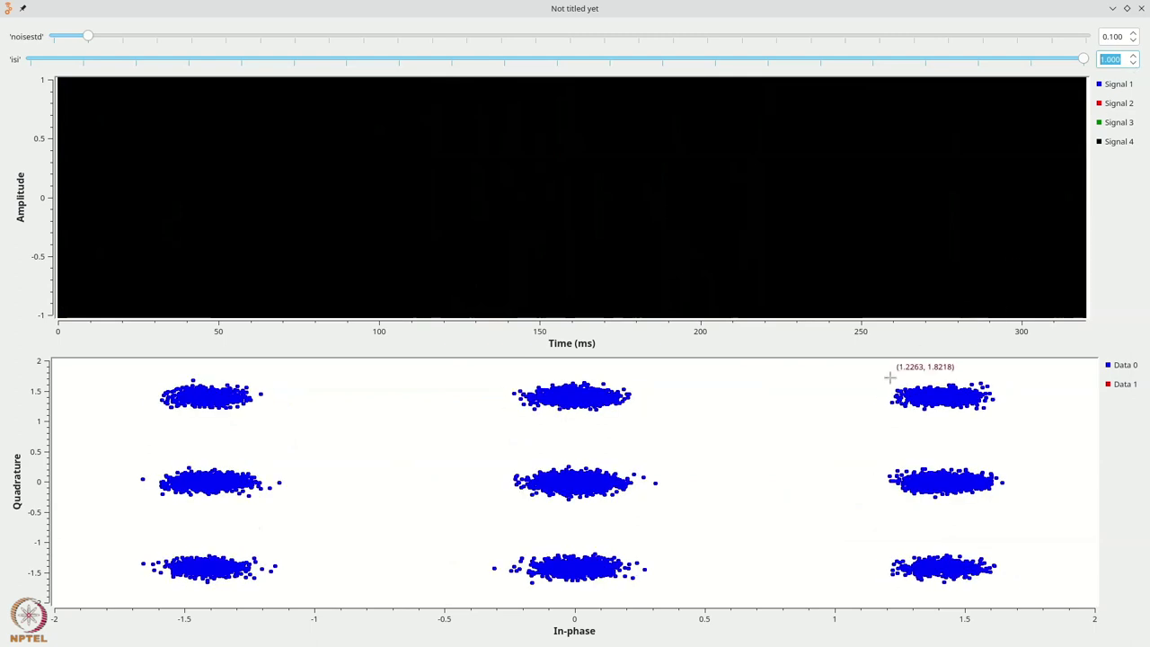
- Examine the constellation over a wider axis range, return isi to 0.9, and close the running flowgraph
scroll(863, 395, up, 20)
scroll(836, 412, up, 5)
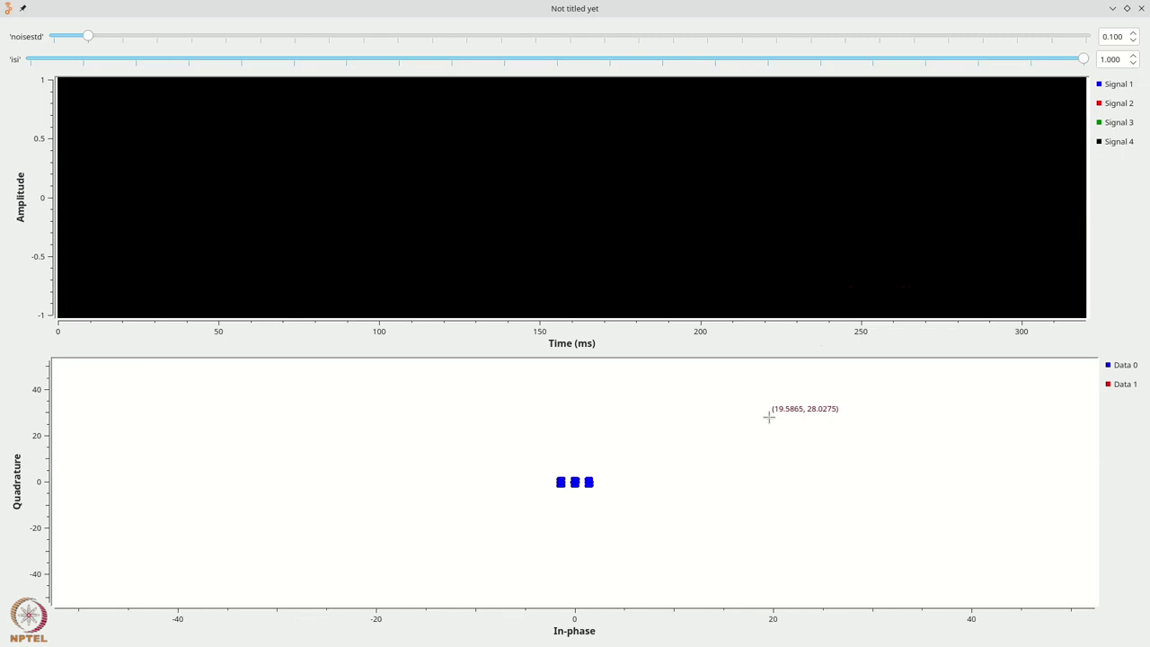
click(1134, 62)
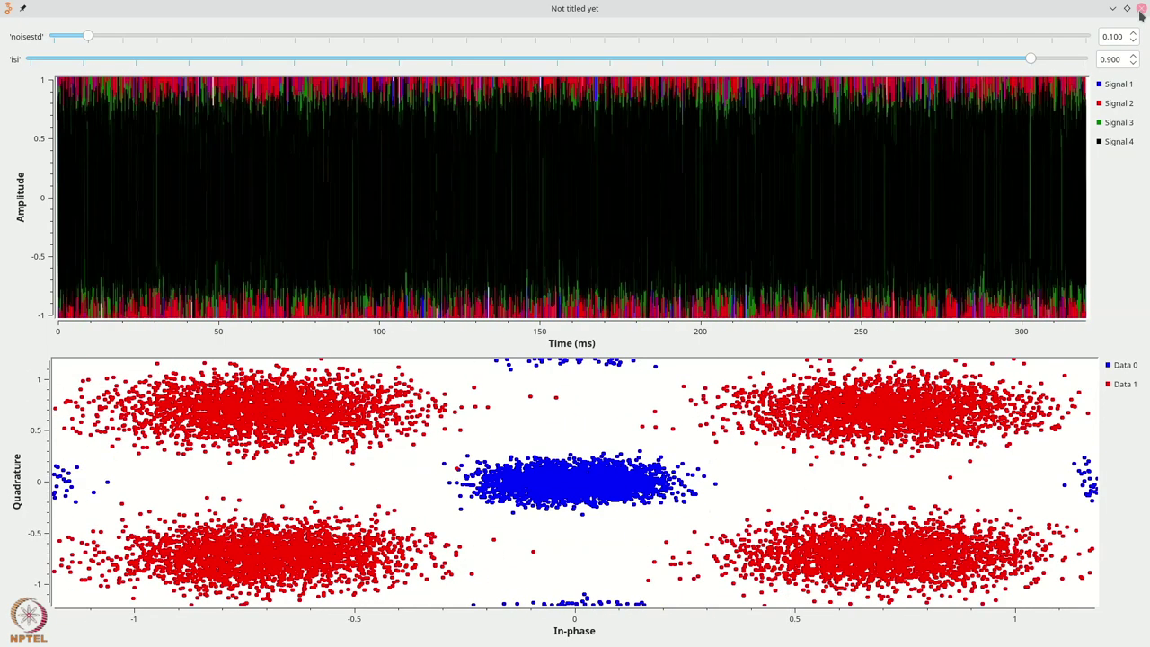
key(alt+F4)
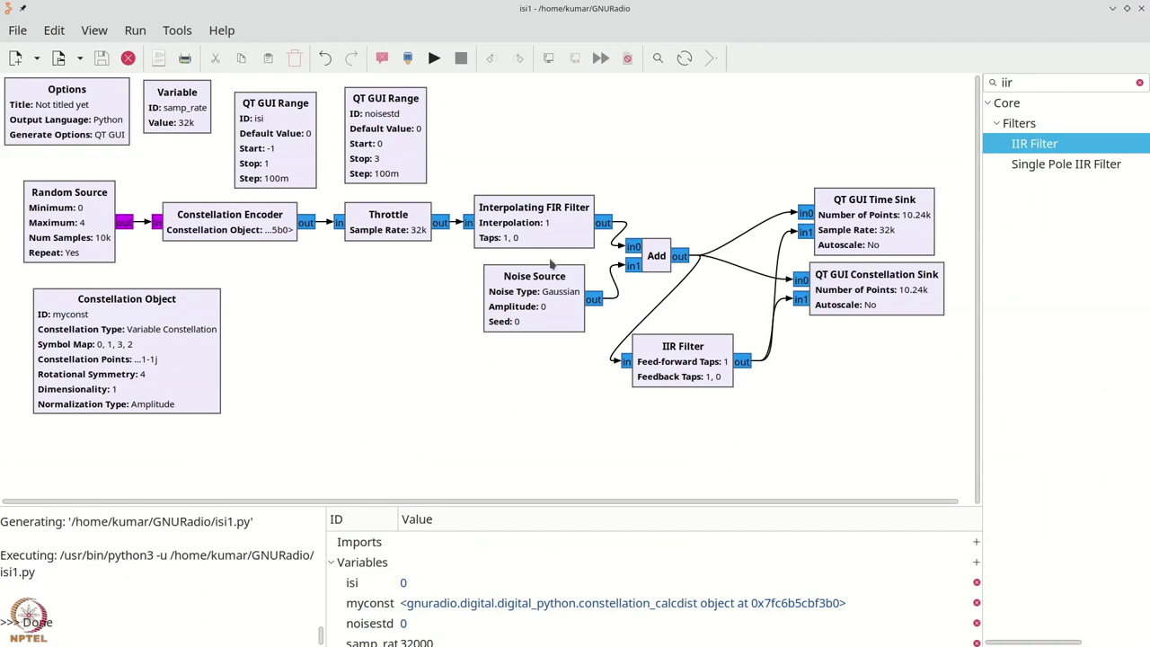
- Set the step of the isi QT GUI Range to 0.01
click(299, 133)
double_click(299, 133)
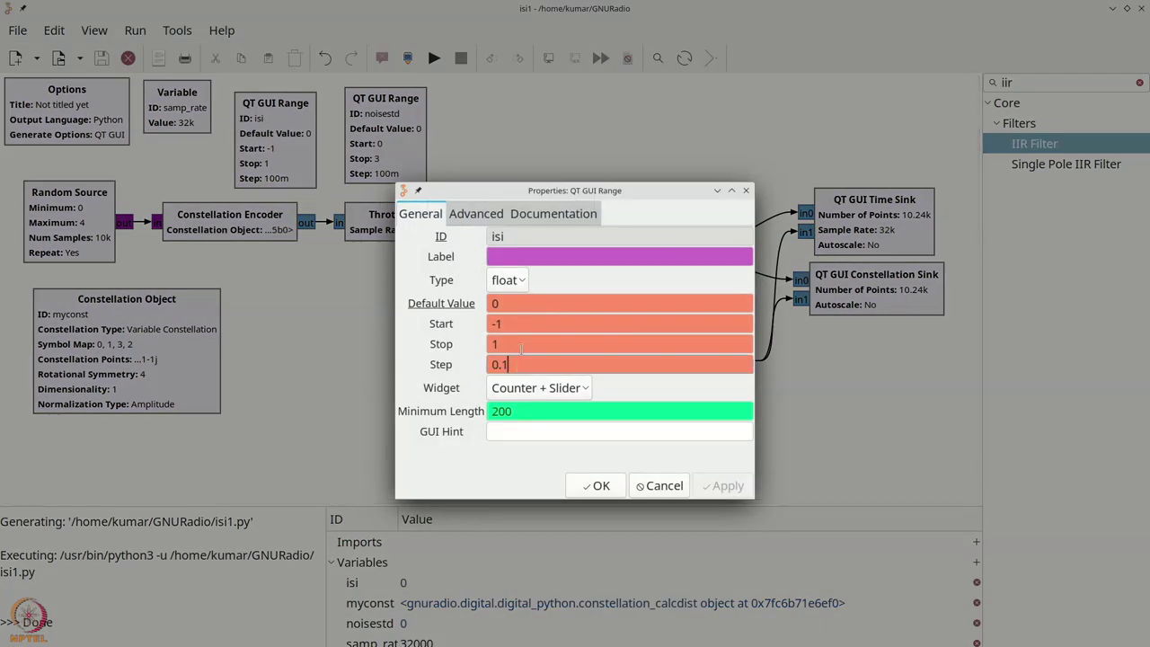
key(BackSpace)
text(01)
click(598, 485)
- Run the flowgraph with noisestd at 0.1 and sweep isi from positive values to -0.97 to examine the constellations
click(434, 58)
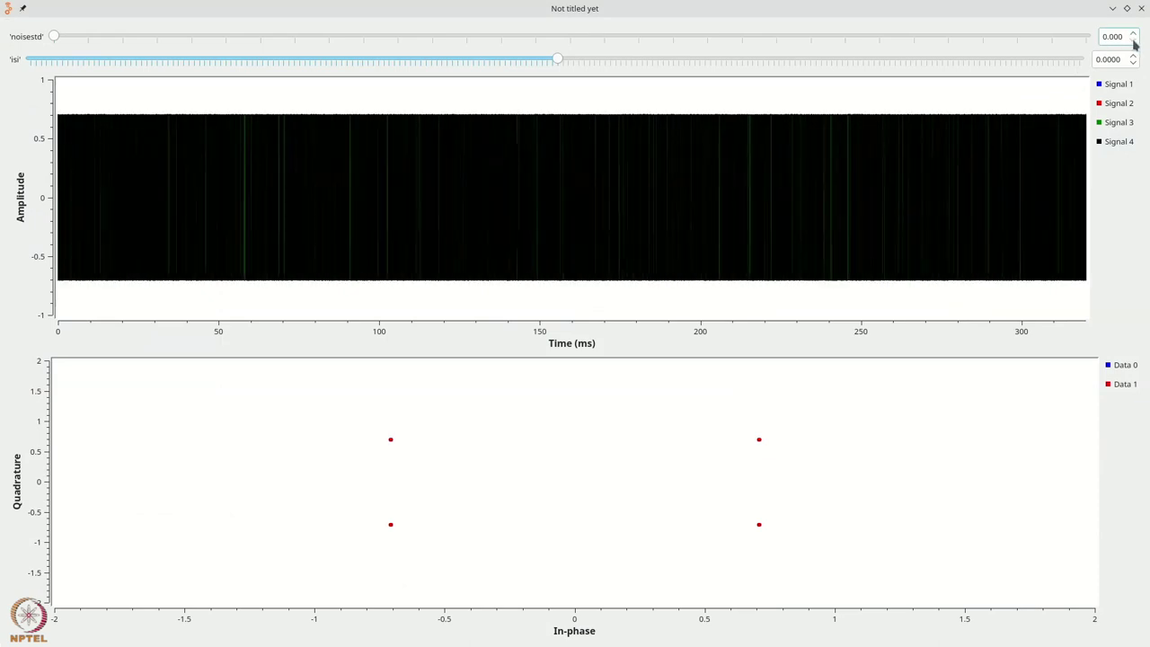
click(1134, 35)
click(1135, 56)
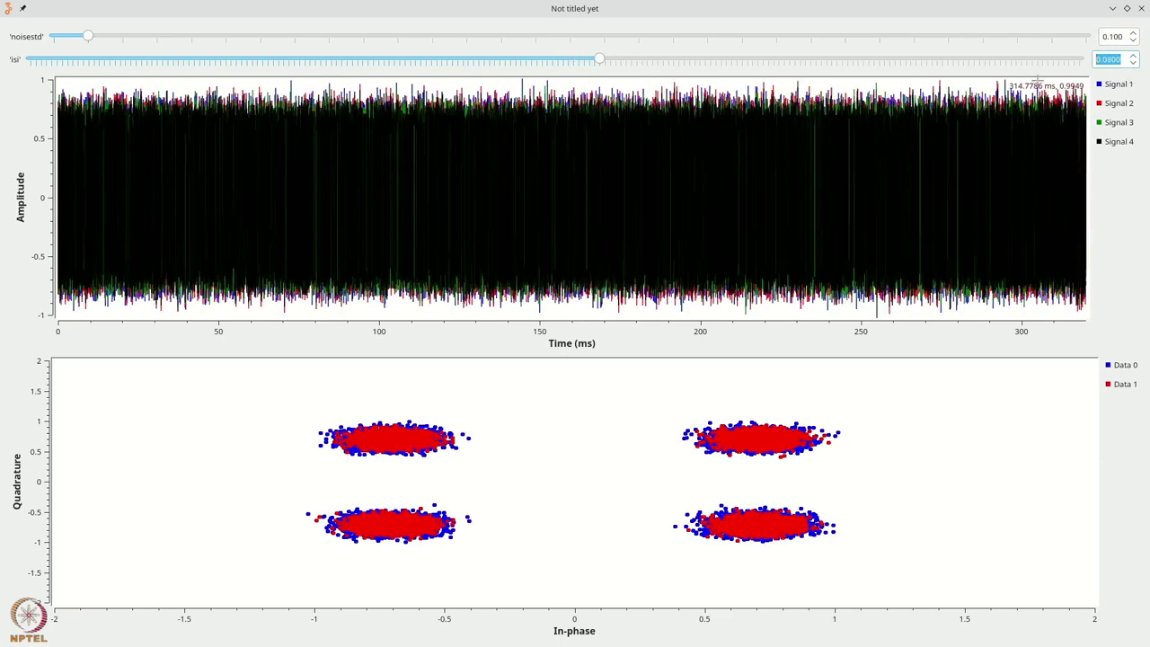
drag(600, 58, 1076, 79)
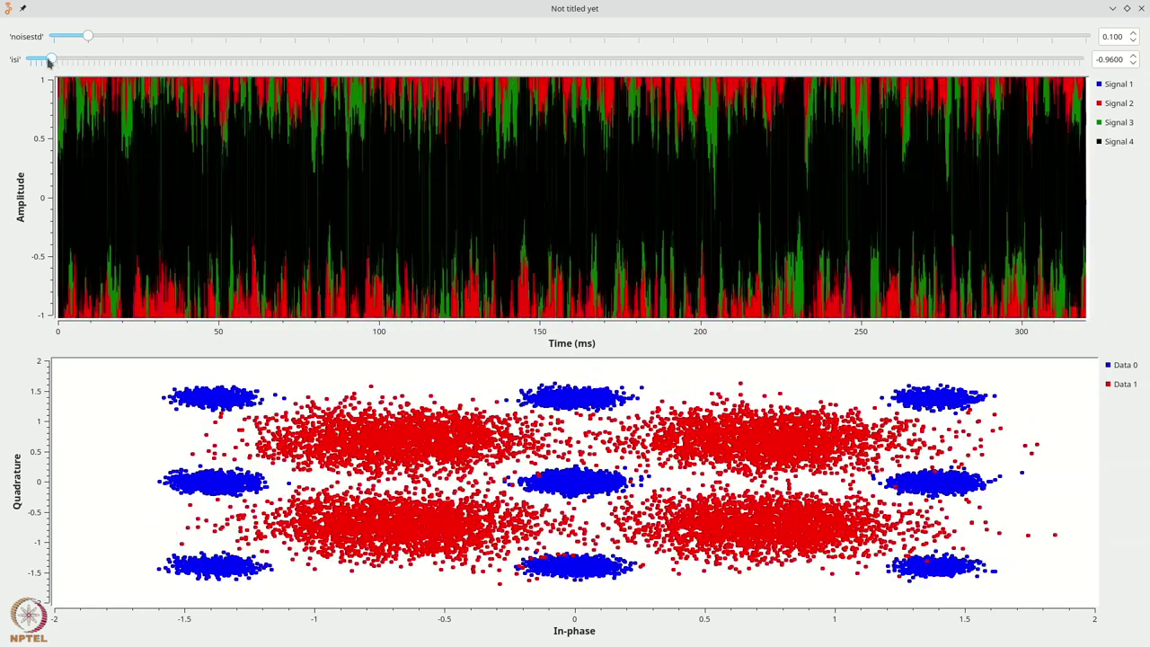
drag(39, 60, 45, 59)
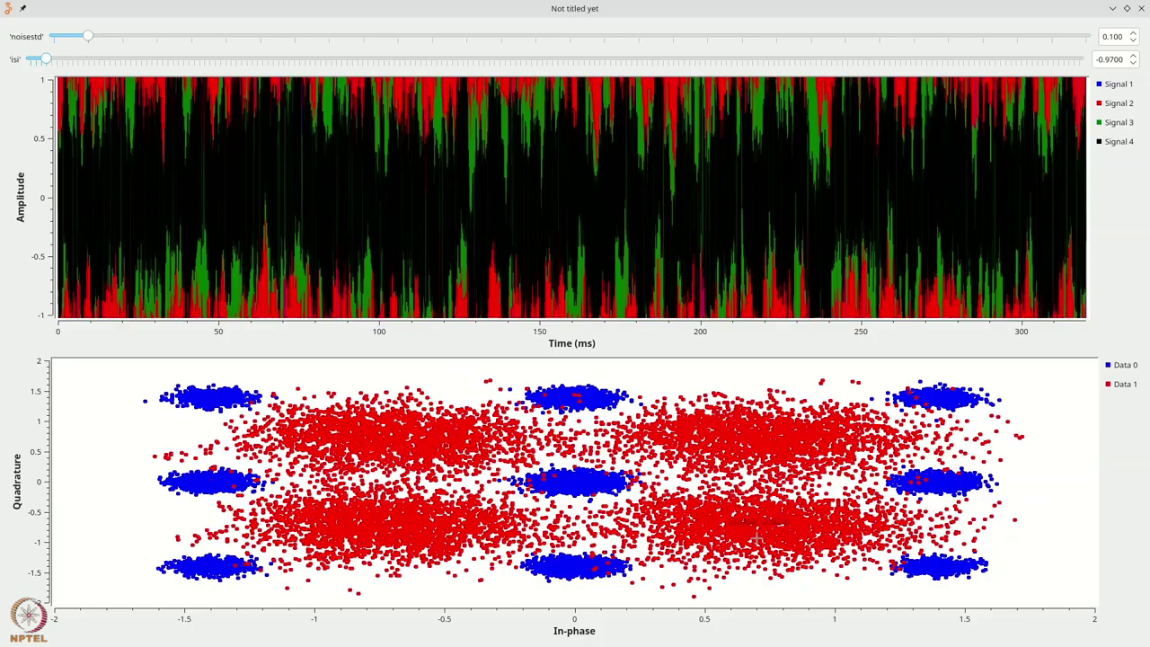
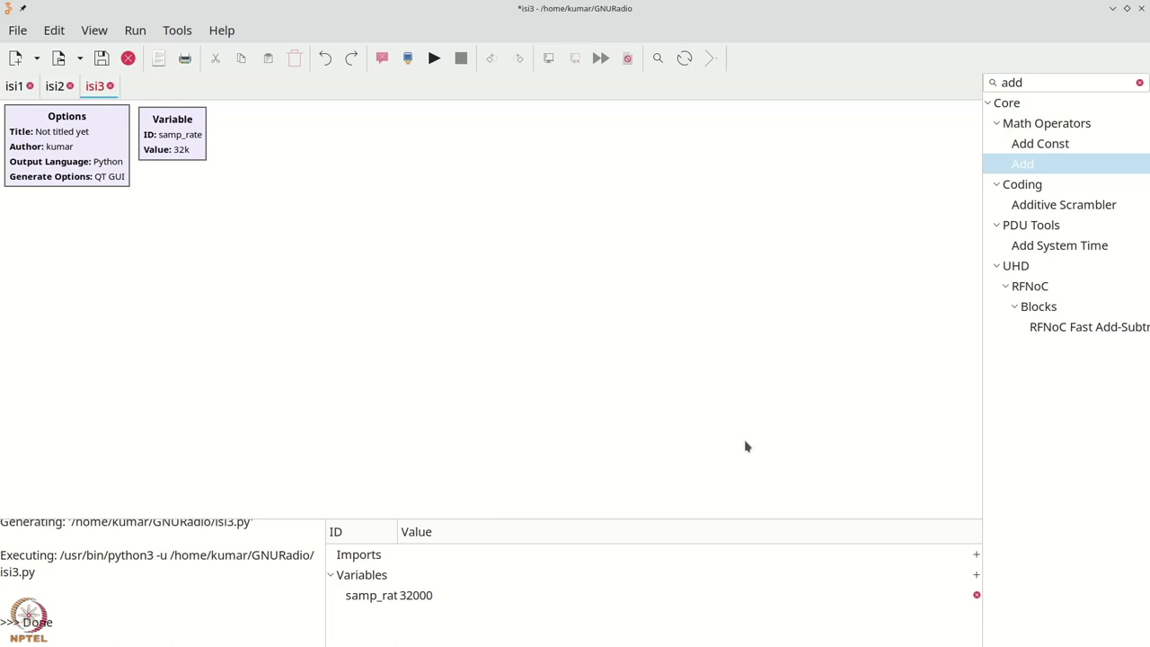
- Add a Random Source below the Options block of isi3, with output type byte and a maximum of 4
key(ctrl+f)
text(r)
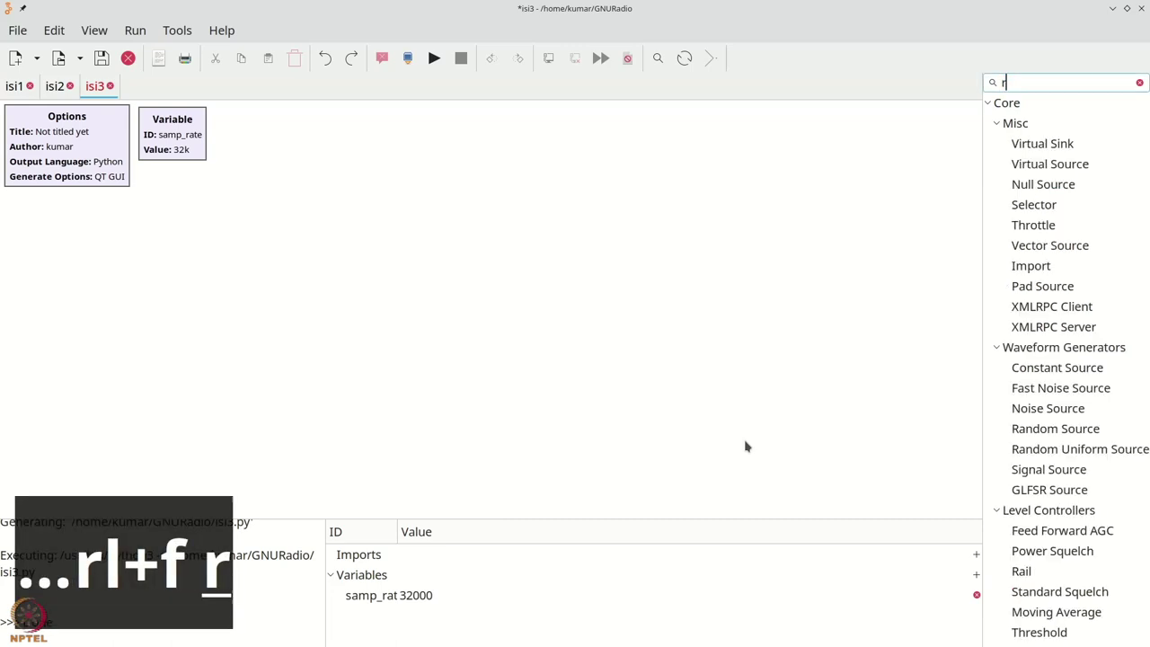
text(andom)
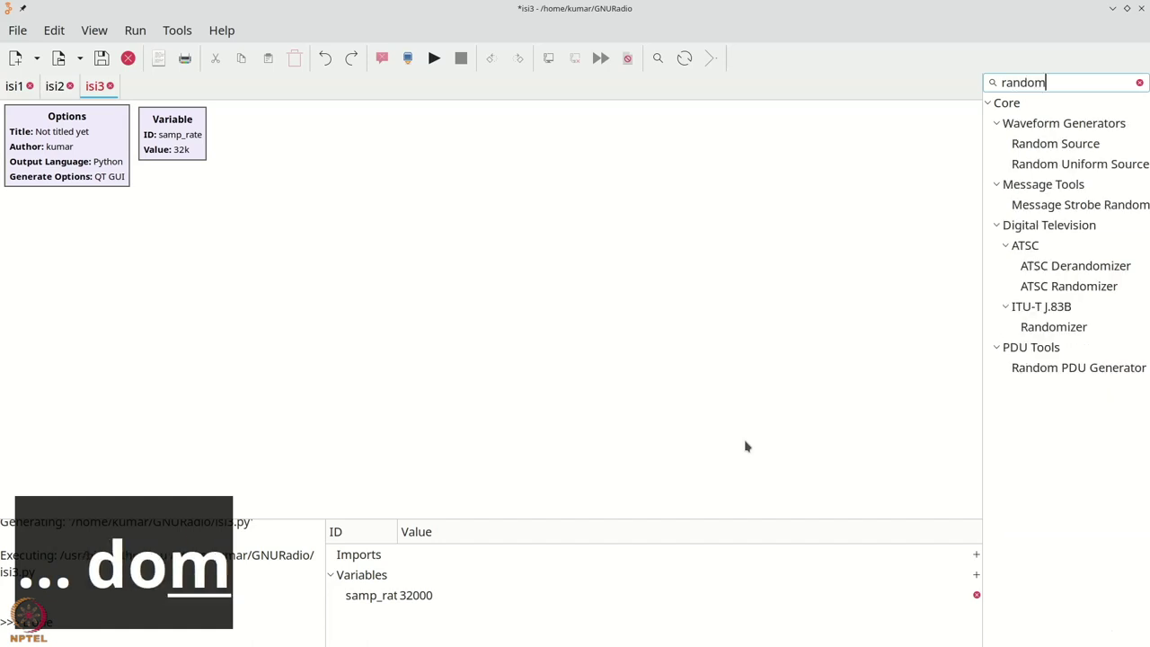
drag(1056, 144, 58, 237)
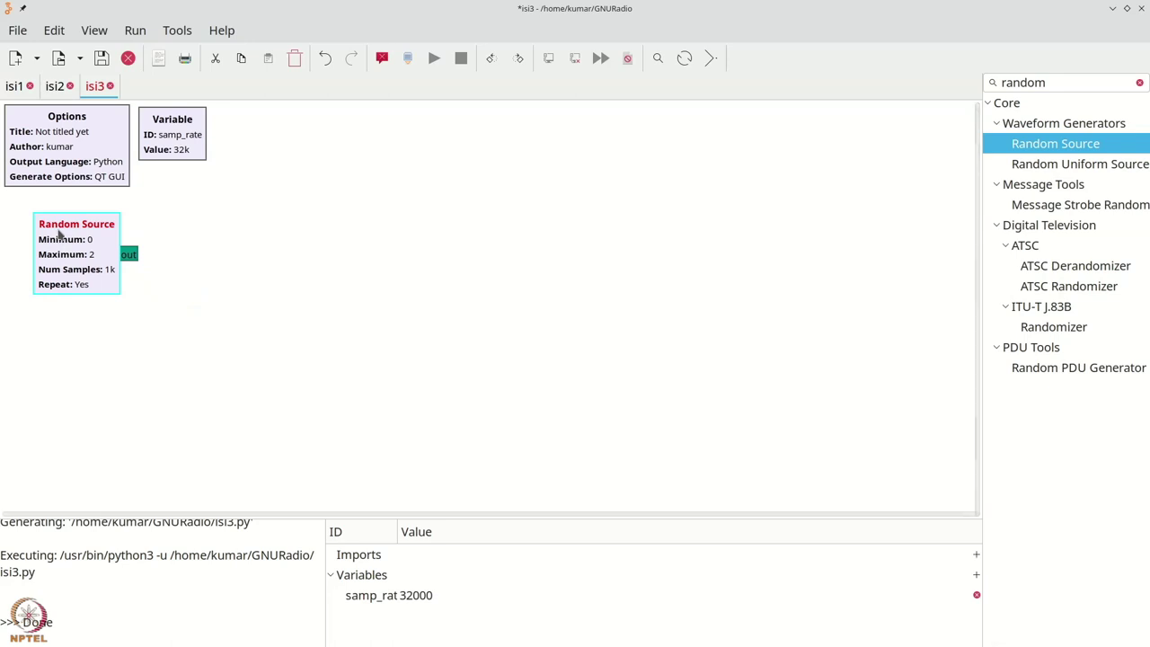
double_click(59, 234)
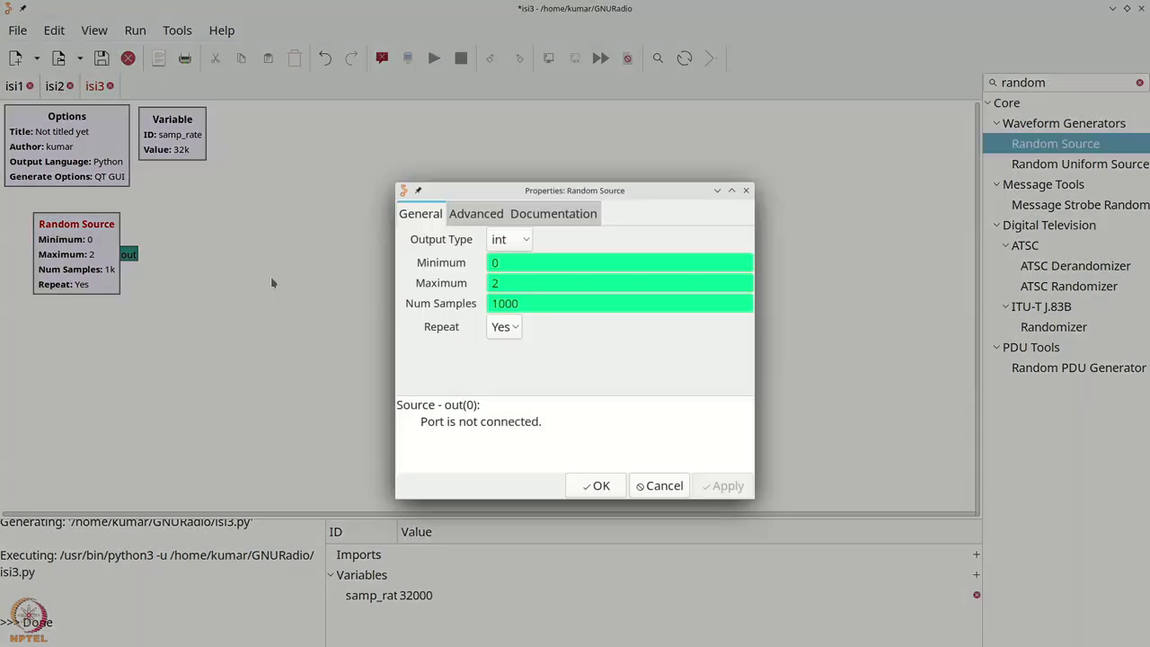
drag(511, 282, 444, 281)
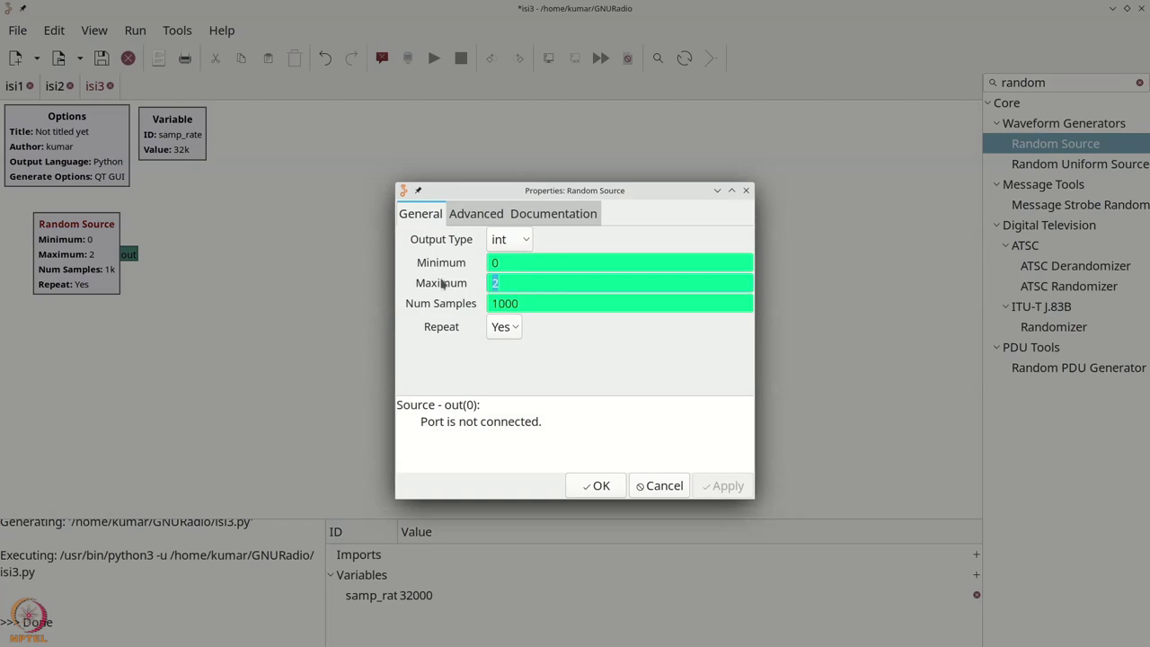
text(4)
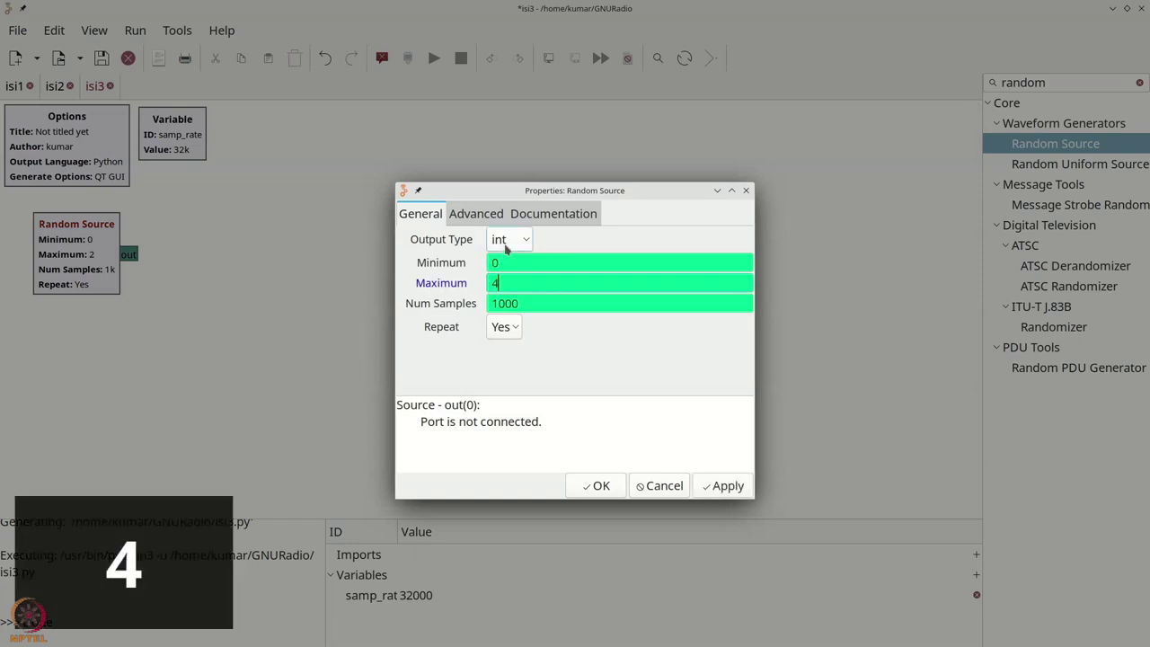
click(506, 246)
click(506, 291)
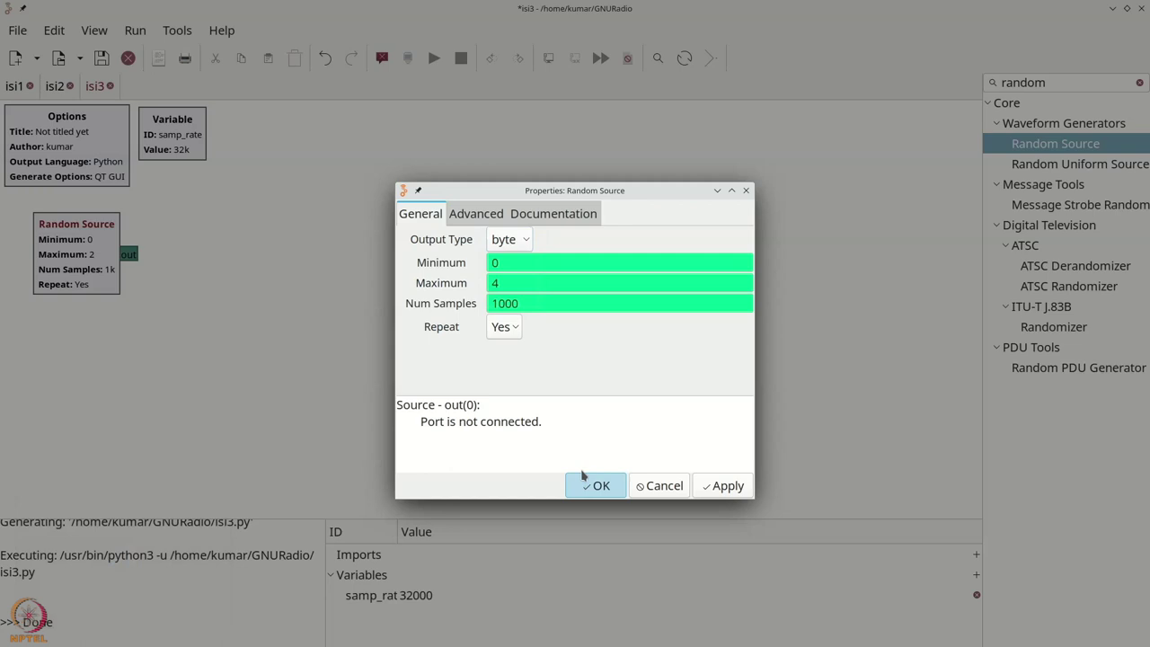
click(596, 485)
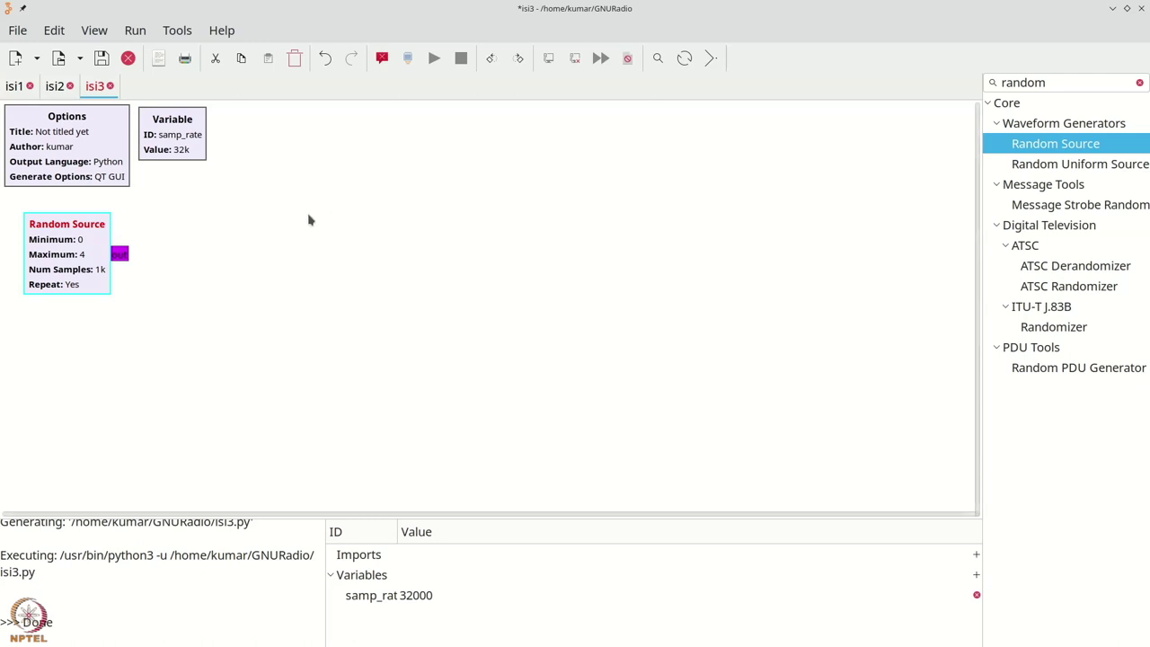
- Add a Constellation Object below the Random Source and set its ID to myconst
key(ctrl+f)
text(const)
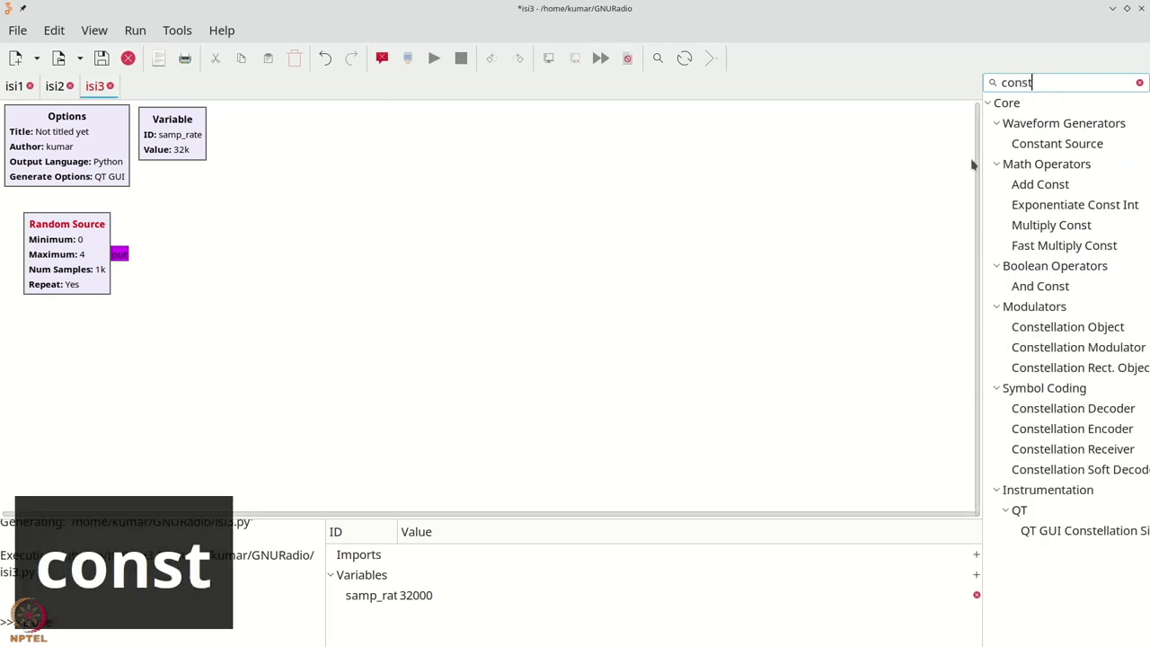
text(e)
drag(1006, 144, 97, 349)
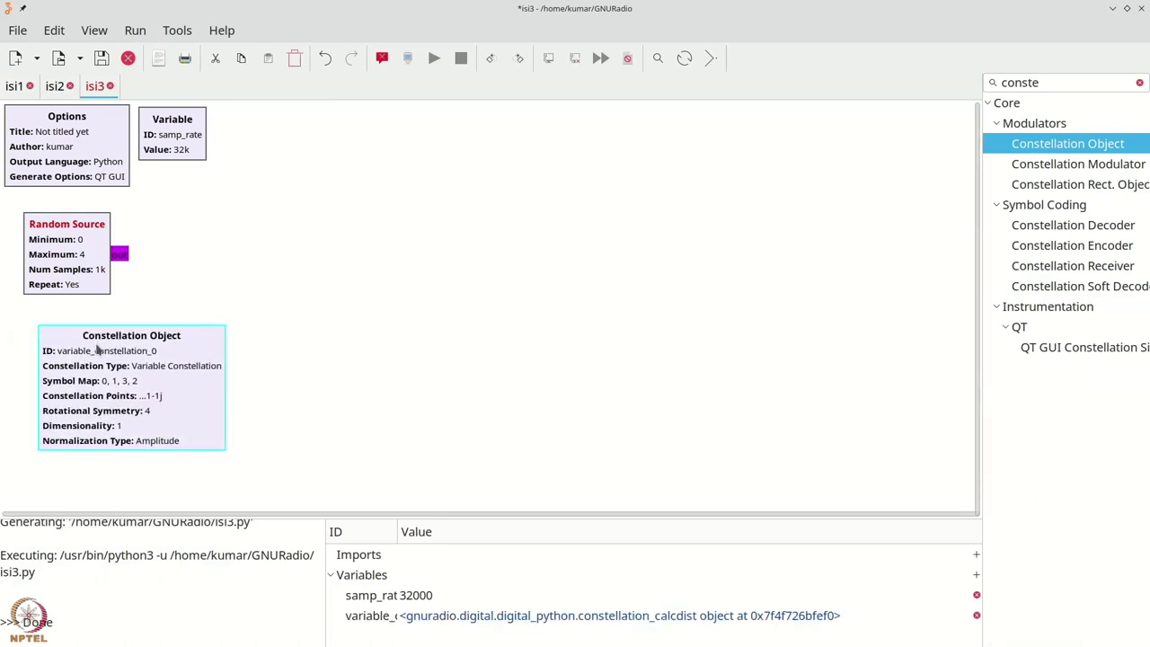
double_click(97, 348)
drag(663, 236, 441, 235)
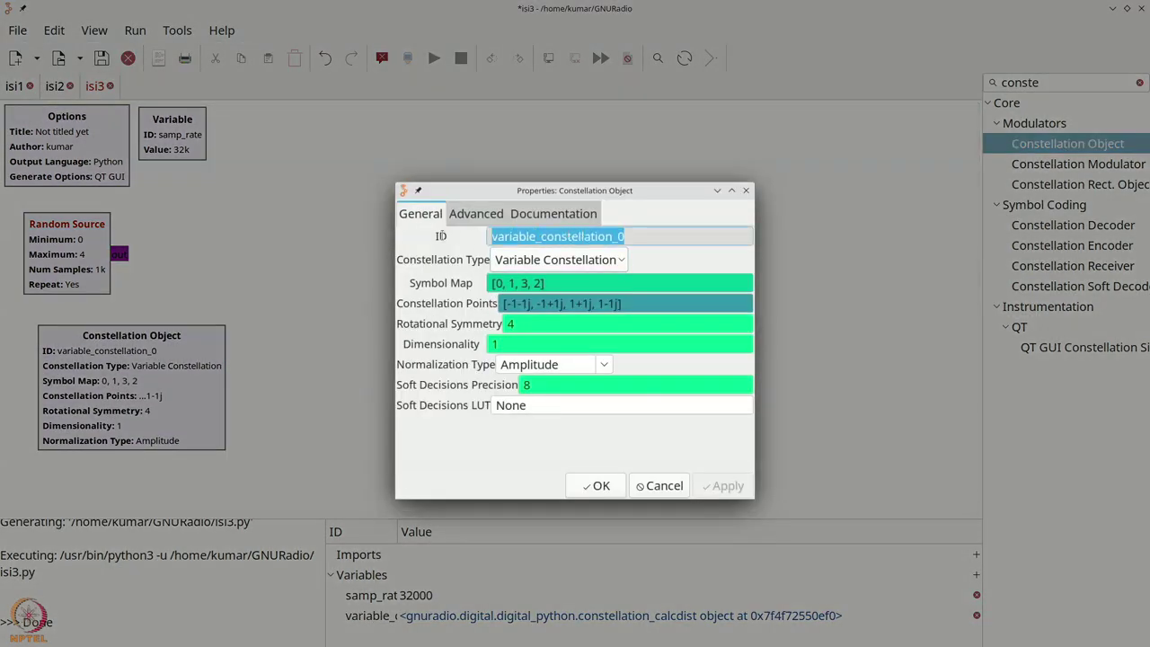
text(myc)
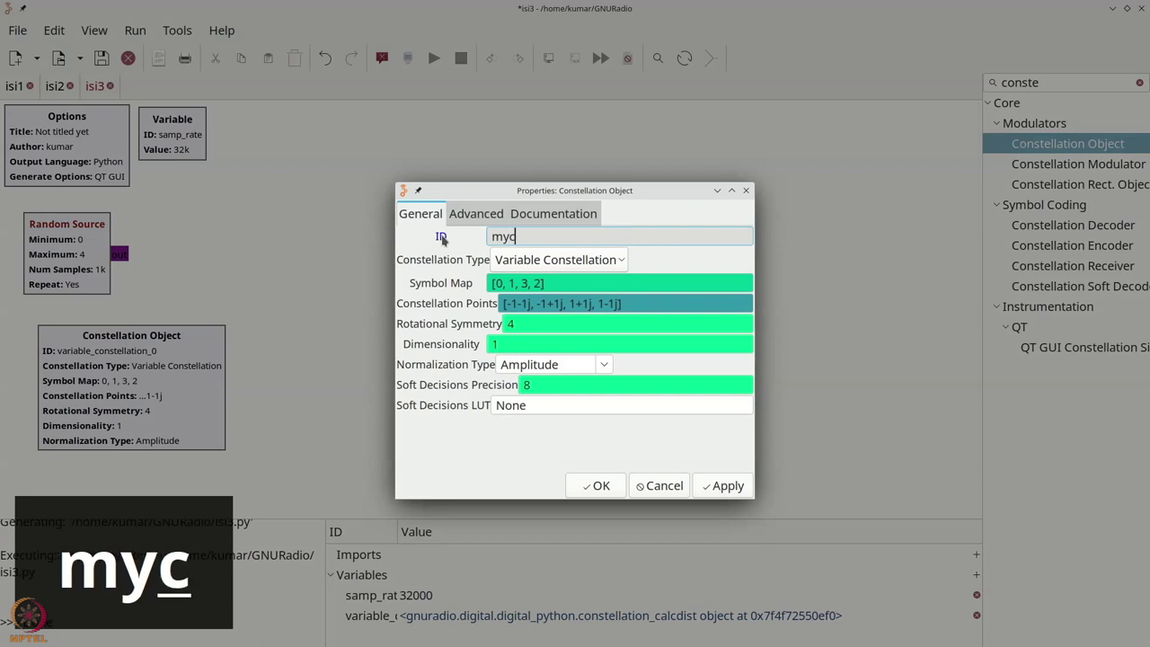
text(onst)
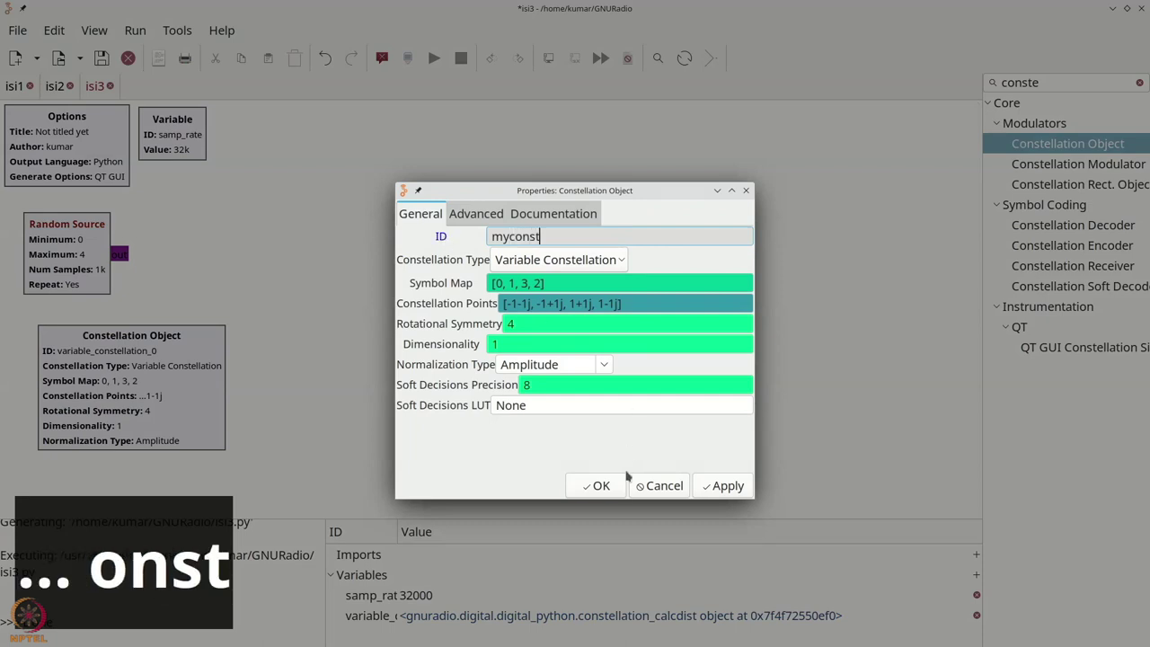
click(598, 485)
- Add a Constellation Encoder fed by the Random Source and set its constellation object to myconst
drag(1032, 250, 152, 241)
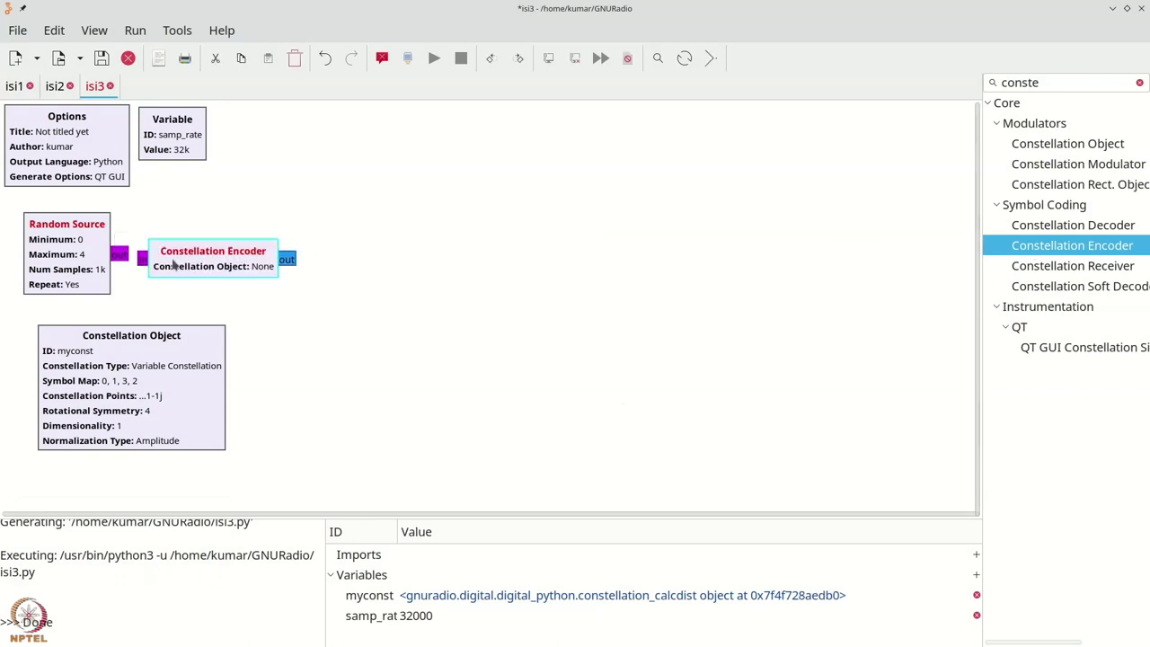
click(141, 256)
click(205, 260)
double_click(205, 259)
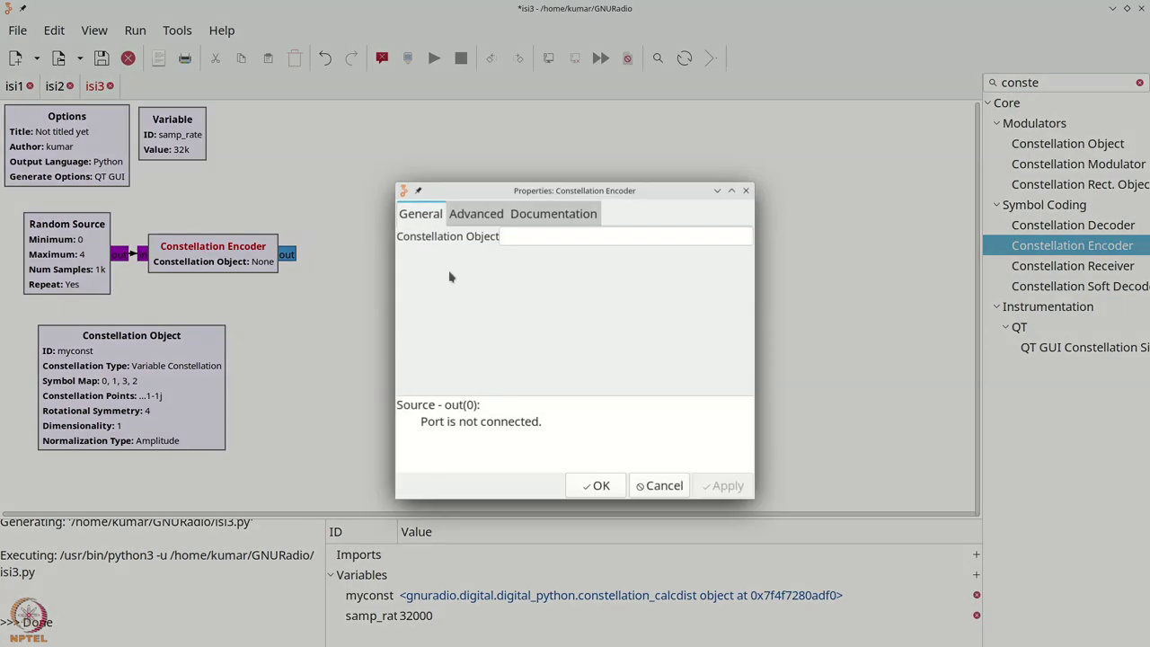
text(my)
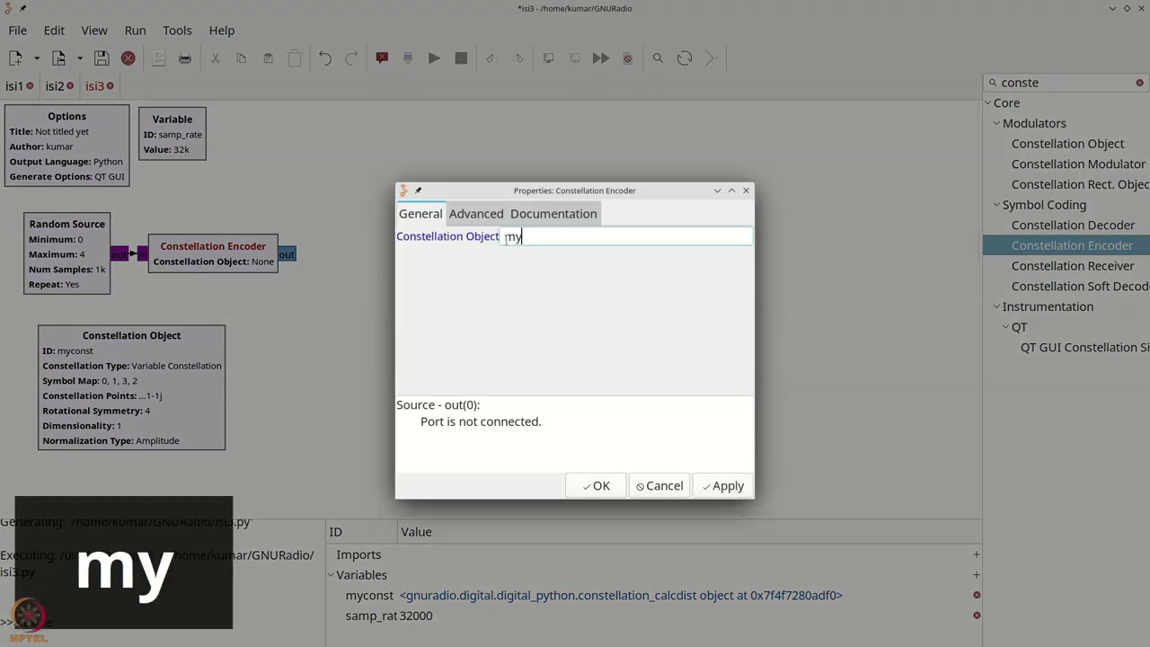
text(const)
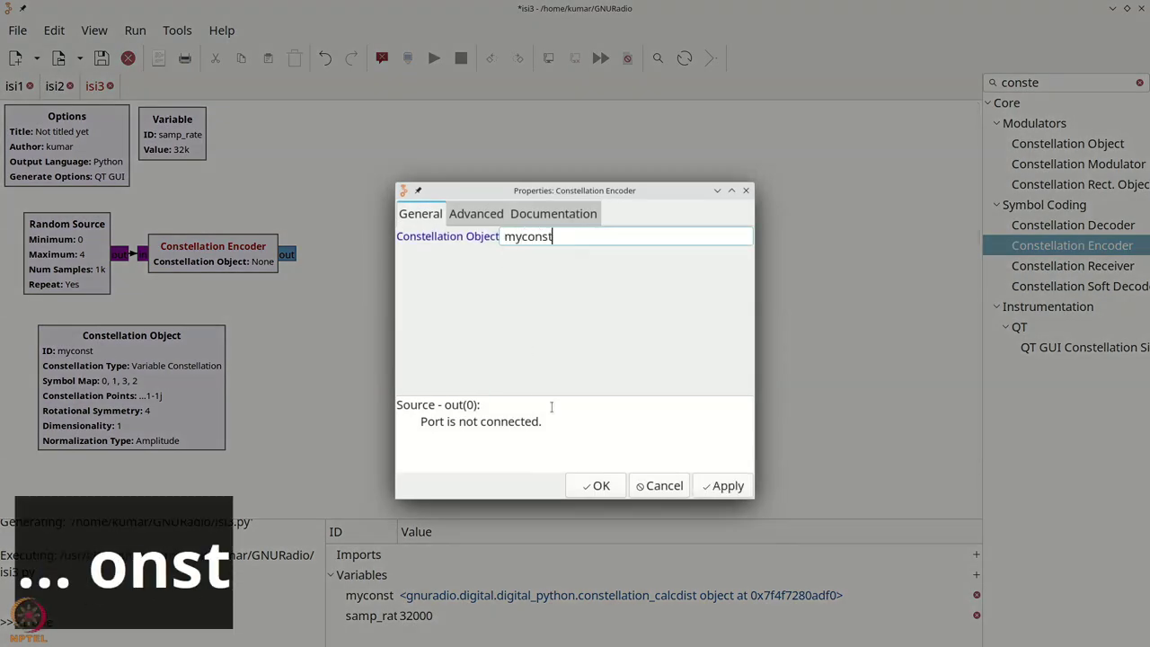
click(596, 486)
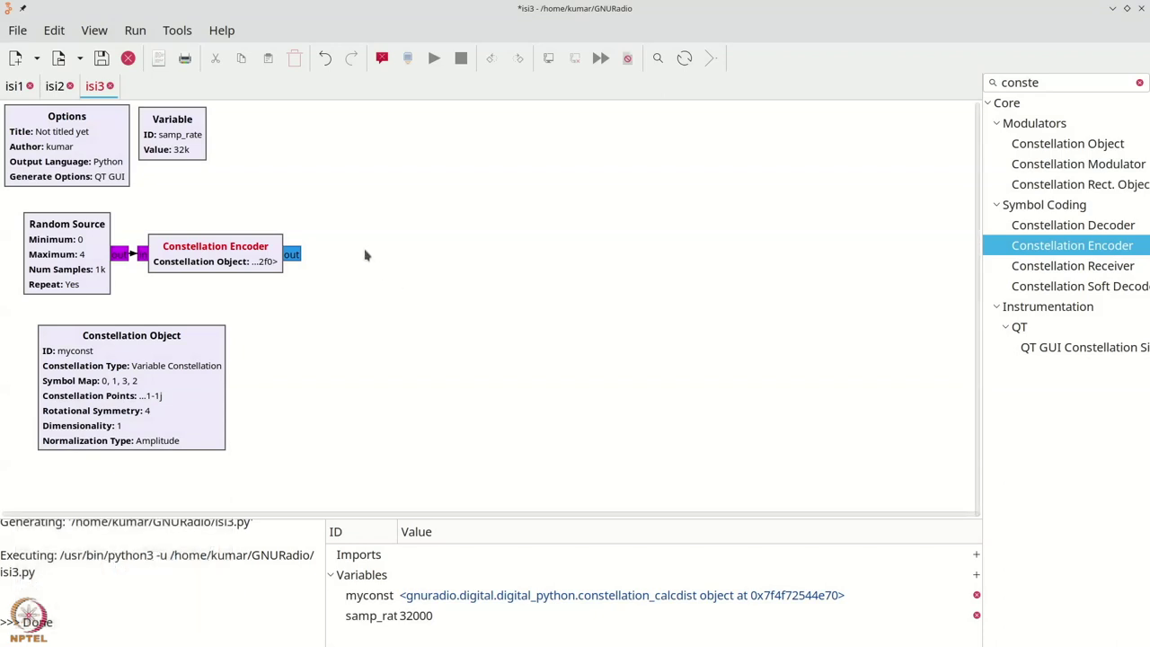
- Add a Throttle block after the Constellation Encoder and connect the encoder's output to it
key(ctrl+f)
text(throt)
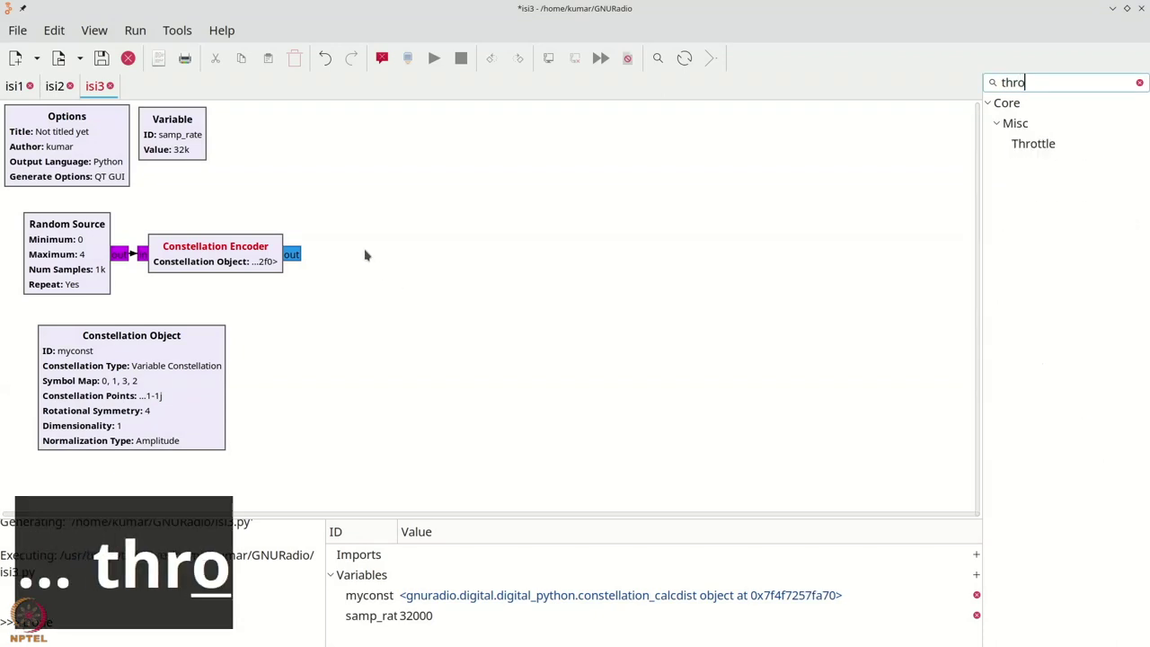
drag(1047, 145, 336, 251)
click(293, 260)
click(315, 257)
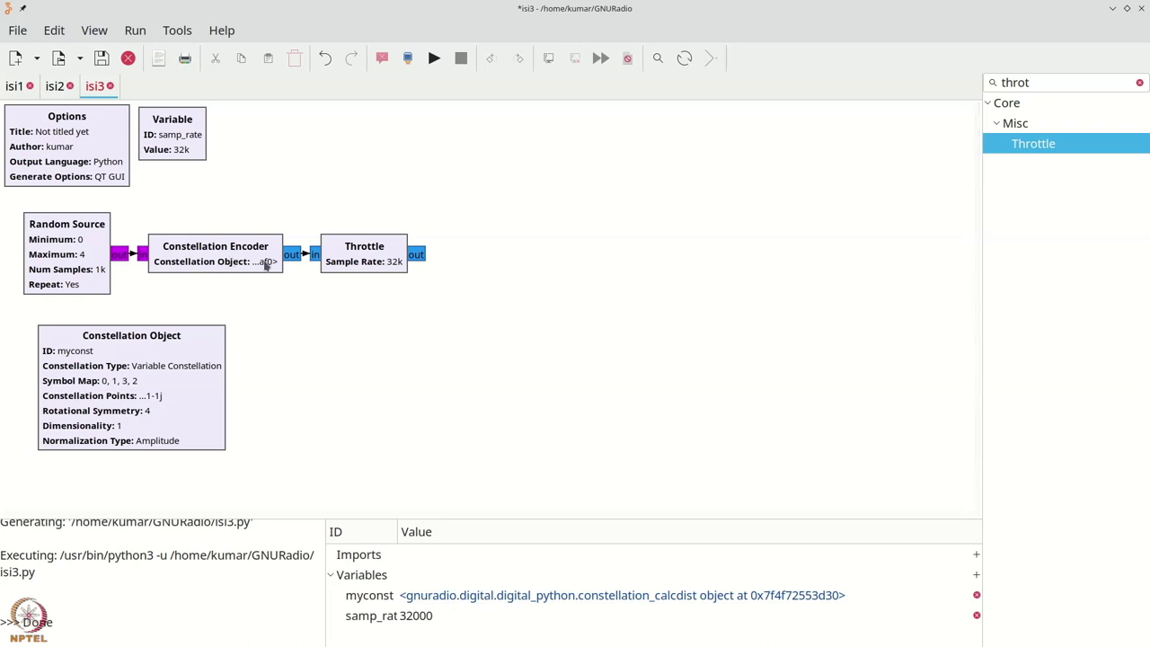
- Add an Interpolating FIR Filter after the Throttle and connect the Throttle's output to it
key(ctrl+f)
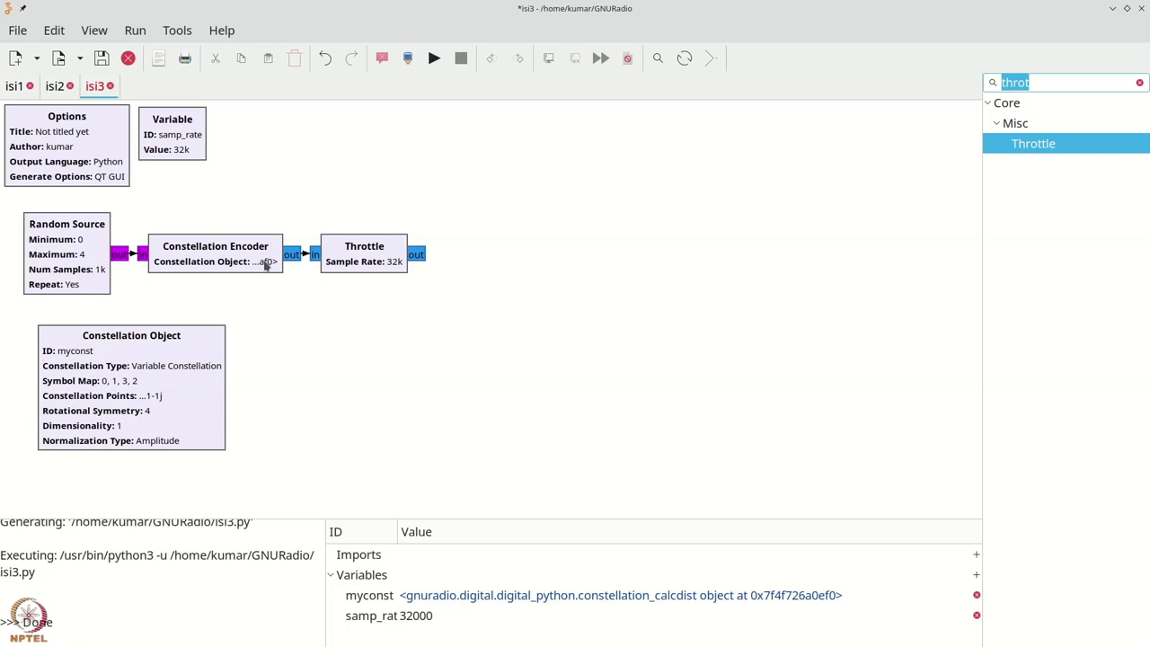
text(int)
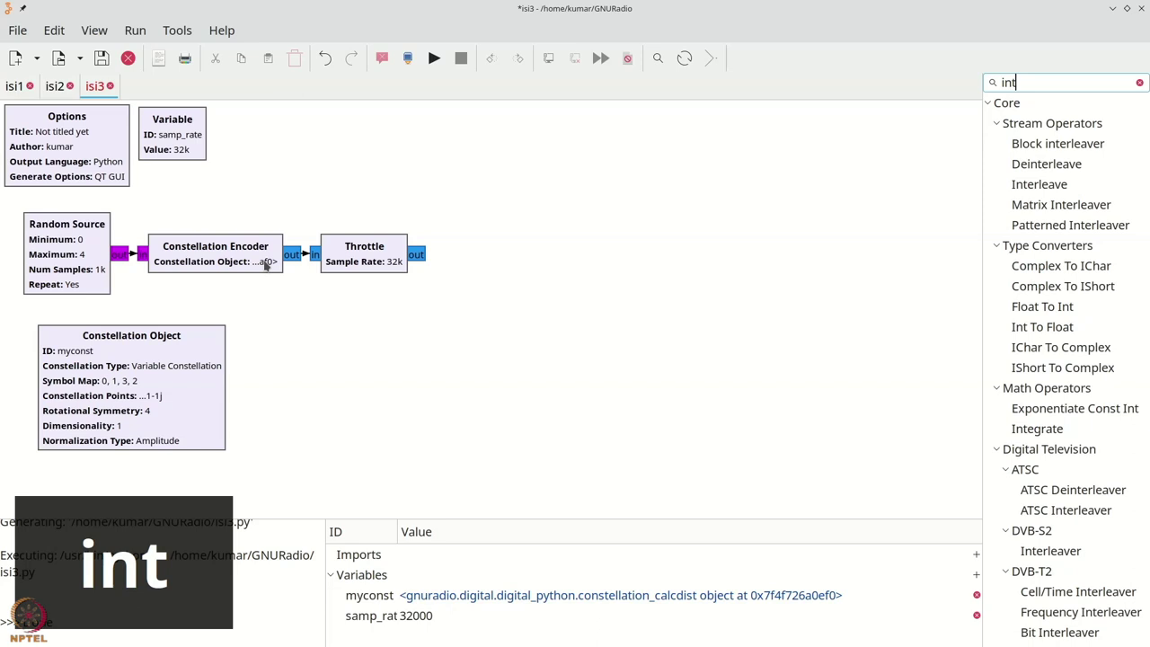
text(erp)
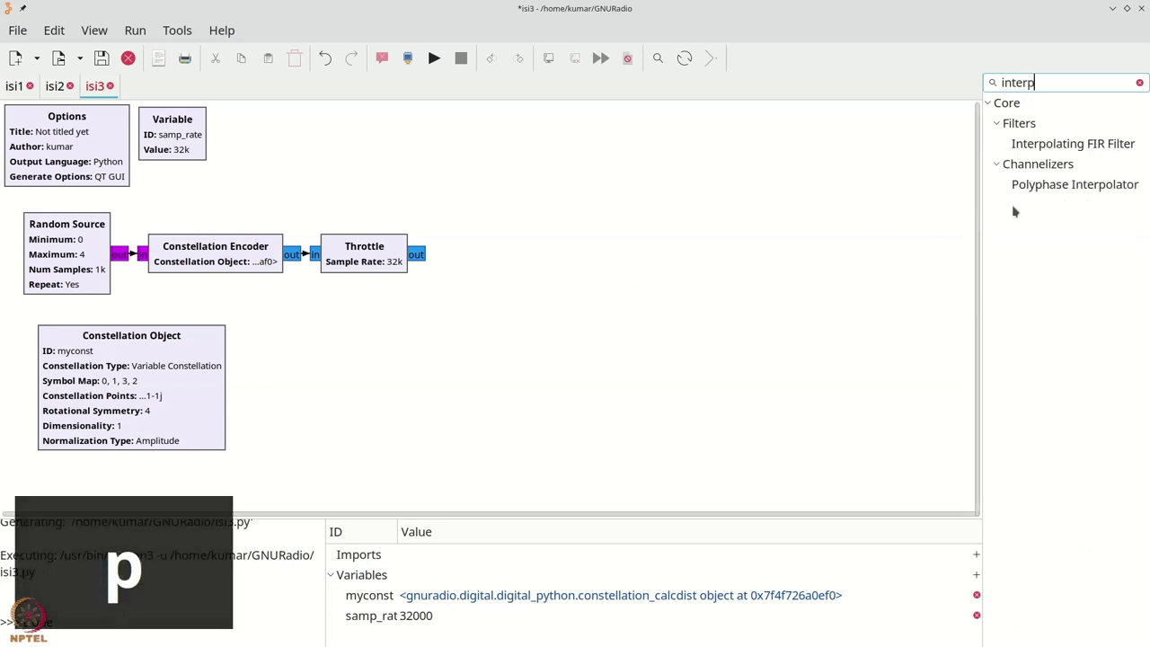
click(1087, 149)
drag(1086, 155, 470, 252)
click(418, 255)
click(450, 255)
- Set the Interpolating FIR Filter's interpolation to 2 and its taps to [0, 1, 1/2, -1/2]
double_click(469, 261)
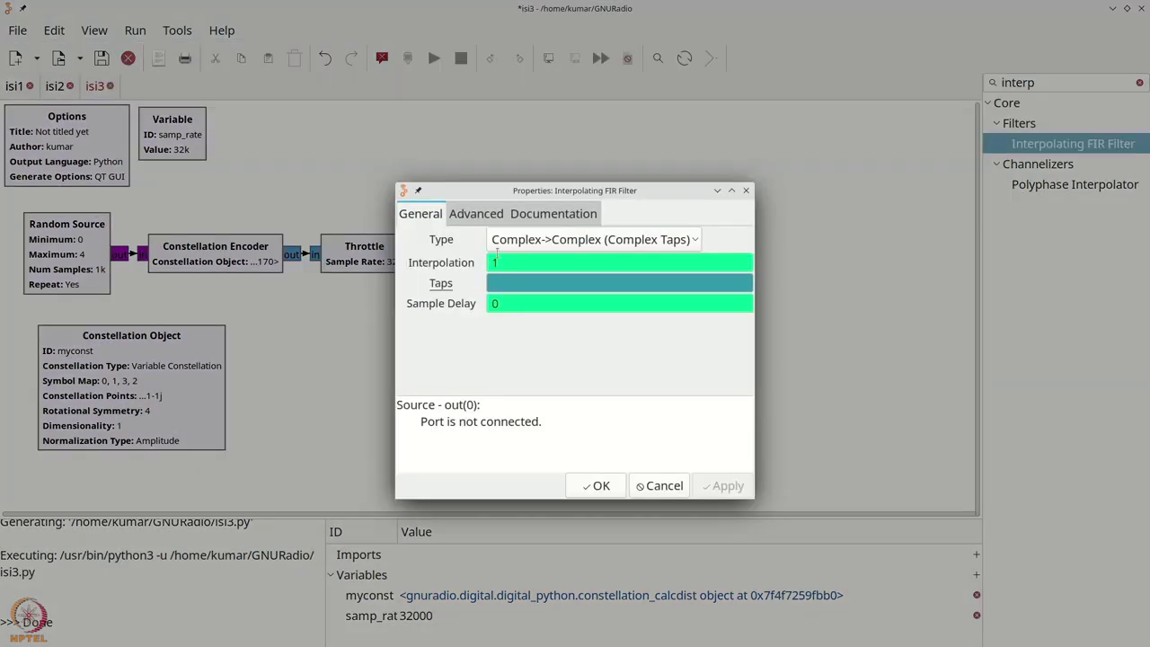
text(2)
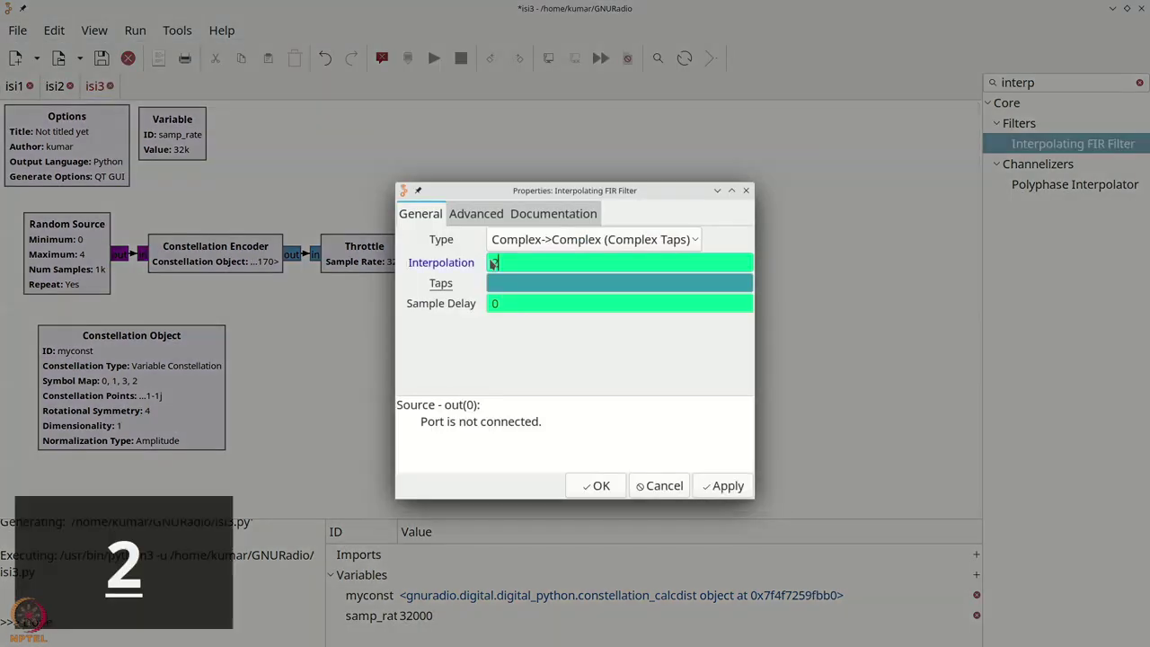
click(561, 281)
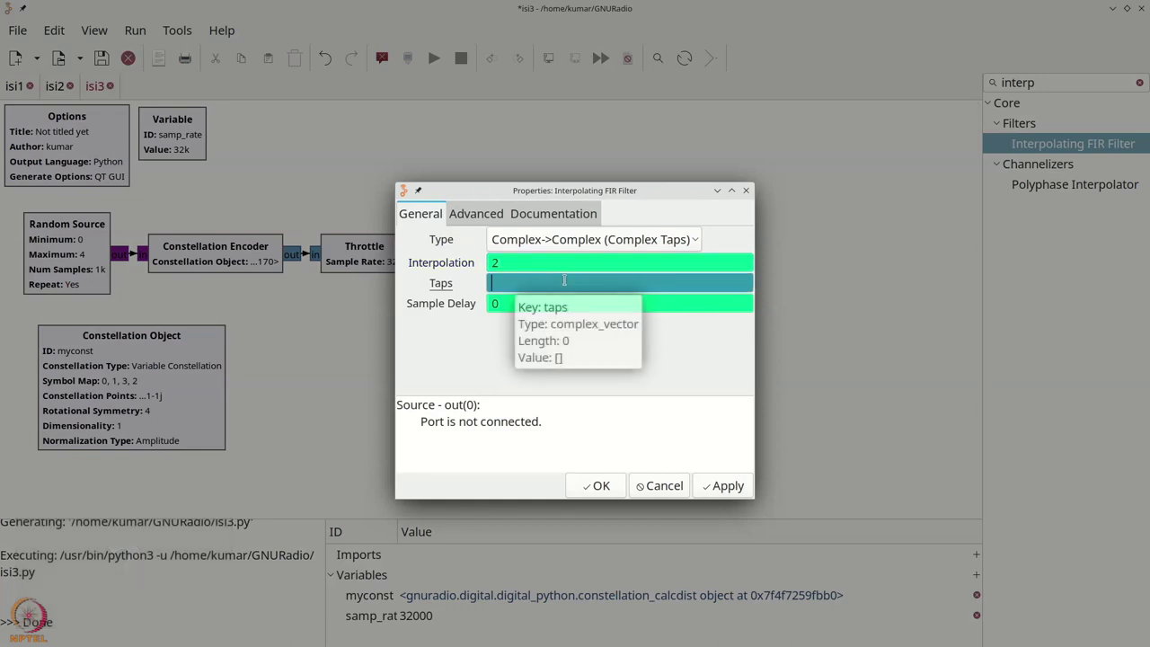
text([0, )
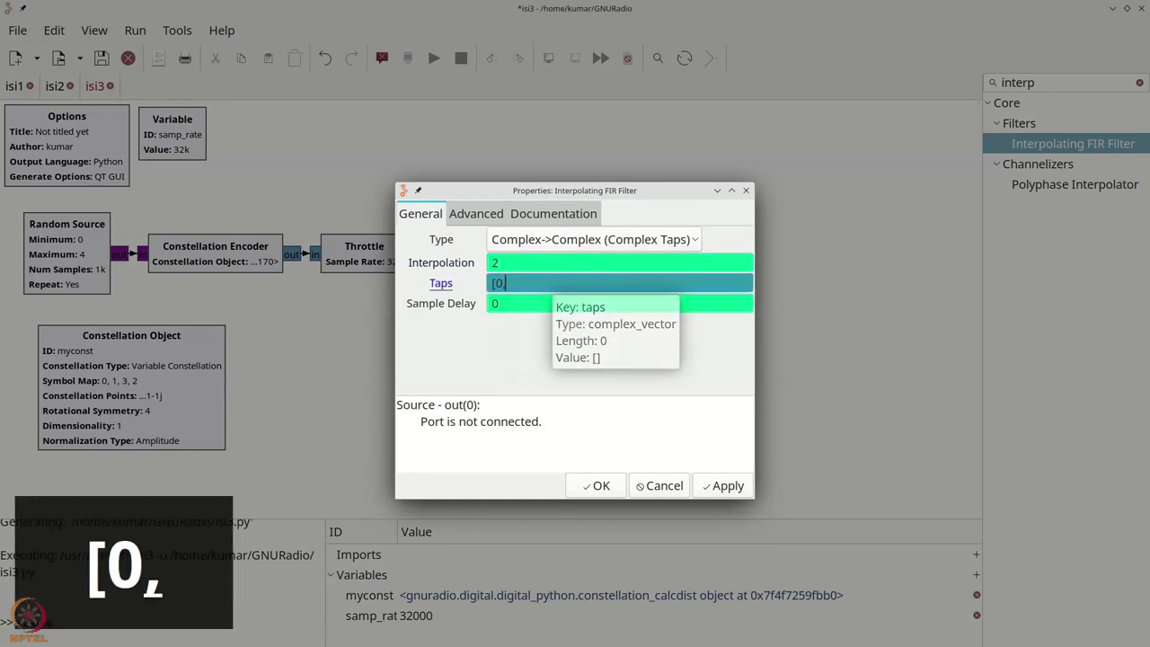
text(1, )
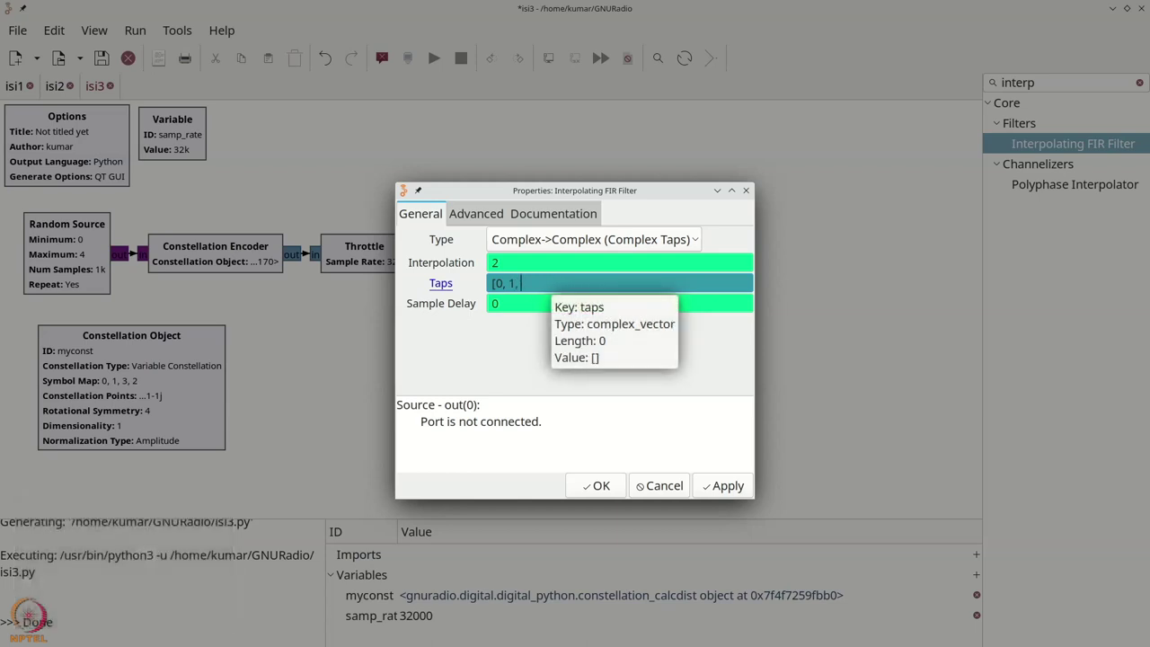
text(1/2, -1/2])
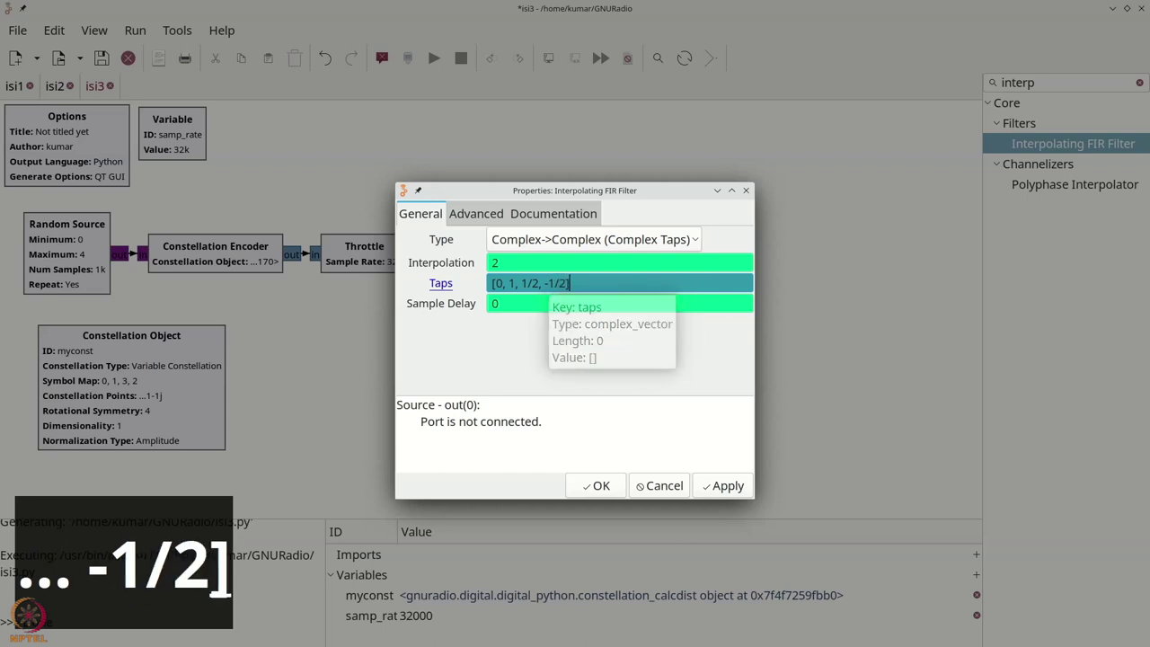
click(601, 486)
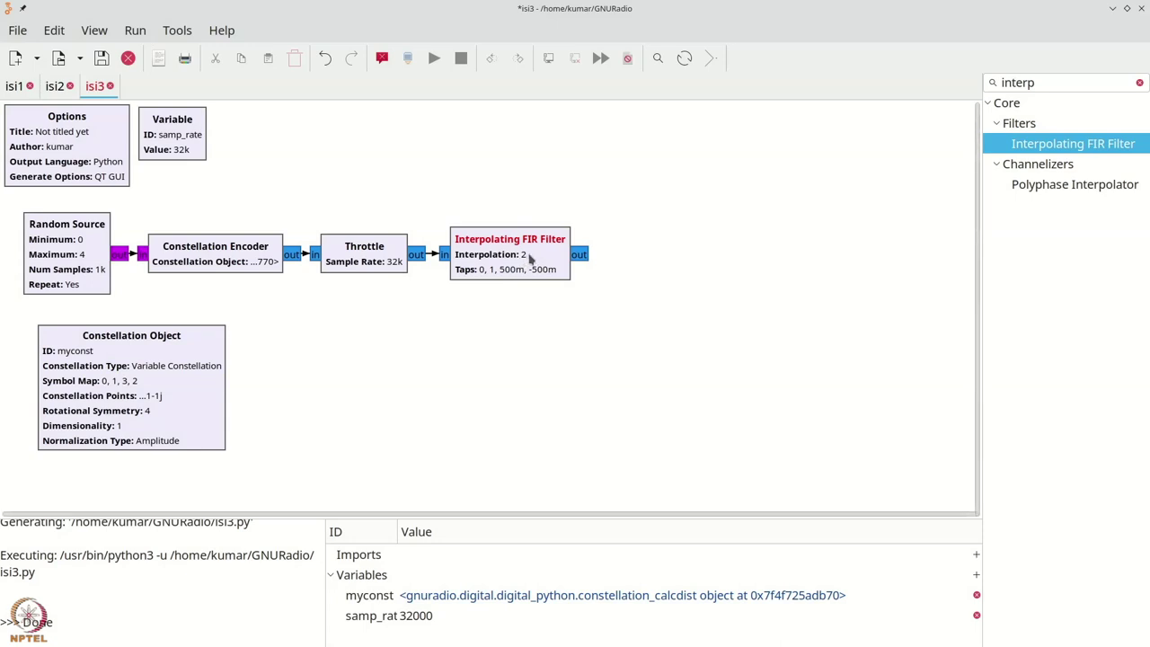
- Add a QT GUI Time Sink after the Interpolating FIR Filter and connect the filter's output to it
key(ctrl+f)
text(t)
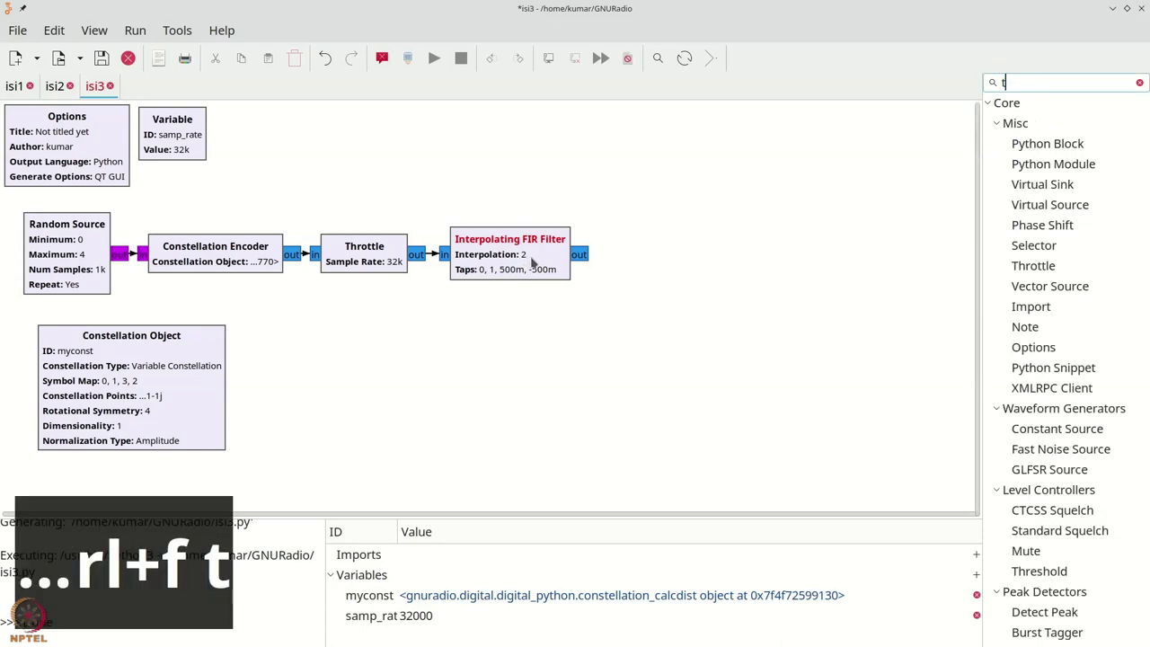
text(ime)
drag(1070, 306, 645, 241)
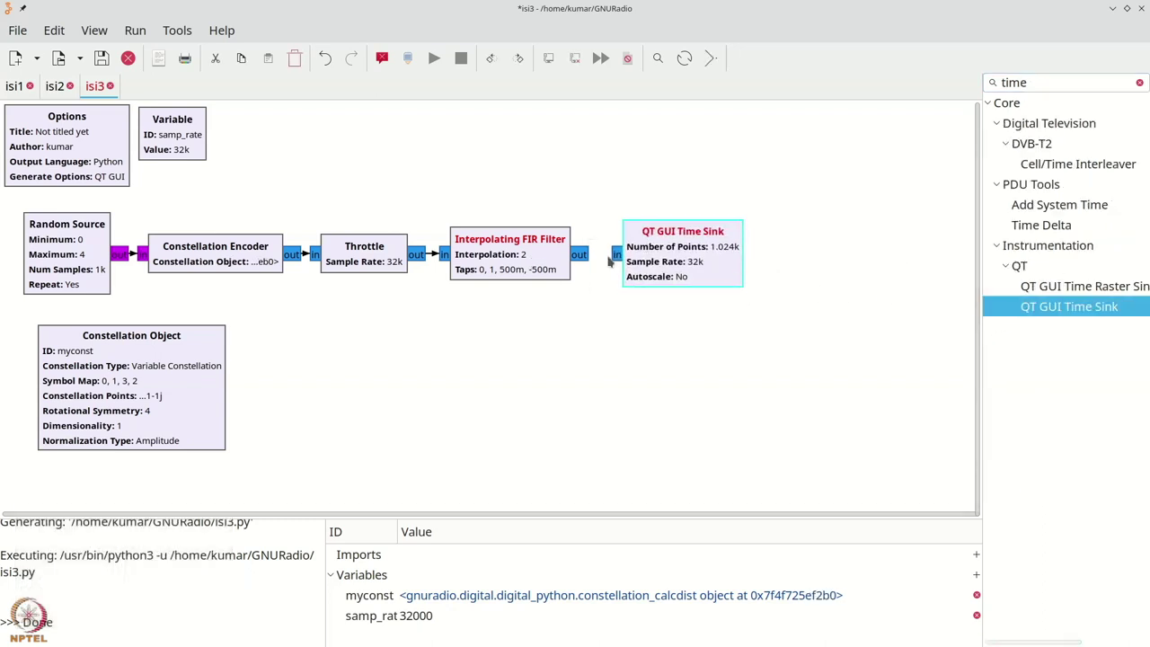
click(584, 256)
- Set the Interpolating FIR Filter's interpolation to 20 and run the flowgraph
double_click(545, 263)
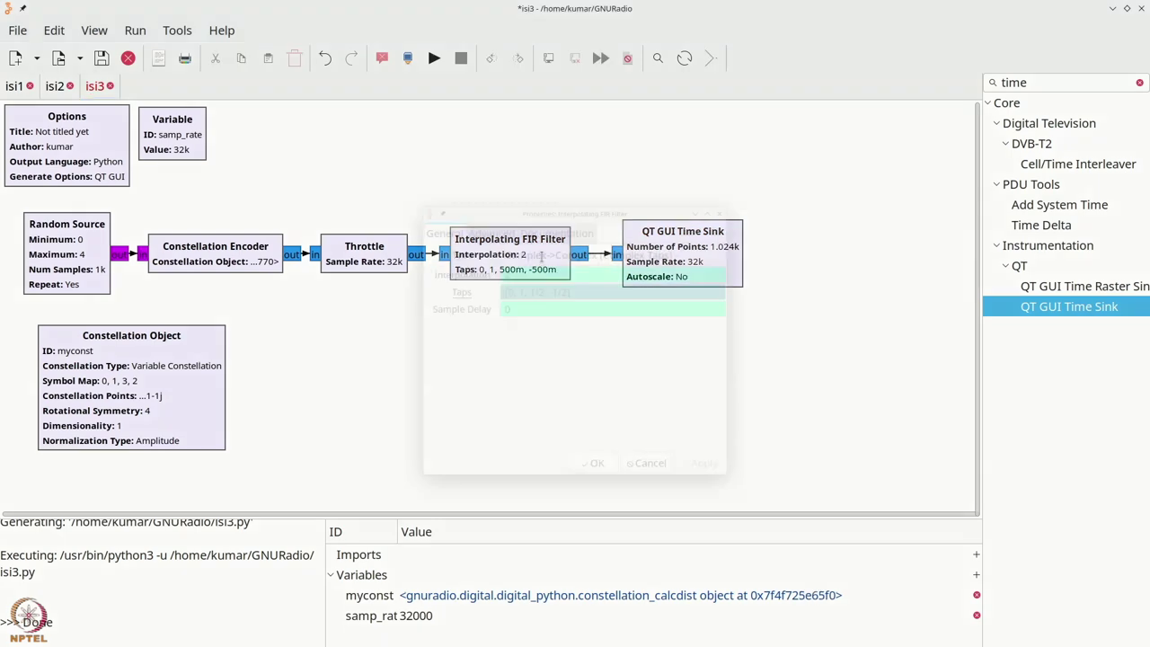
text(0)
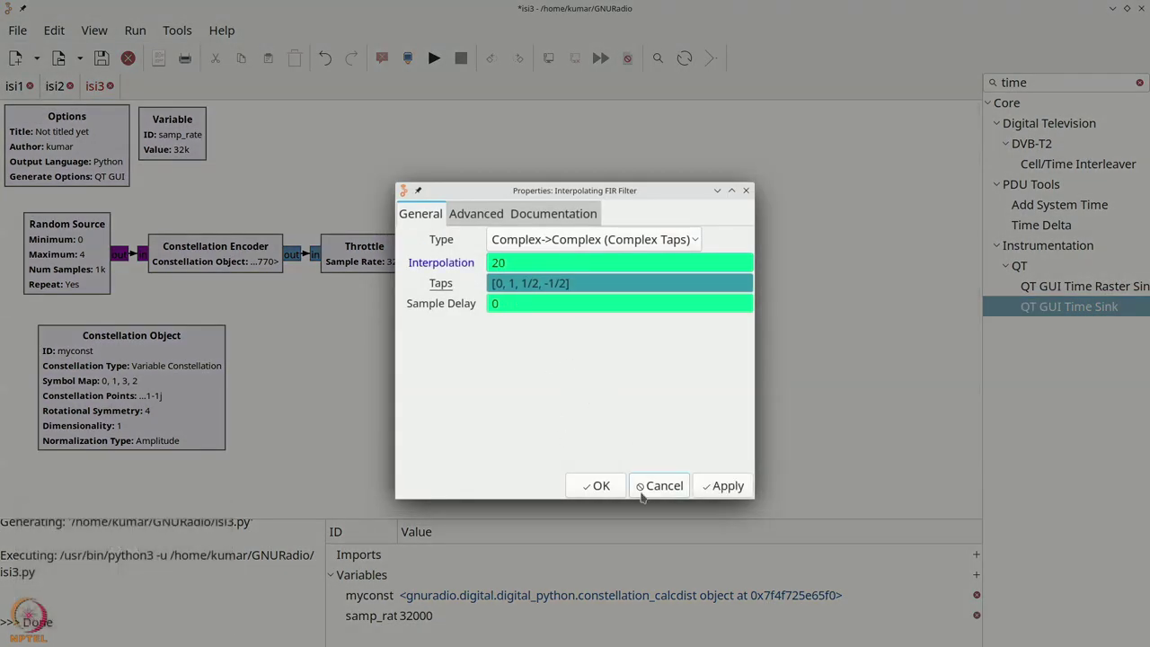
click(601, 486)
click(434, 57)
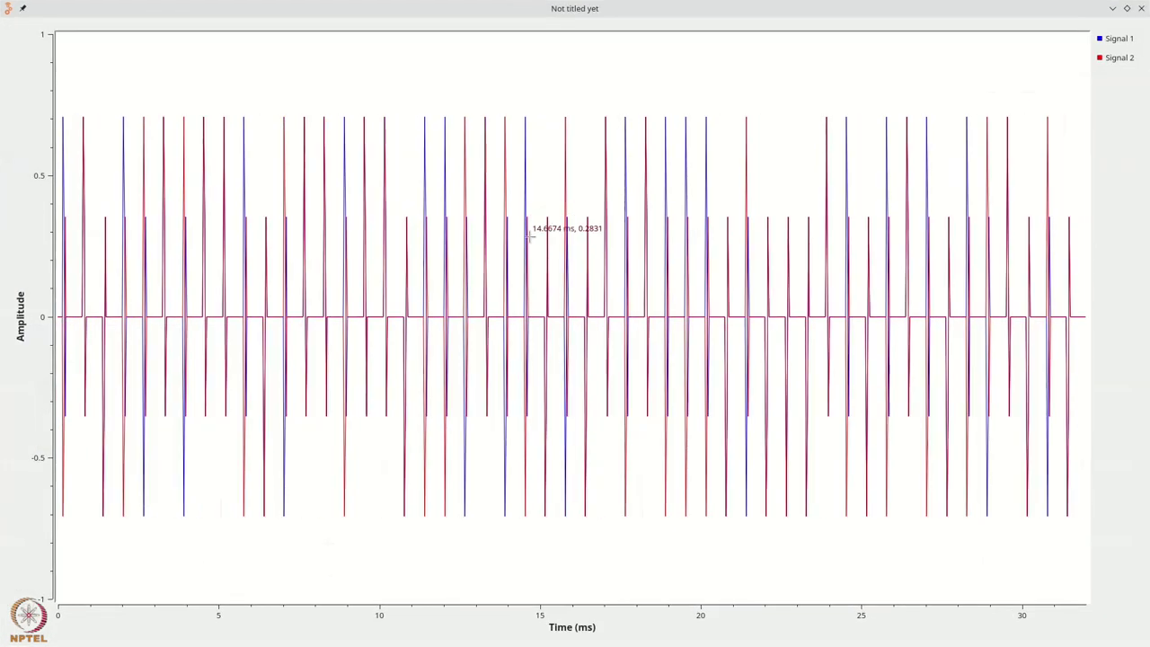
- Freeze the running time plot and display its signals as a stem plot on a linear time axis
right_click(599, 141)
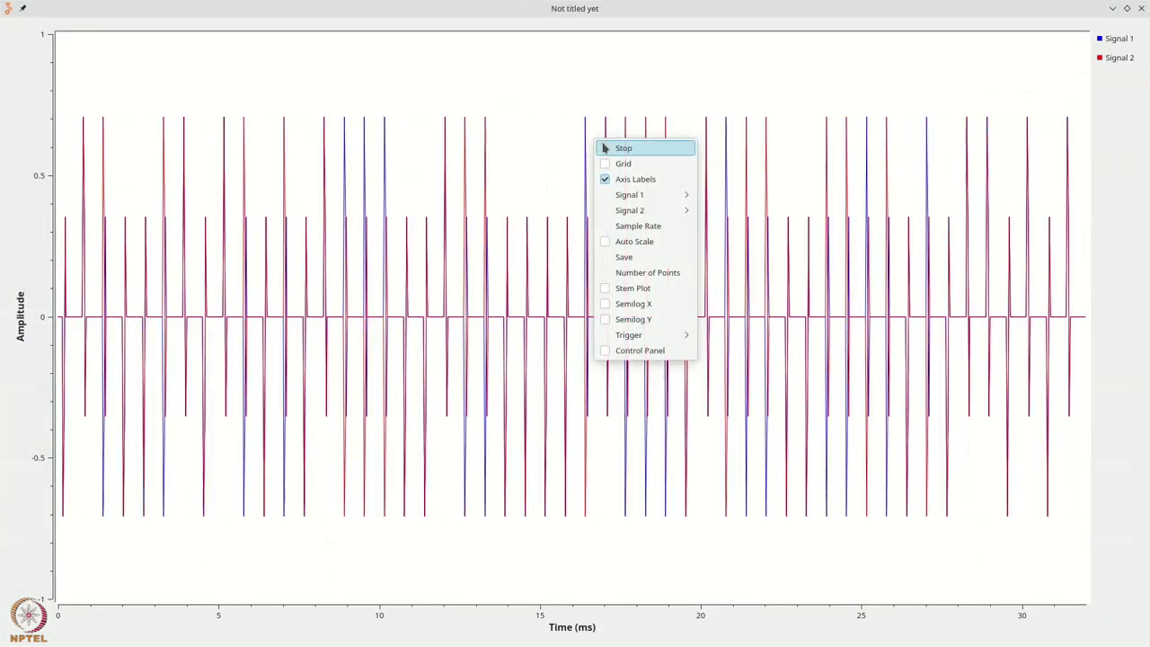
click(603, 131)
right_click(600, 138)
click(624, 303)
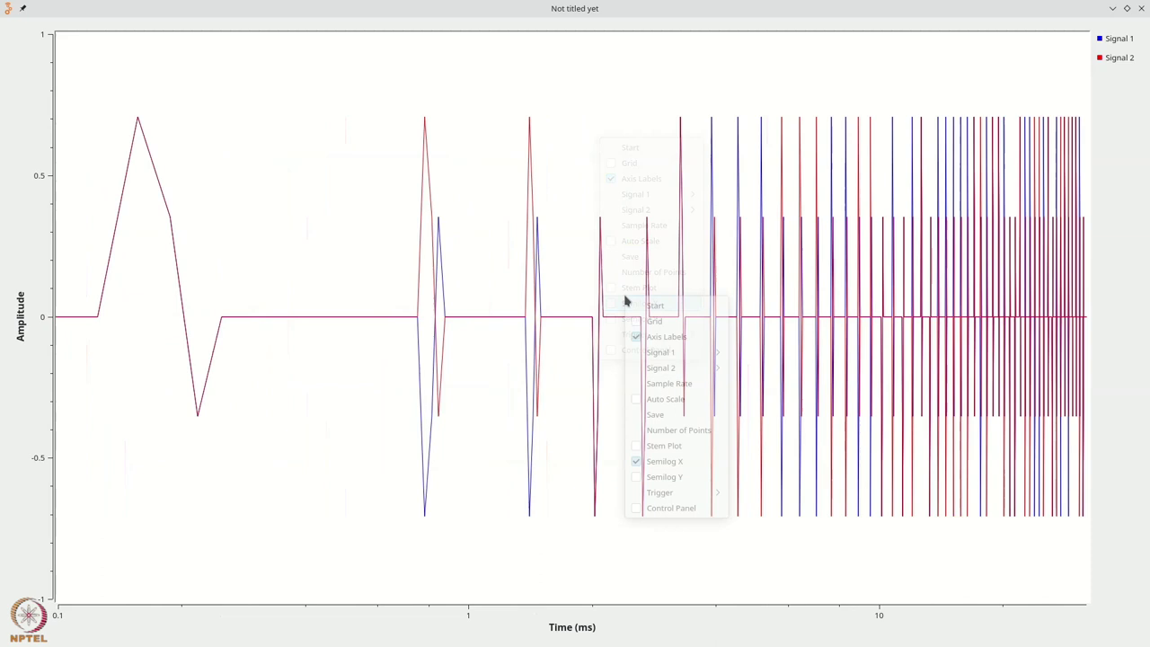
right_click(651, 280)
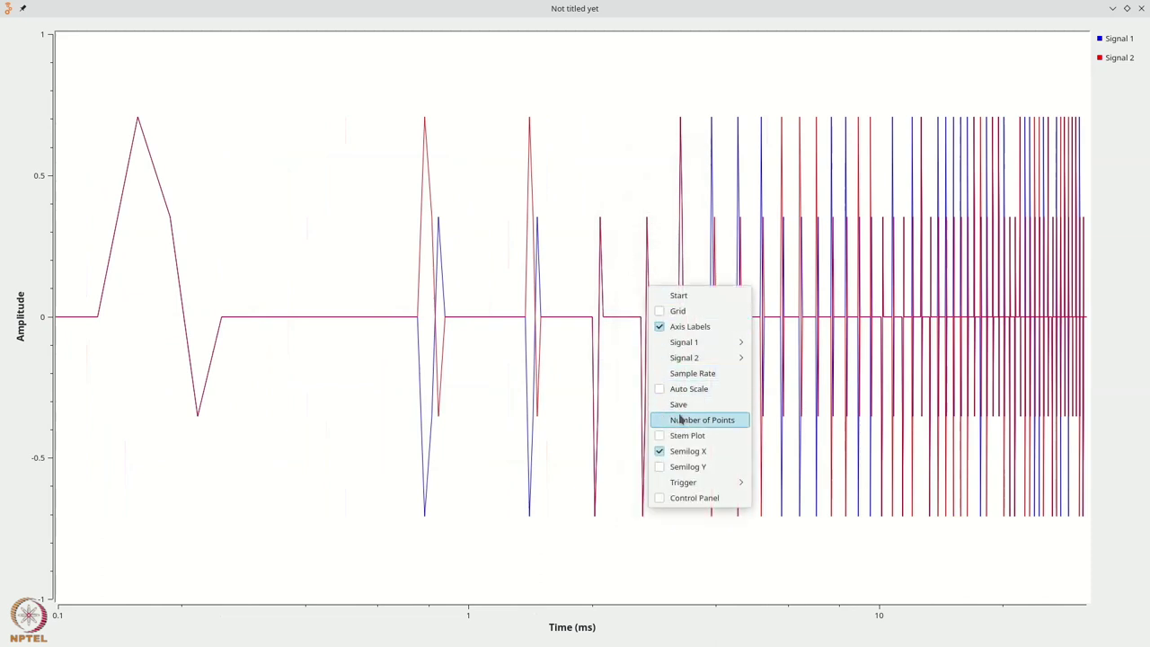
click(688, 450)
right_click(662, 359)
click(683, 507)
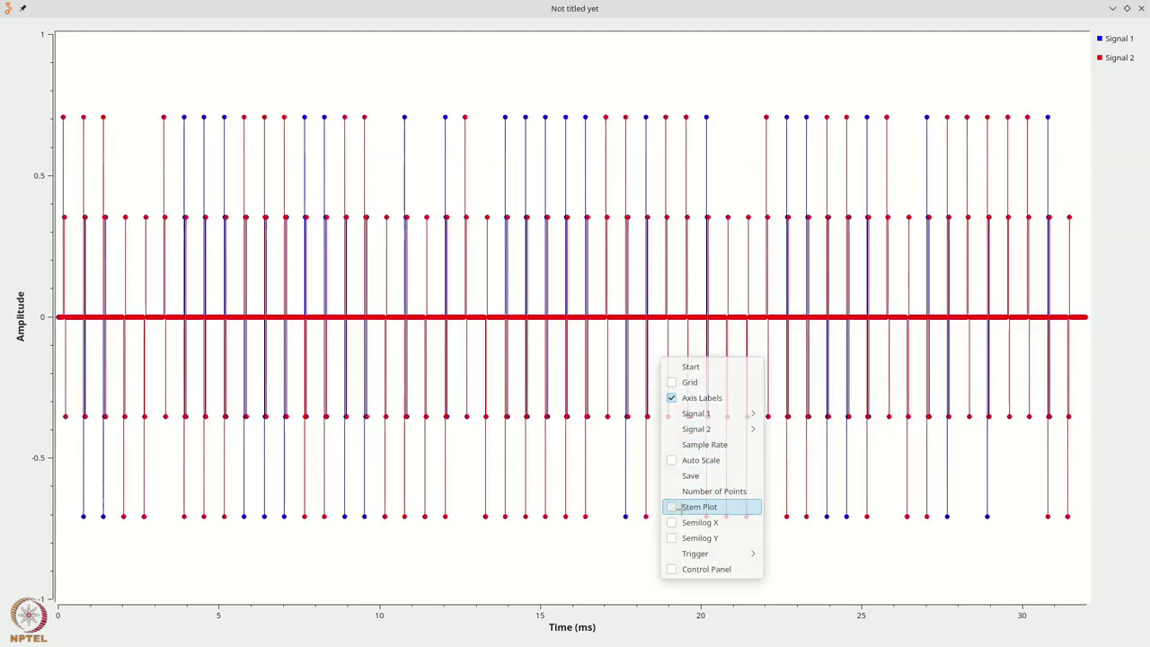
- Examine Signal 1 alone between about 13 and 19.4 ms with Signal 2 hidden, and close the plot window
drag(471, 93, 680, 538)
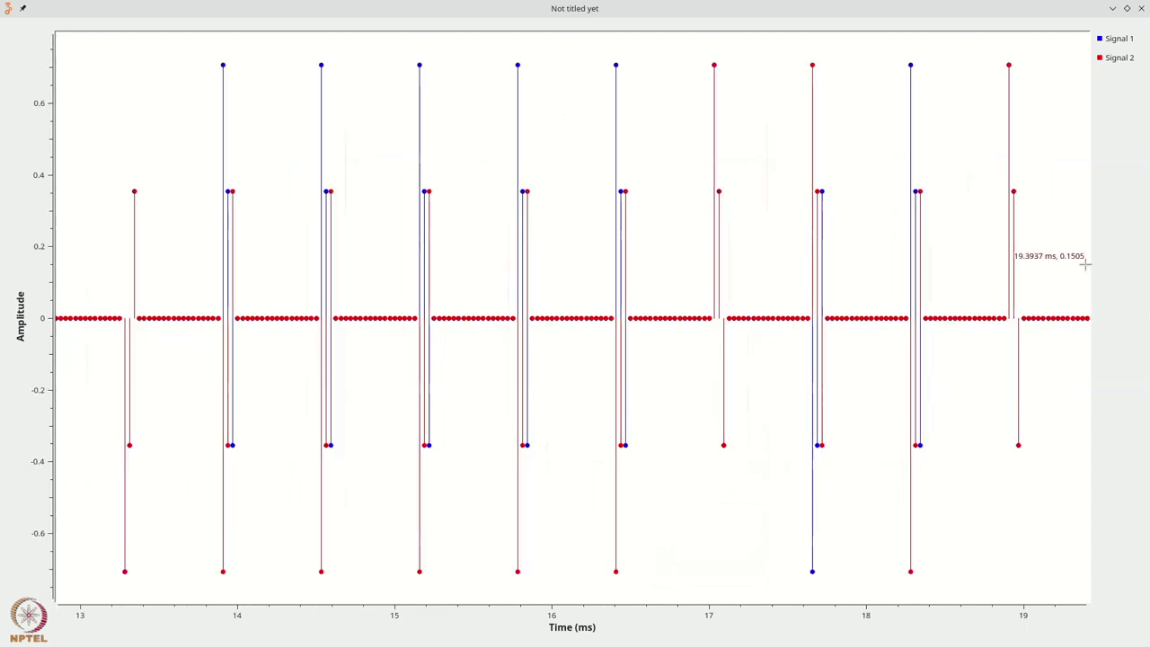
click(1123, 58)
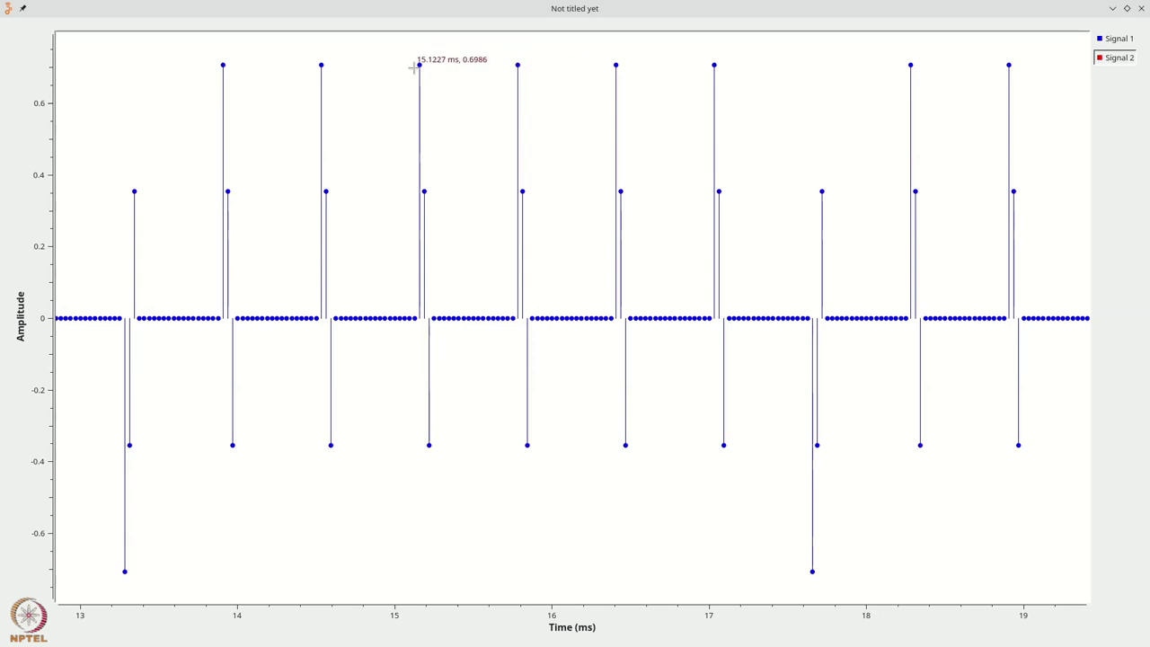
click(1141, 8)
- Set the Interpolating FIR Filter's interpolation to 2 and delete the QT GUI Time Sink
double_click(523, 258)
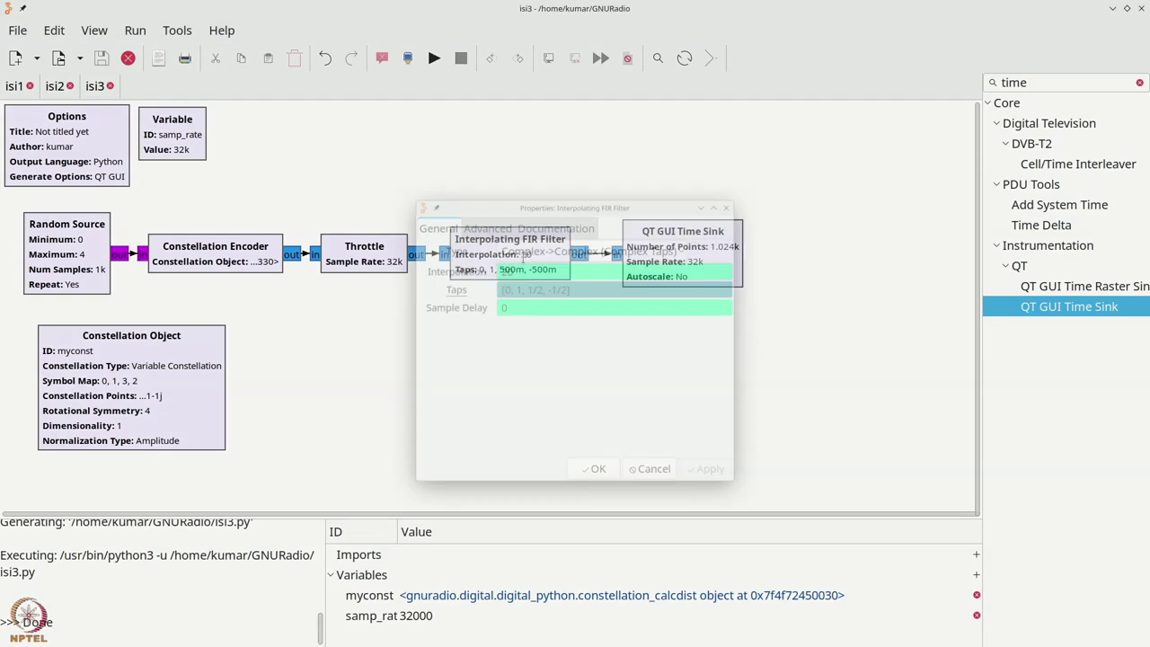
text(2)
click(597, 485)
click(629, 258)
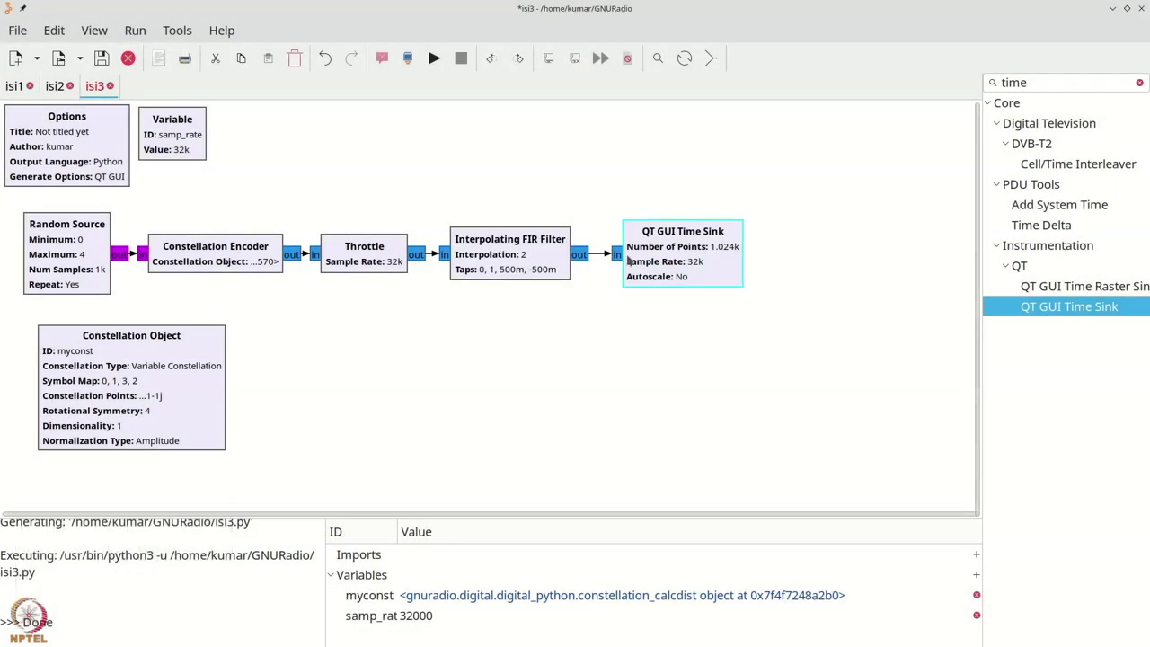
key(Delete)
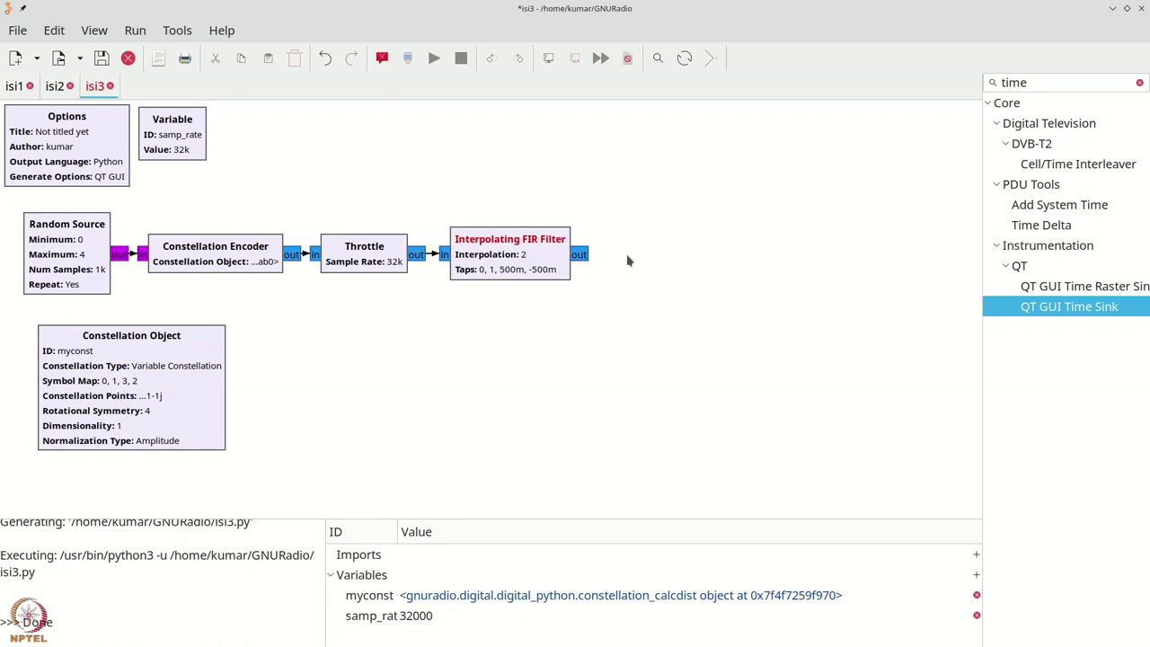
- Add a QT GUI Range block beside the samp_rate variable
key(ctrl+f)
key(BackSpace)
text(rang)
drag(1018, 166, 253, 137)
- Set the QT GUI Range's default value to 0, its stop to 3 and its step to 0.01
double_click(253, 136)
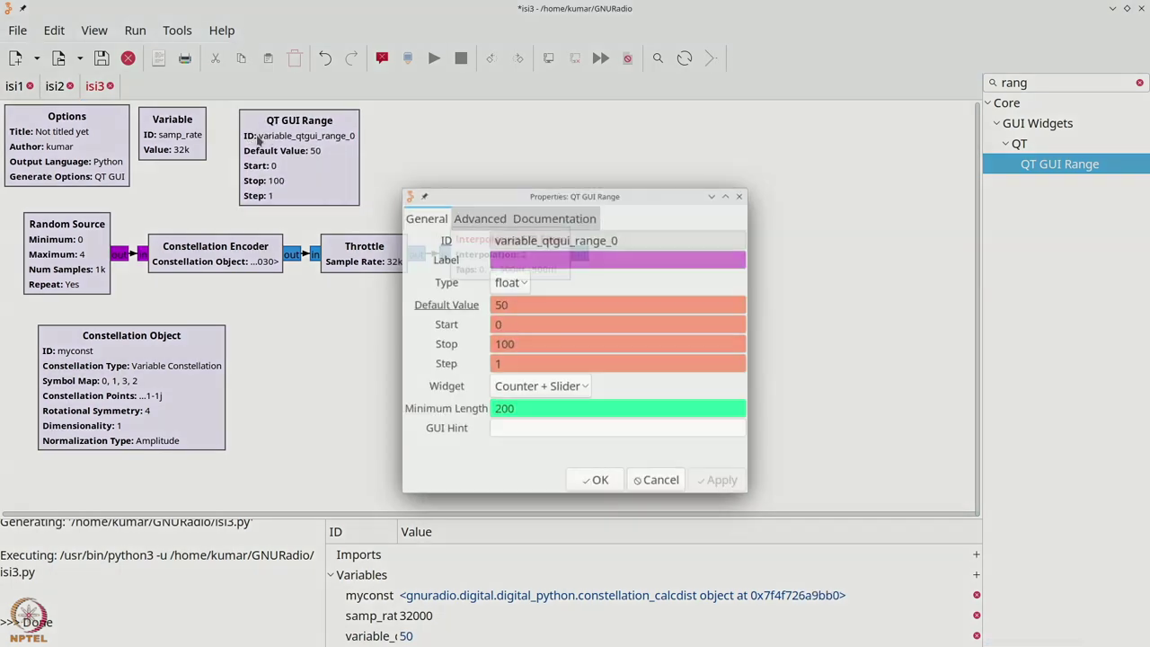
text(0)
drag(513, 344, 443, 335)
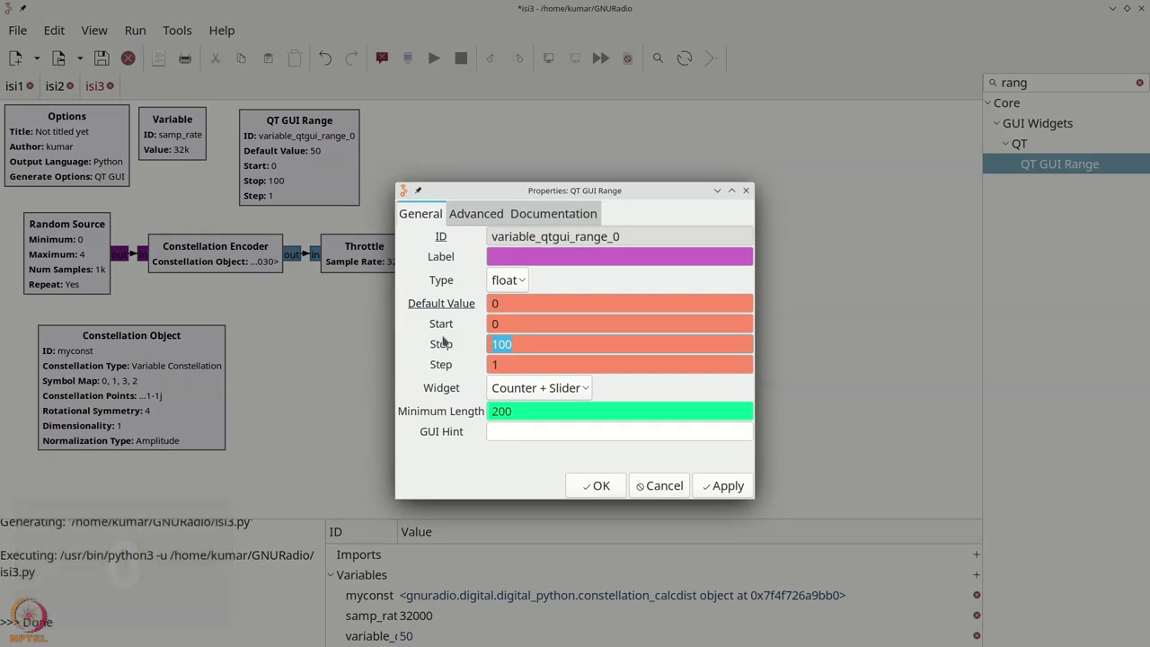
text(3)
double_click(494, 366)
text(0)
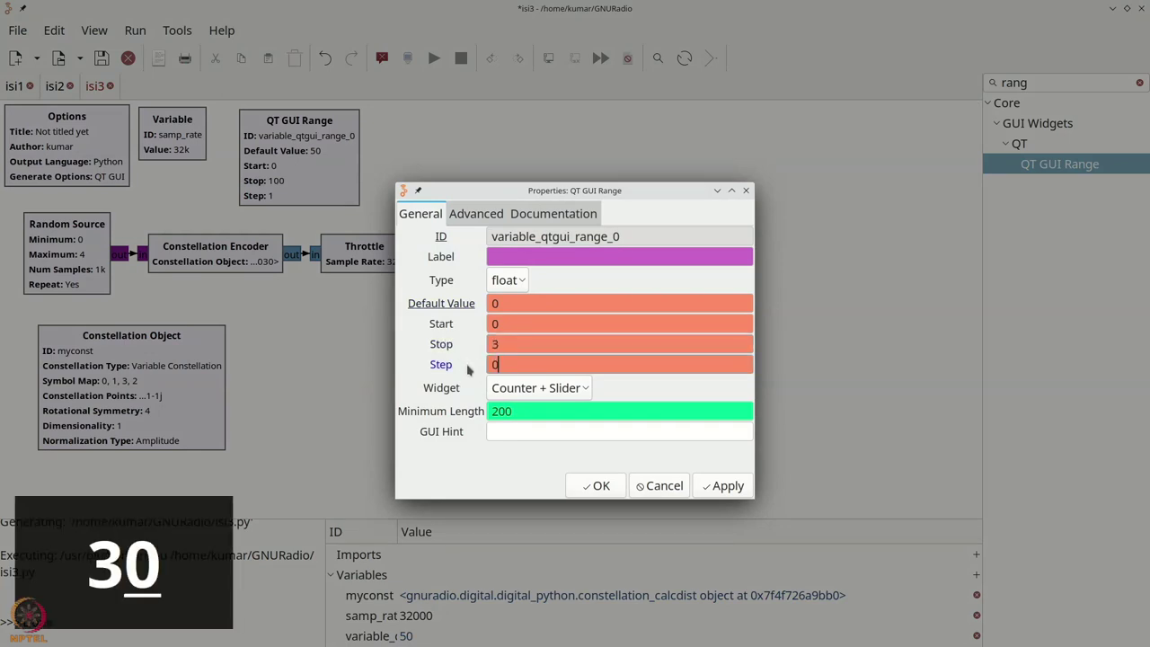
text(.01)
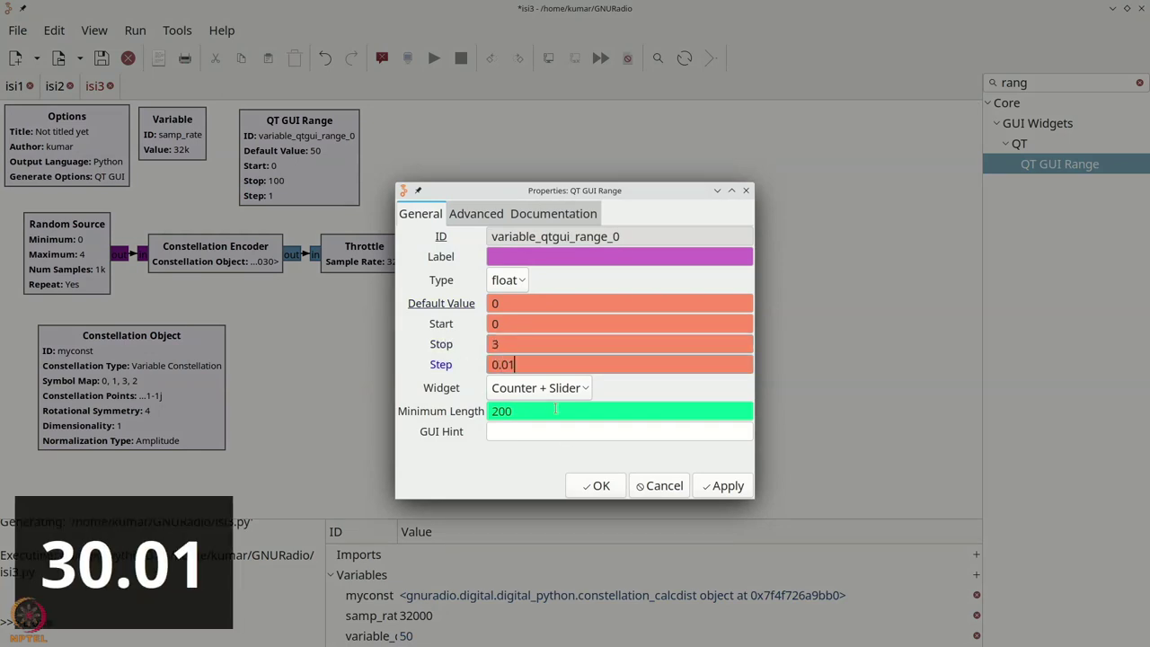
click(596, 486)
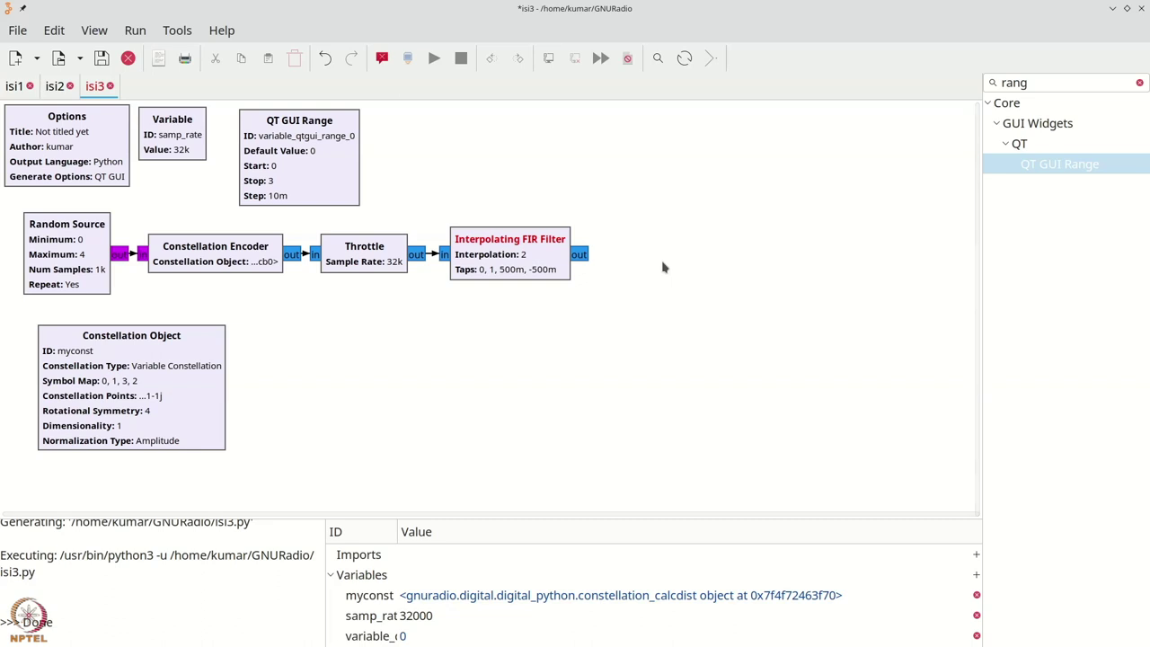
- Add a Noise Source below the Interpolating FIR Filter and set its amplitude to noisestd
key(ctrl+f)
text(nois)
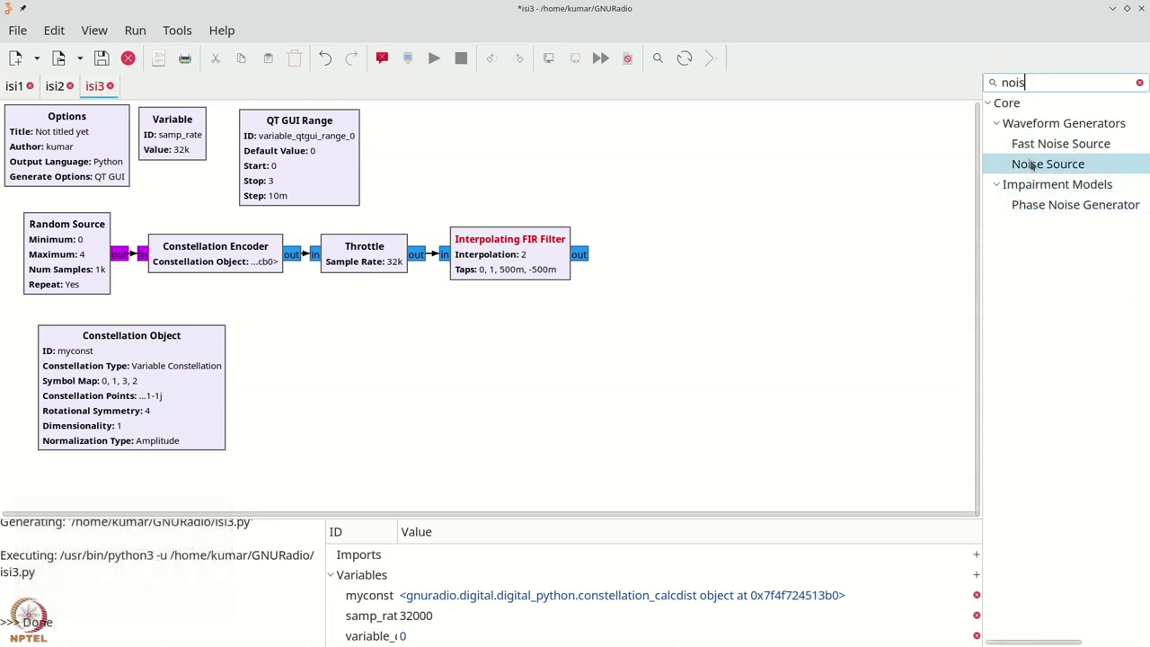
drag(1029, 165, 508, 306)
double_click(507, 308)
double_click(494, 284)
text(nois)
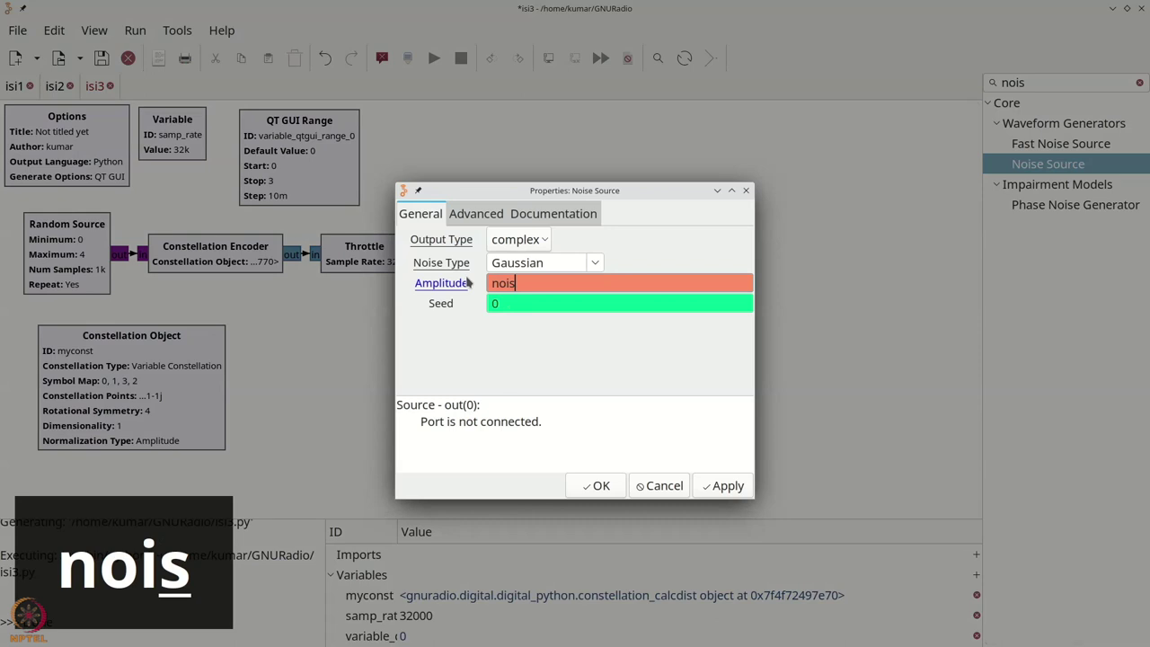
text(estd)
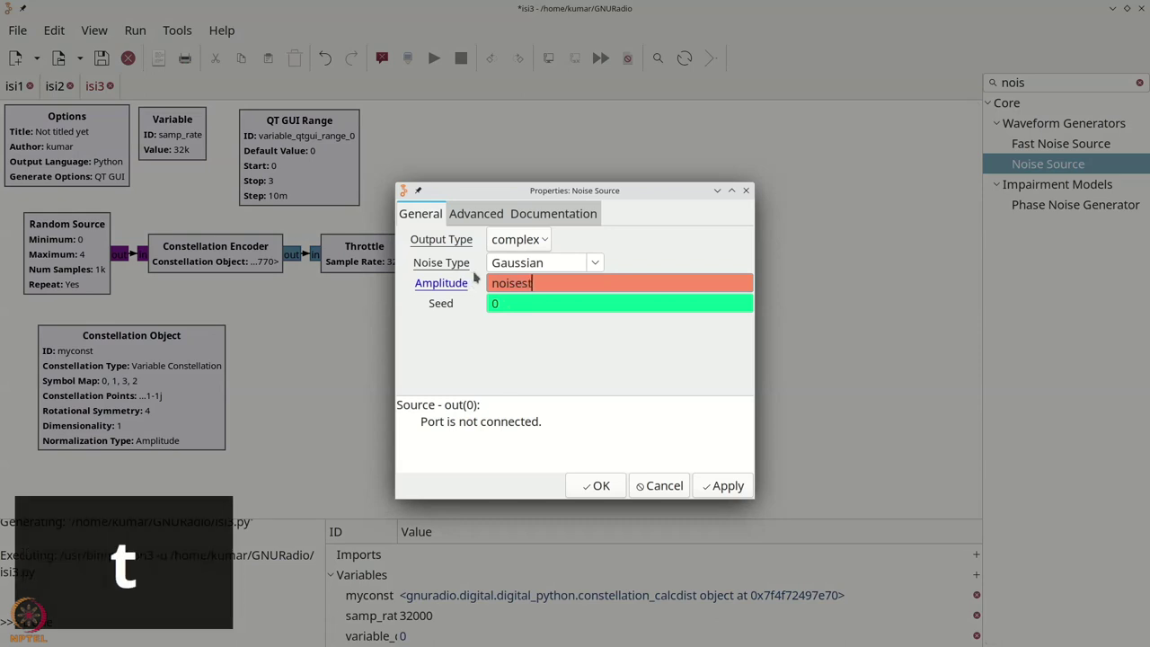
click(605, 485)
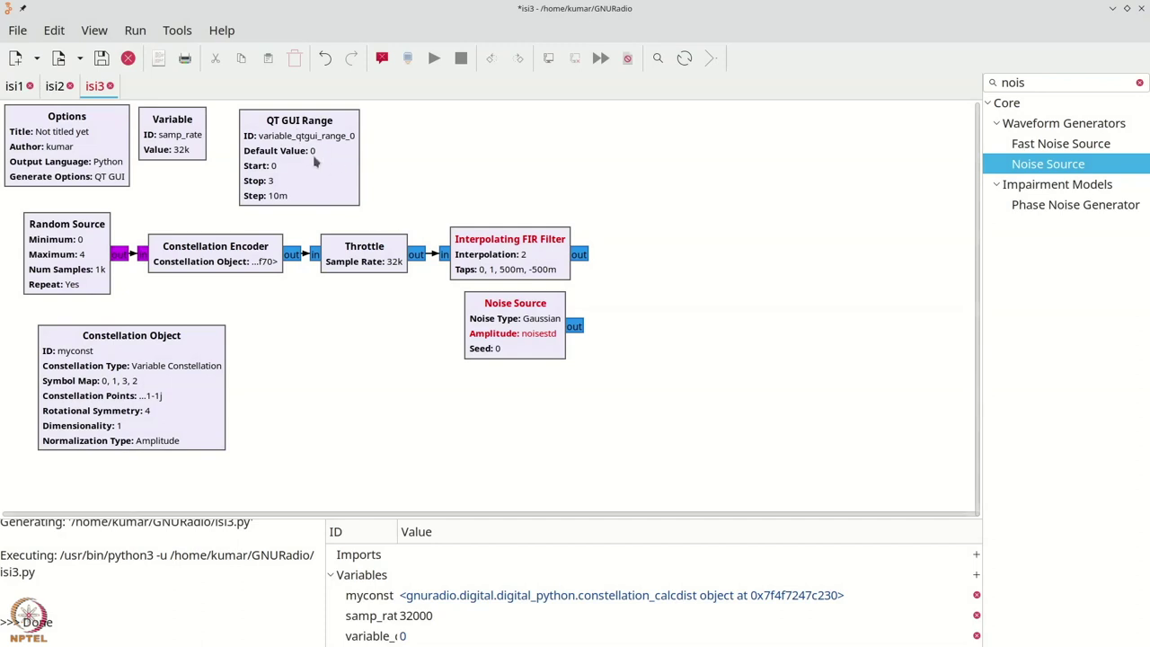
- Set the QT GUI Range block's ID to noisestd
double_click(314, 161)
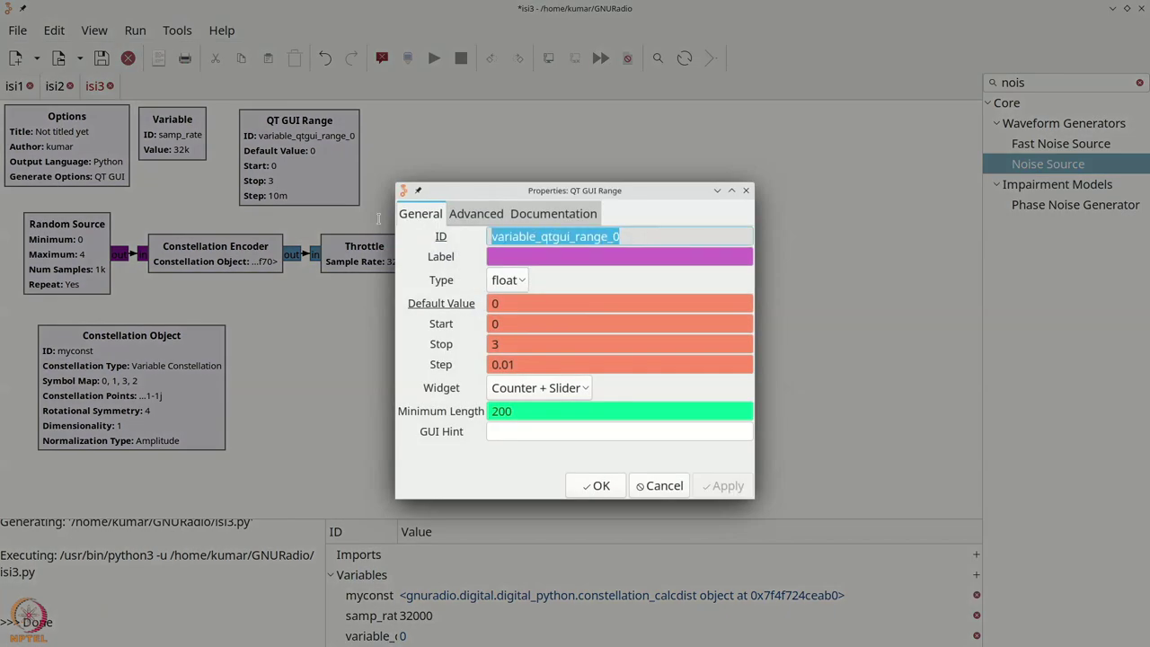
text(noise)
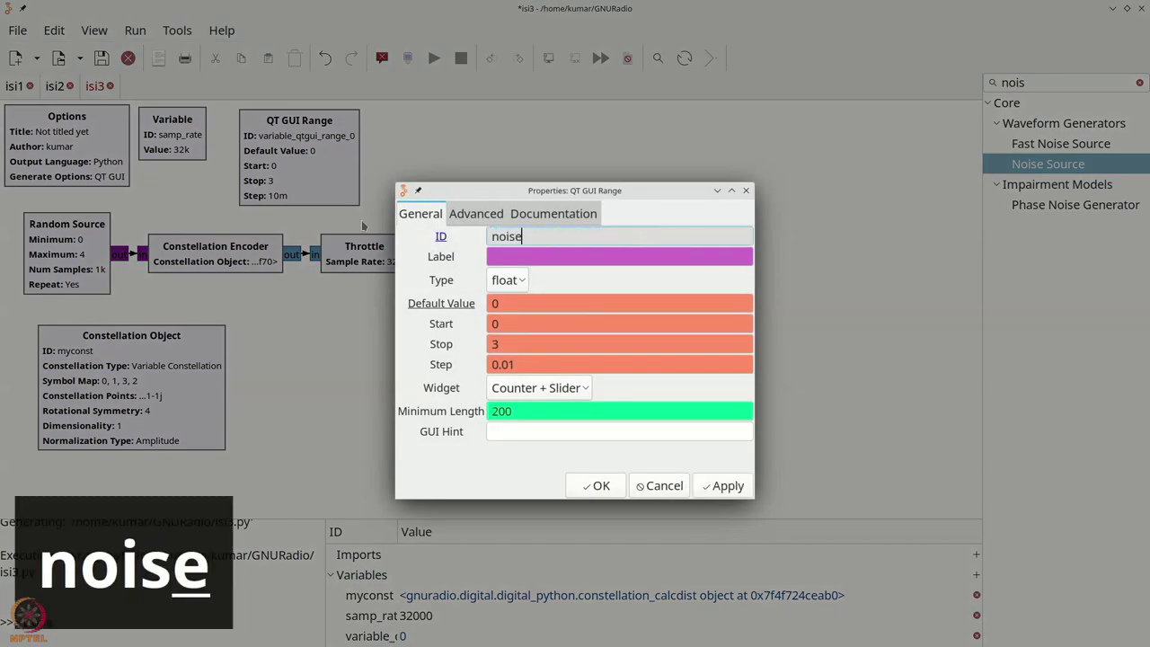
text(std)
click(611, 486)
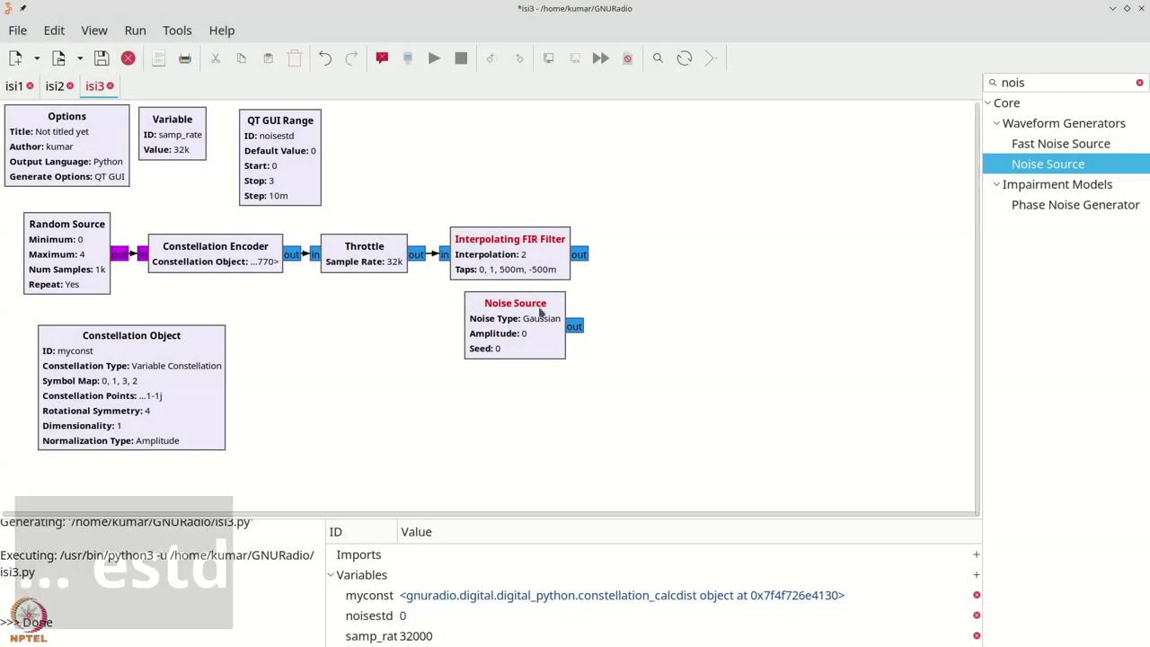
- Place an Add block after the Interpolating FIR Filter and connect the filter and Noise Source outputs to its two inputs
key(ctrl+f)
text(add)
drag(1022, 164, 629, 292)
click(580, 256)
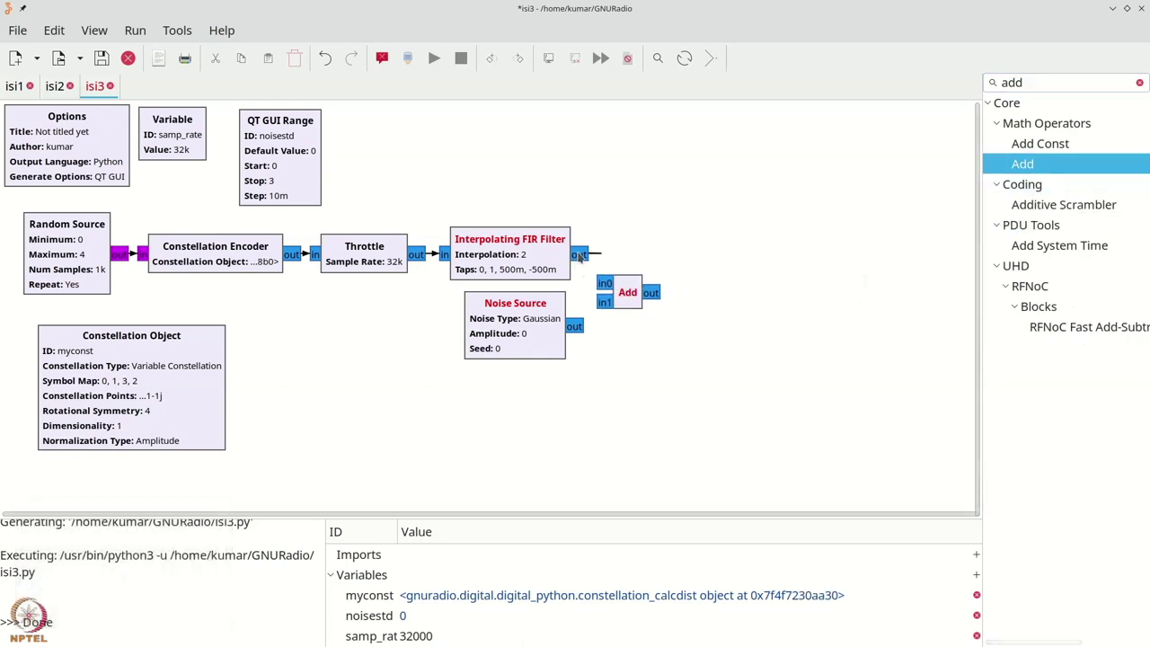
click(605, 284)
click(604, 303)
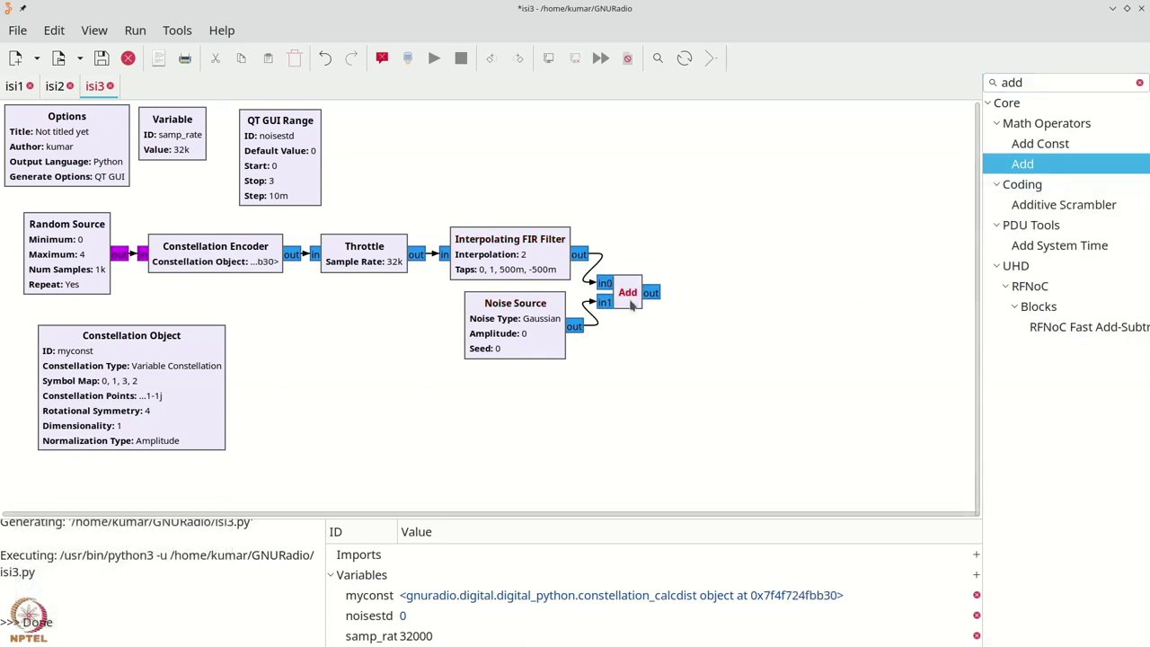
drag(628, 289, 633, 291)
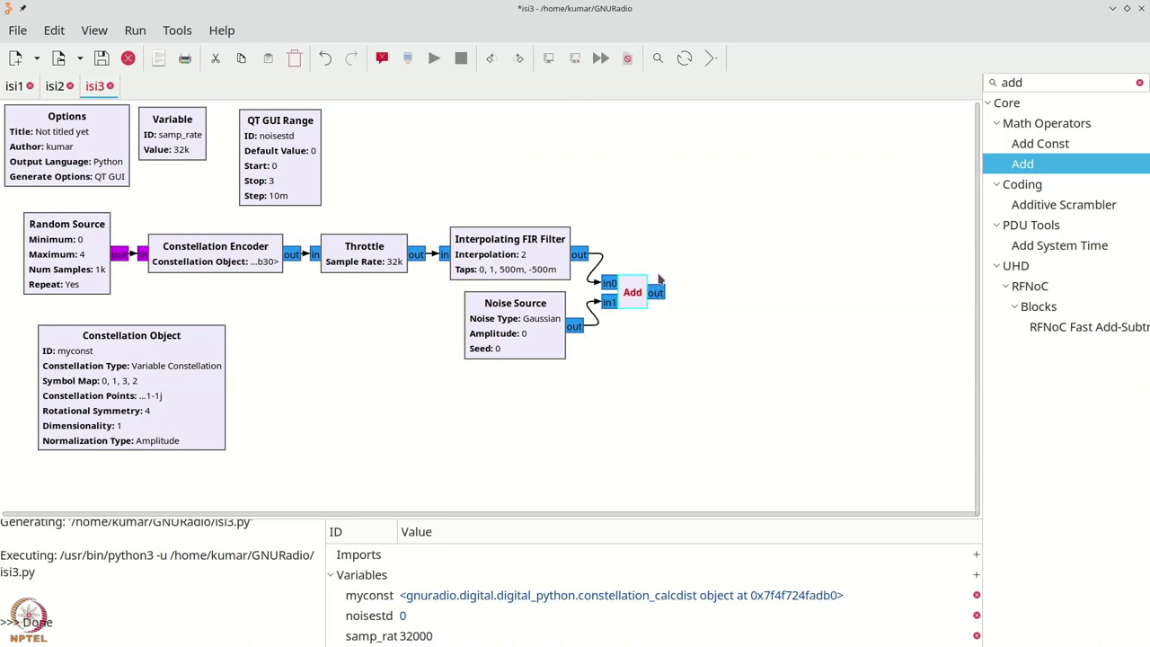
- Add a Virtual Sink fed by the Add block's output and set its stream ID to rxsig
key(ctrl+f)
text(virtu)
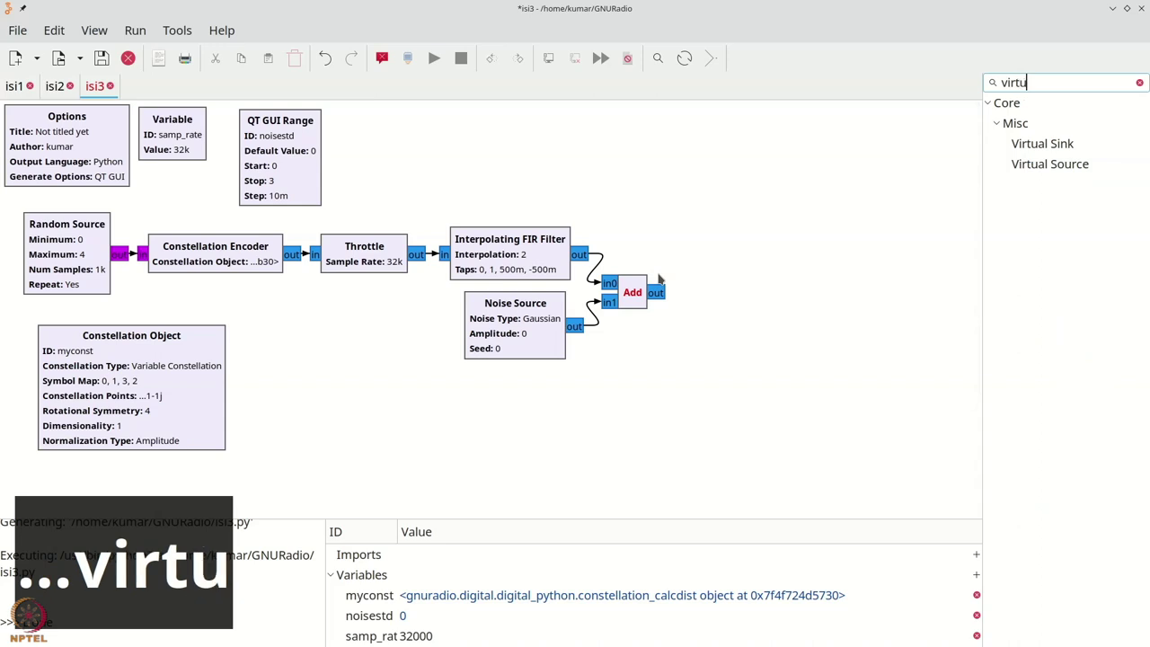
drag(1043, 143, 693, 293)
double_click(724, 297)
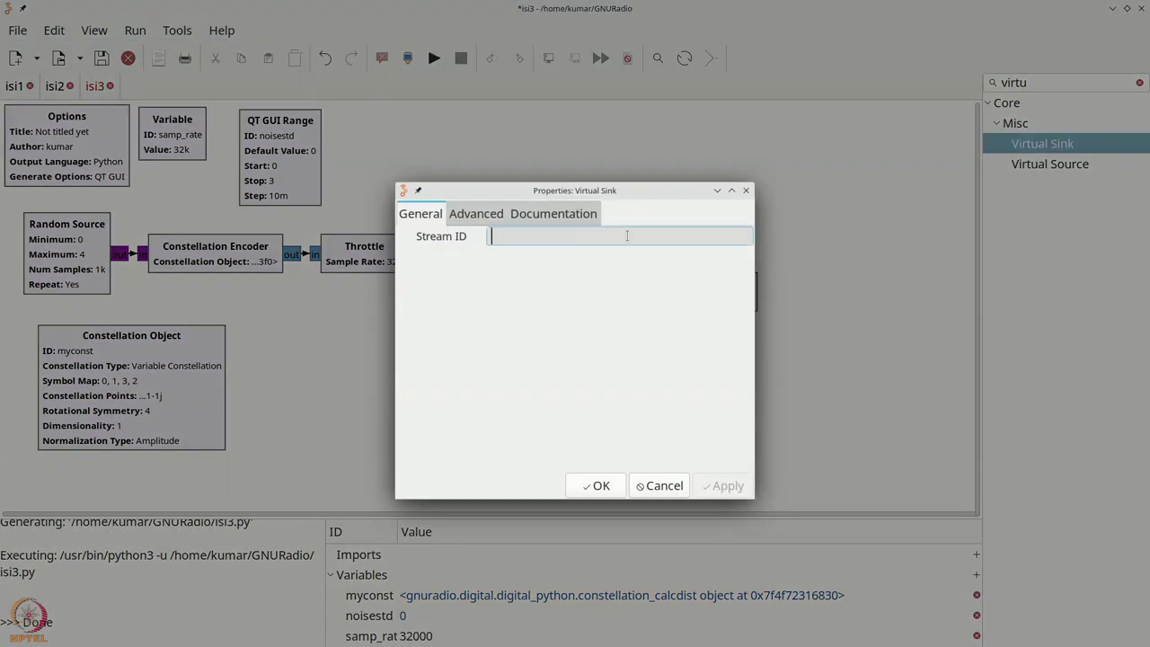
text(rxsig)
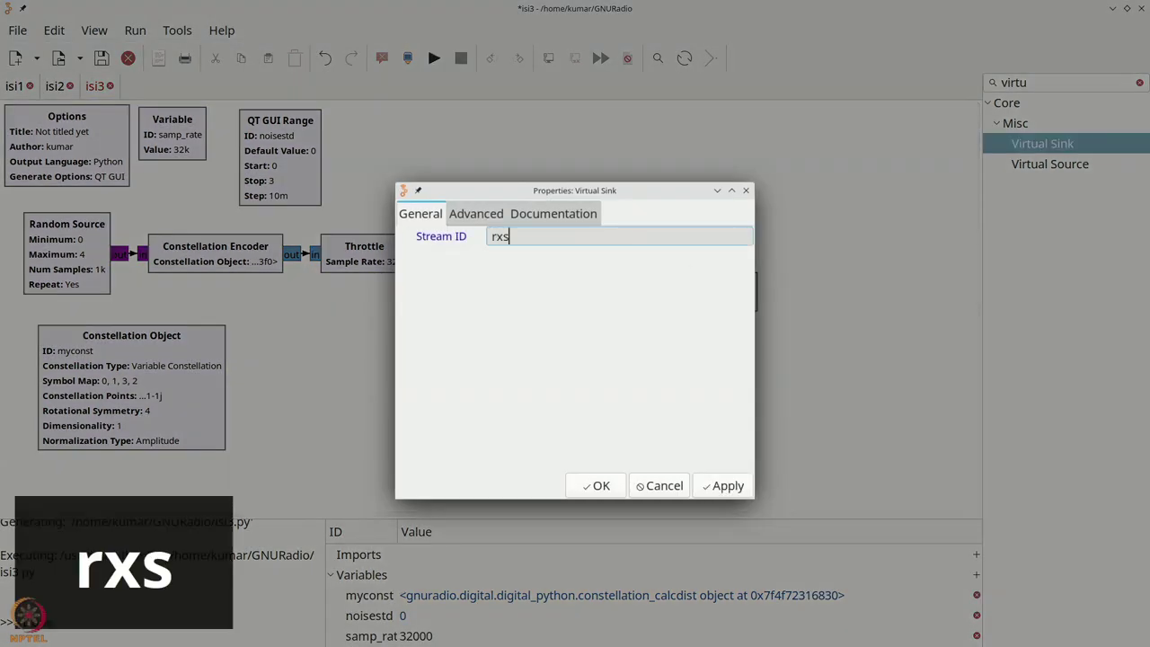
click(599, 485)
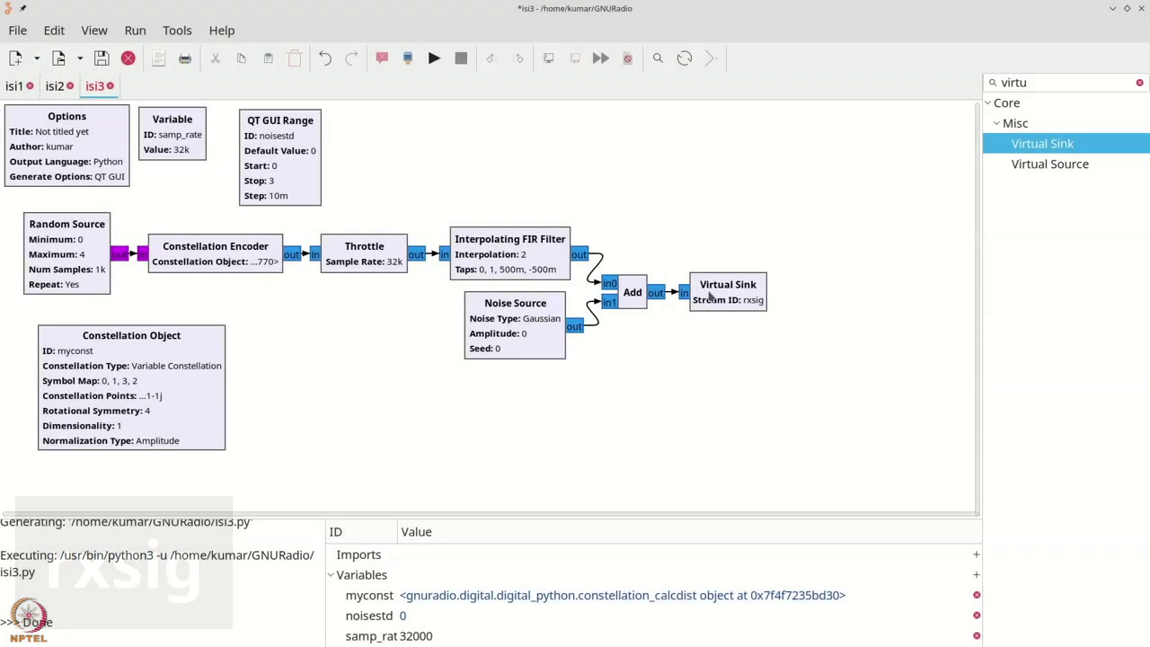
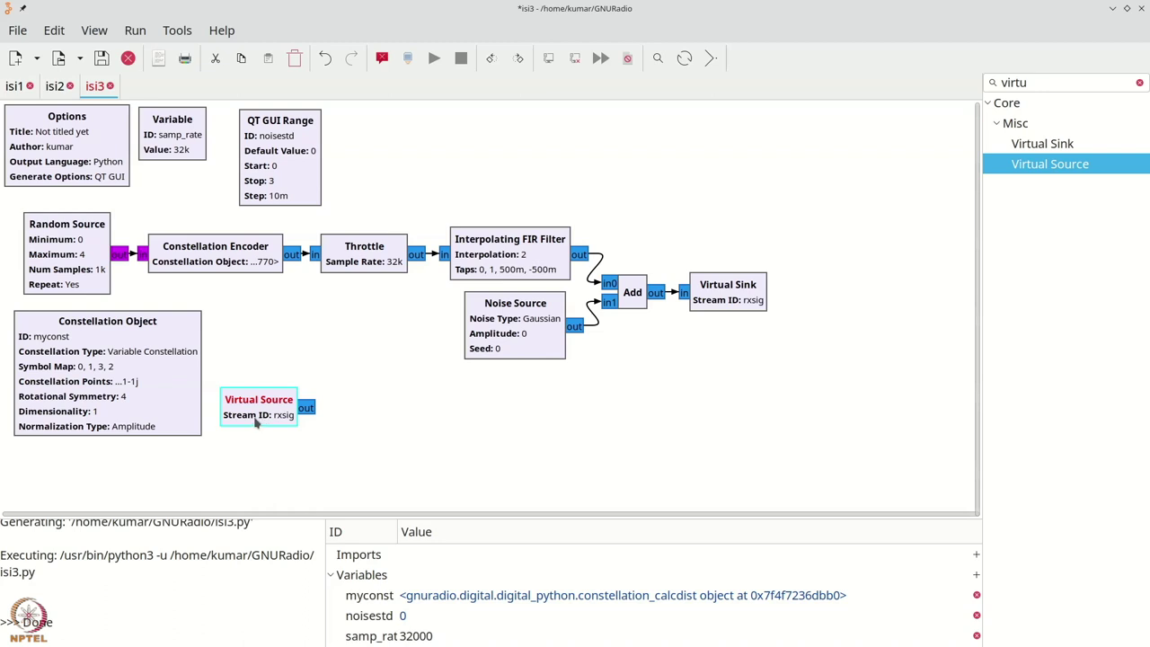
- Add a Decimating FIR Filter beside the Virtual Source with decimation 2 and taps [1, 0]
key(ctrl+f)
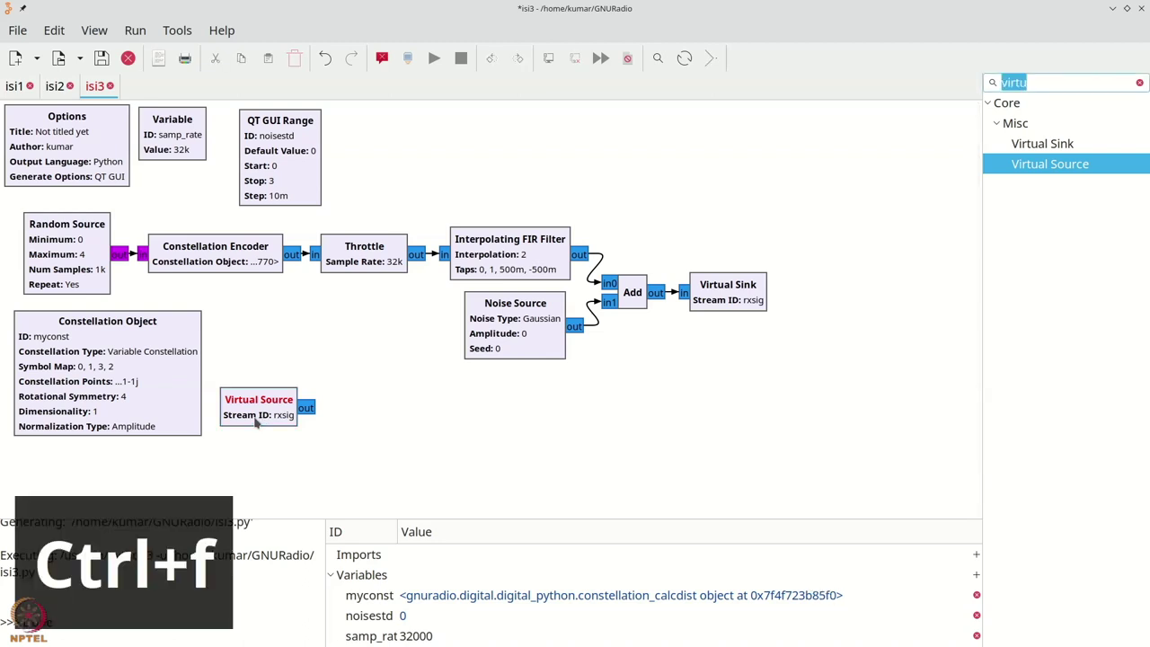
text(deci)
drag(1069, 224, 358, 412)
double_click(363, 414)
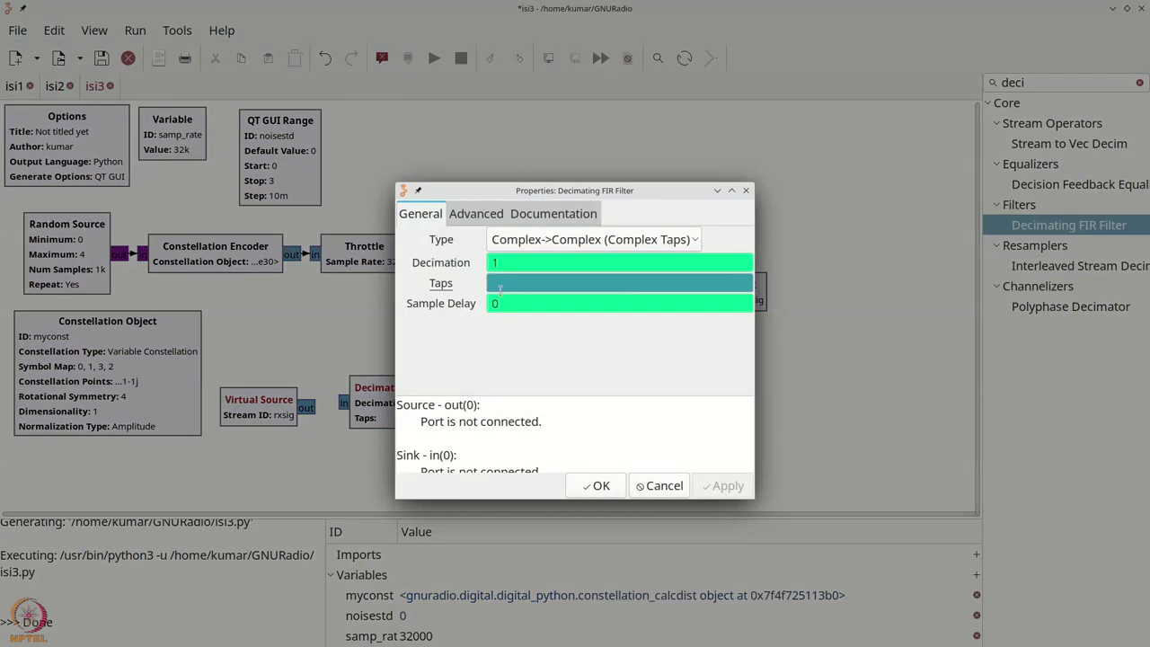
text(2)
click(512, 283)
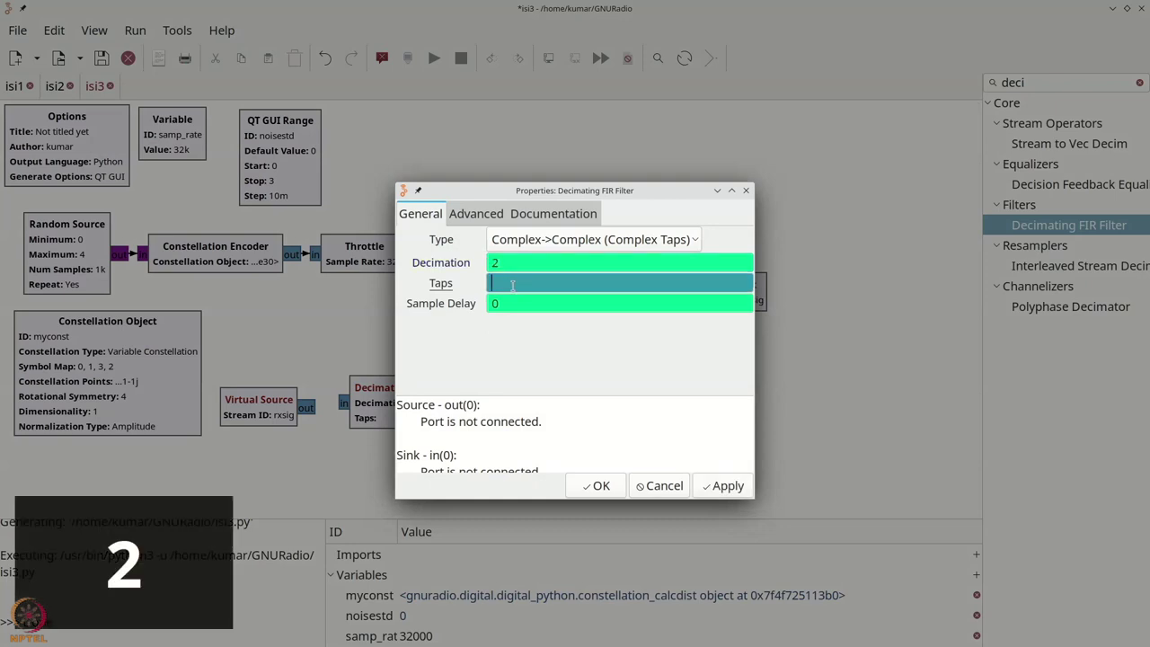
text([1, )
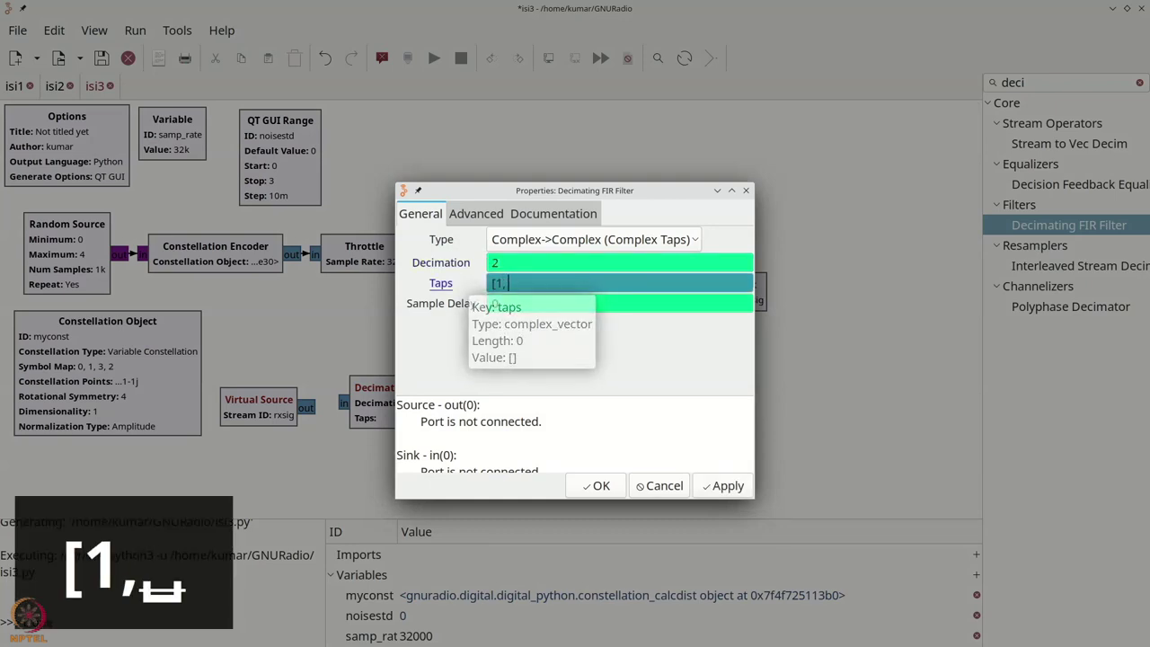
text(0])
click(598, 485)
- Duplicate the Decimating FIR Filter, place the copy directly below the original and set its taps to [0, 1]
click(425, 412)
key(ctrl+c)
key(ctrl+v)
drag(305, 224, 408, 456)
double_click(407, 456)
click(493, 283)
text(0)
double_click(513, 283)
text(1)
click(596, 486)
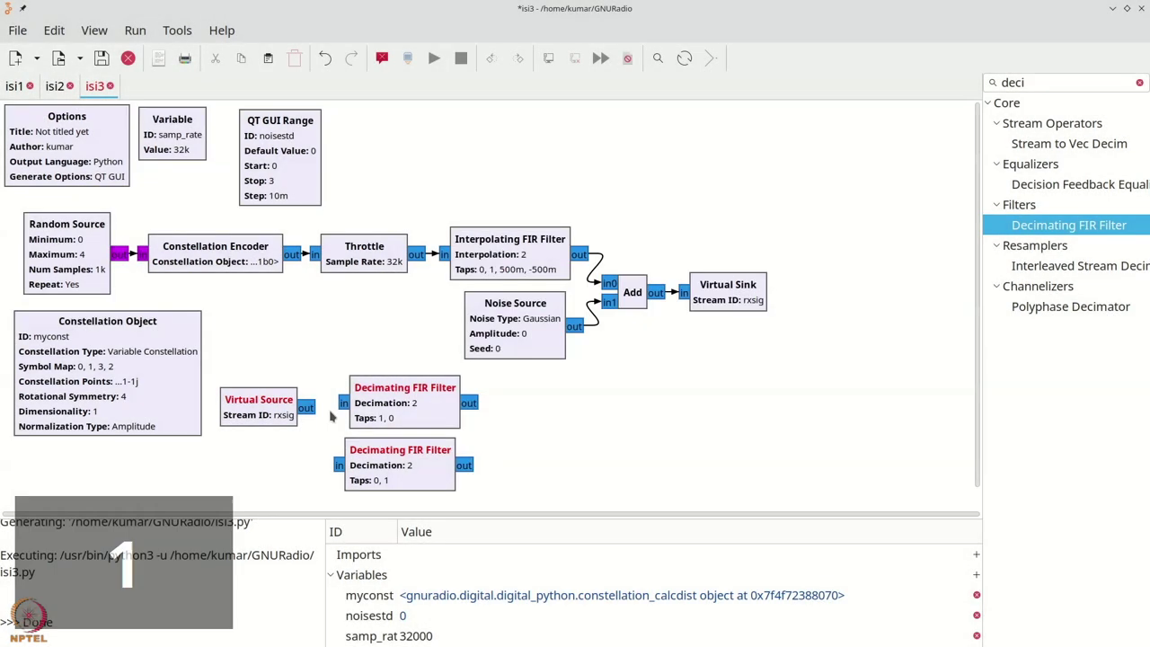
- Connect the Virtual Source to both Decimating FIR Filters and align the lower filter with the upper one
click(342, 405)
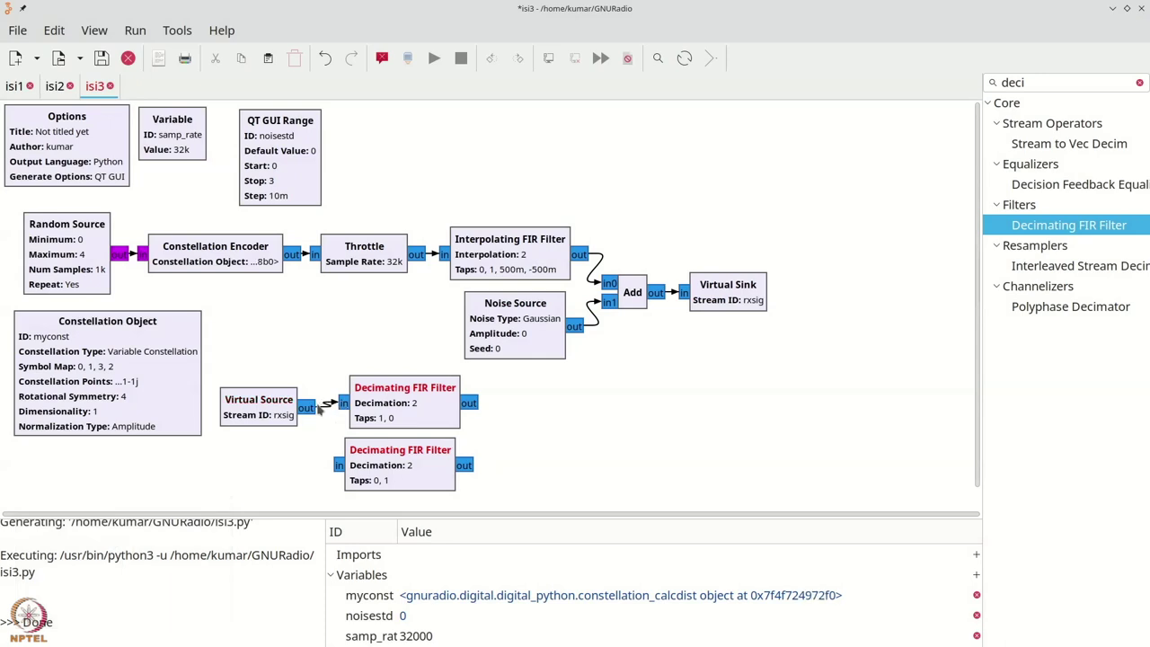
click(338, 468)
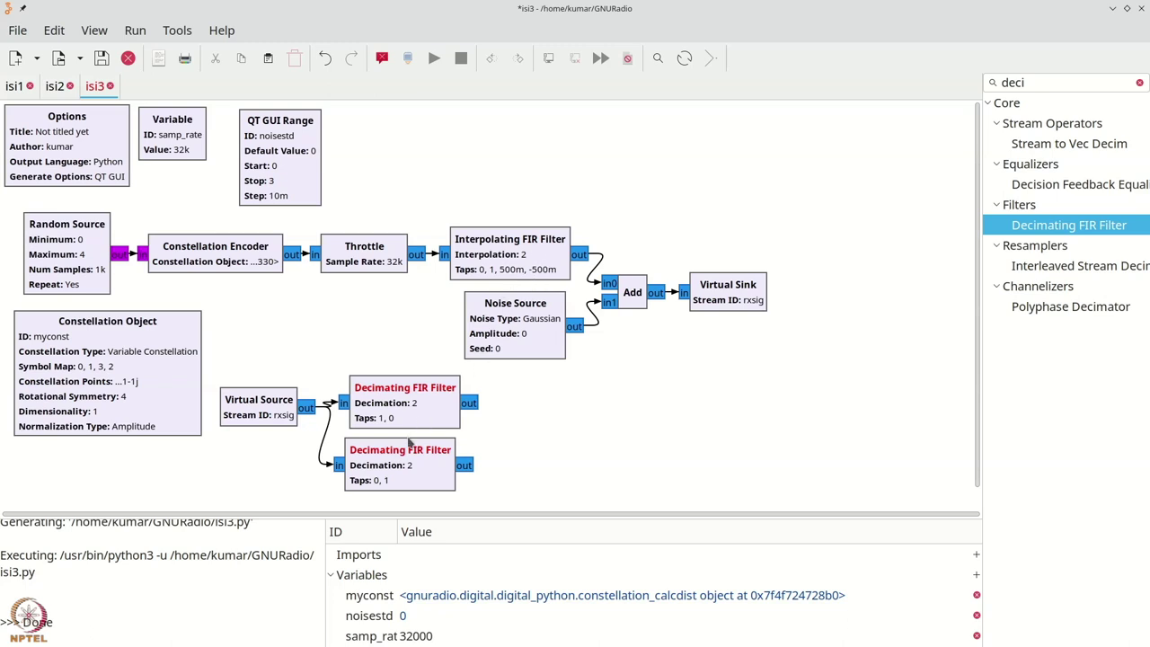
drag(410, 451, 415, 452)
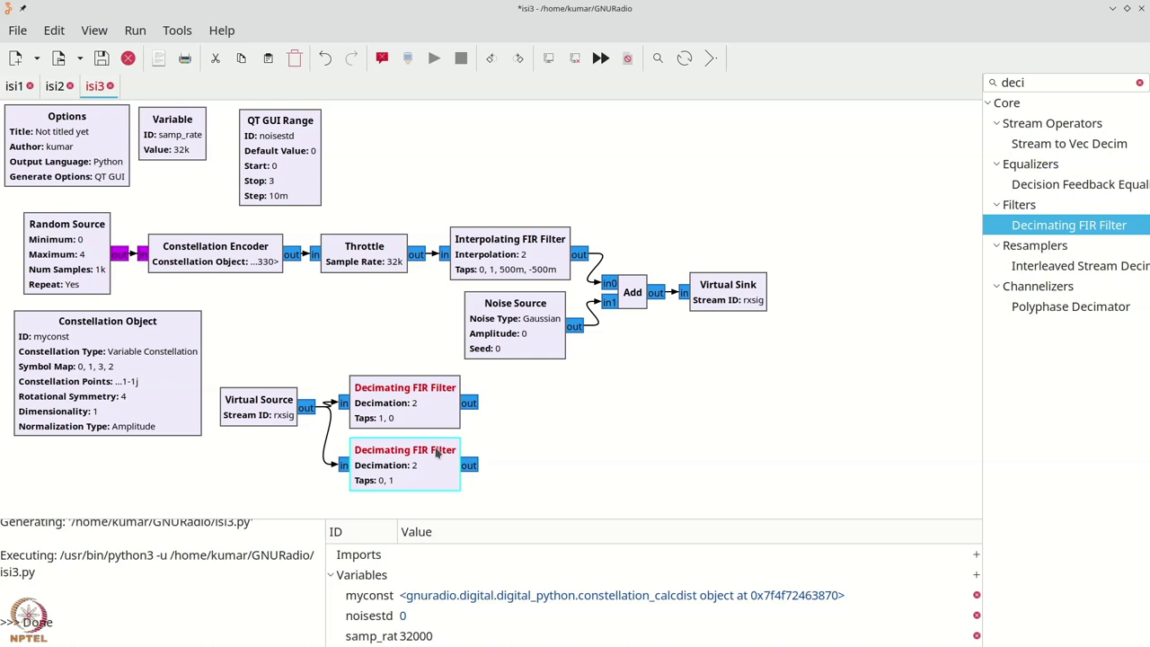
- Add an Interpolating FIR Filter beside the lower Decimating FIR Filter and connect that filter's output to its input
key(ctrl+f)
text(inter)
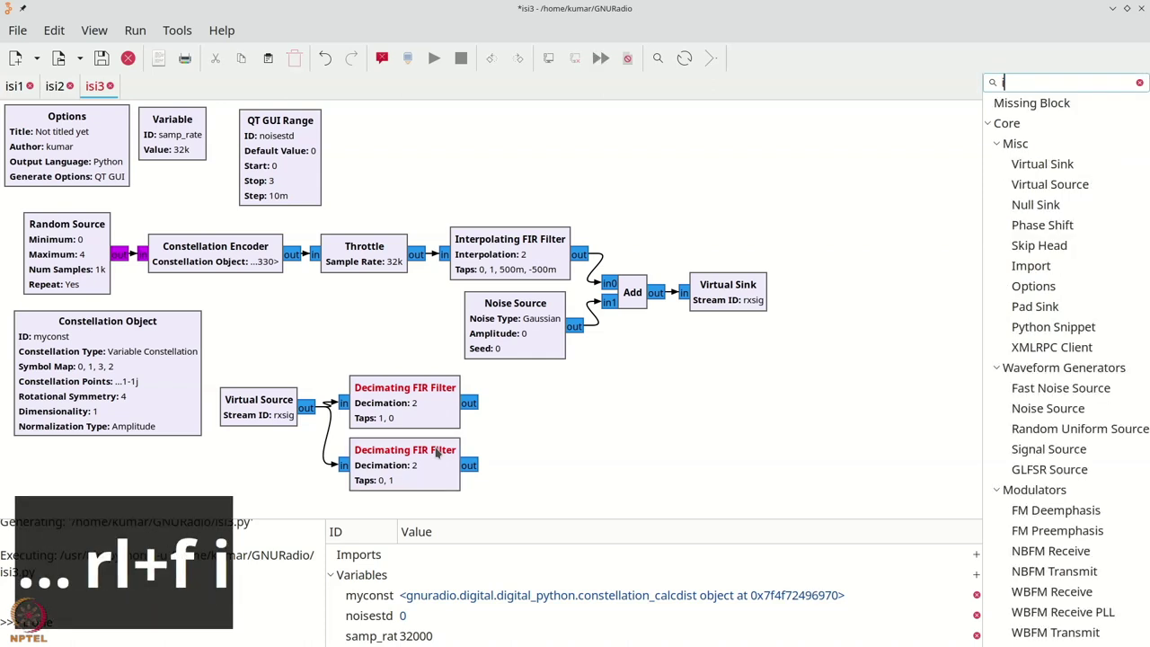
text(p)
drag(1074, 144, 537, 458)
click(469, 466)
click(506, 466)
- Set the new Interpolating FIR Filter's taps to [-1/8,5/8]
double_click(567, 467)
click(539, 283)
text([-1/8,)
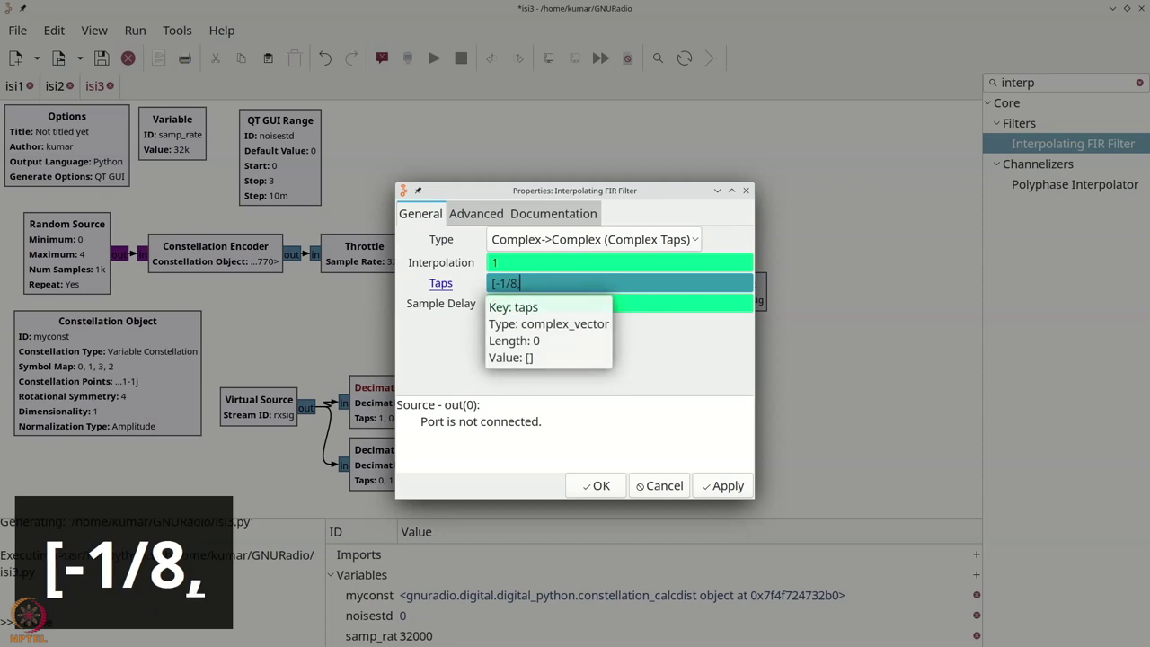
text(5/8)
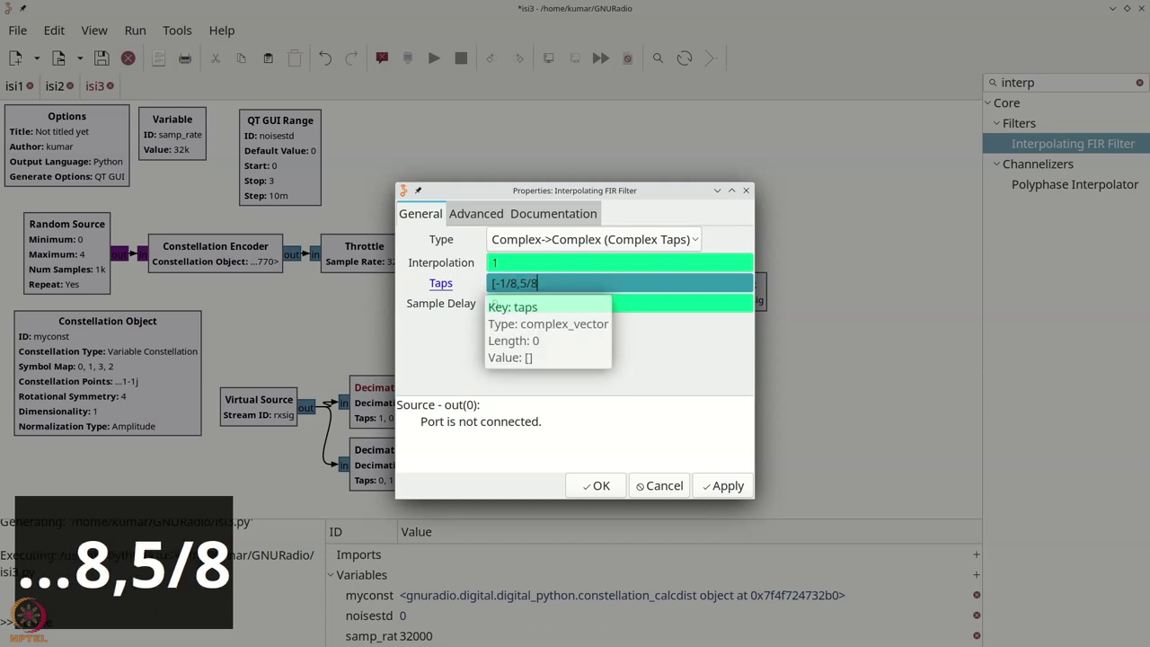
text(])
click(601, 485)
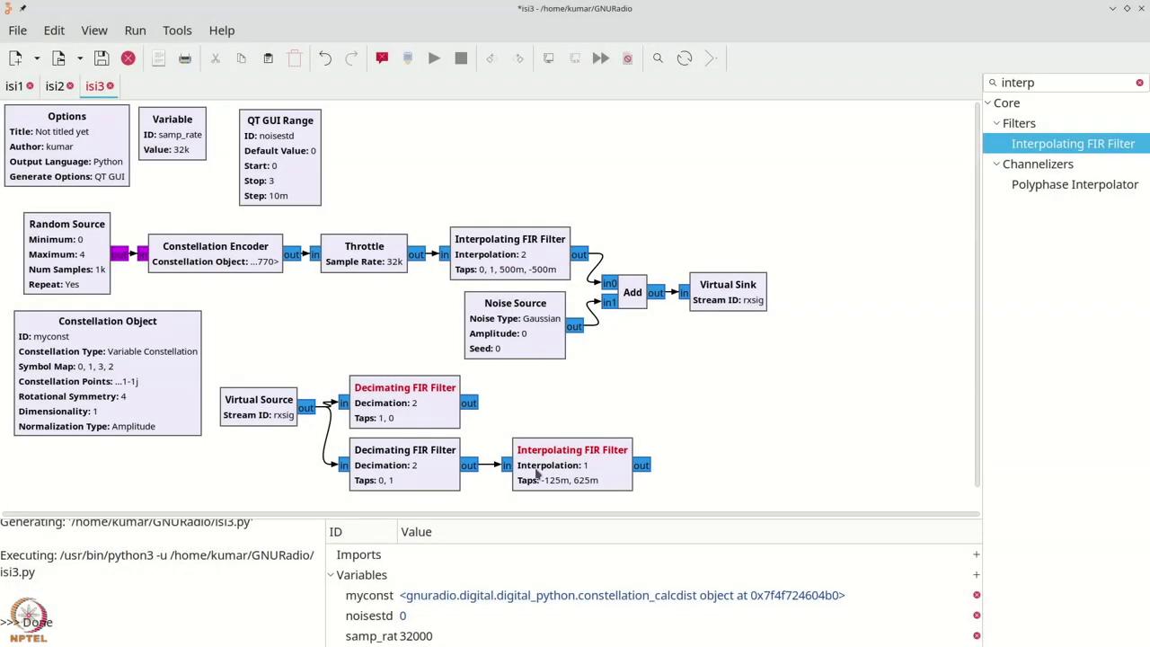
- Duplicate the lower Interpolating FIR Filter and connect the copy after the upper Decimating FIR Filter
click(555, 473)
key(ctrl+c)
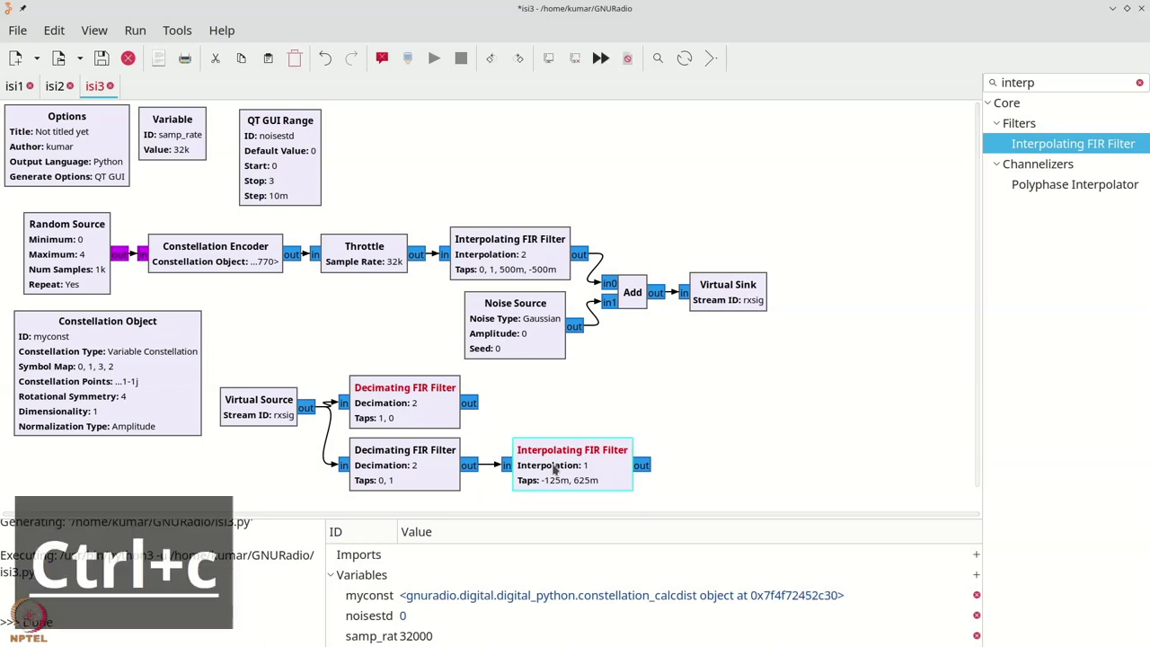
key(ctrl+v)
drag(306, 231, 564, 399)
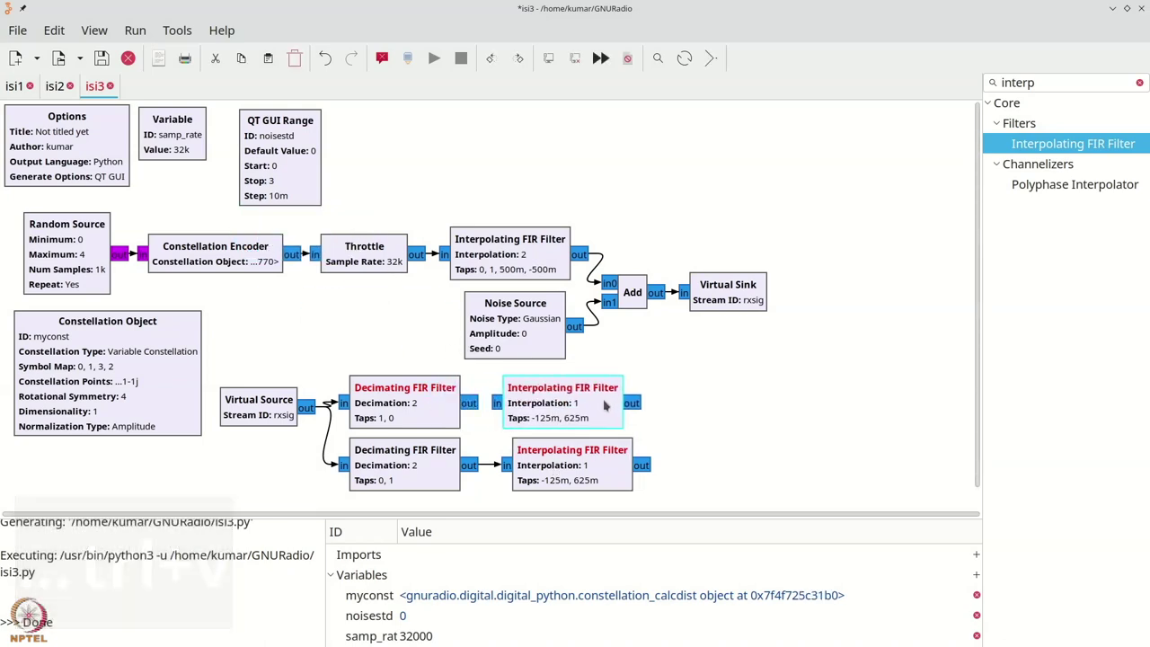
- Set the upper Interpolating FIR Filter copy's taps to [2/8,5/8,5/8] and align it with the filter below
double_click(548, 403)
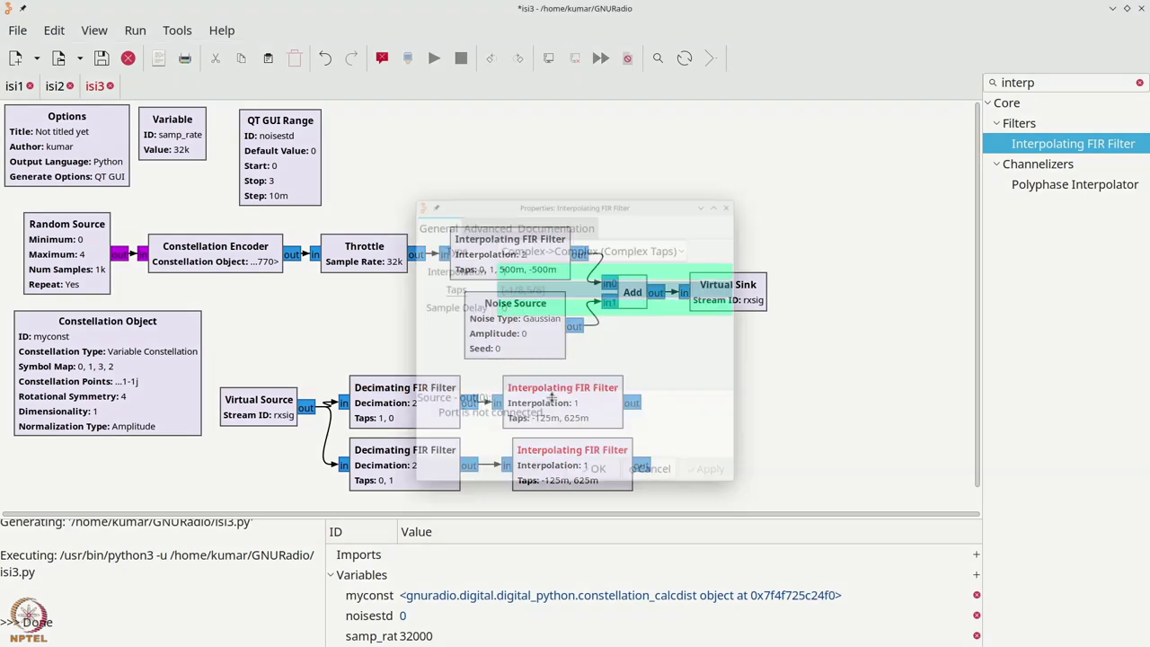
click(493, 284)
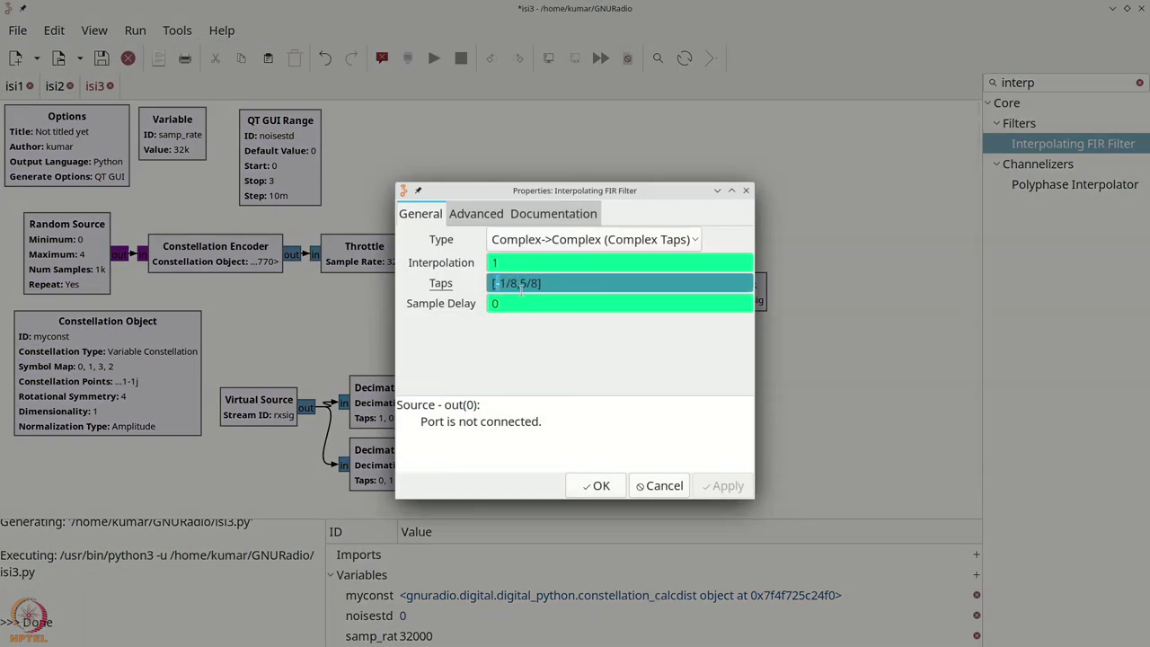
key(Delete)
key(Delete)
text(2)
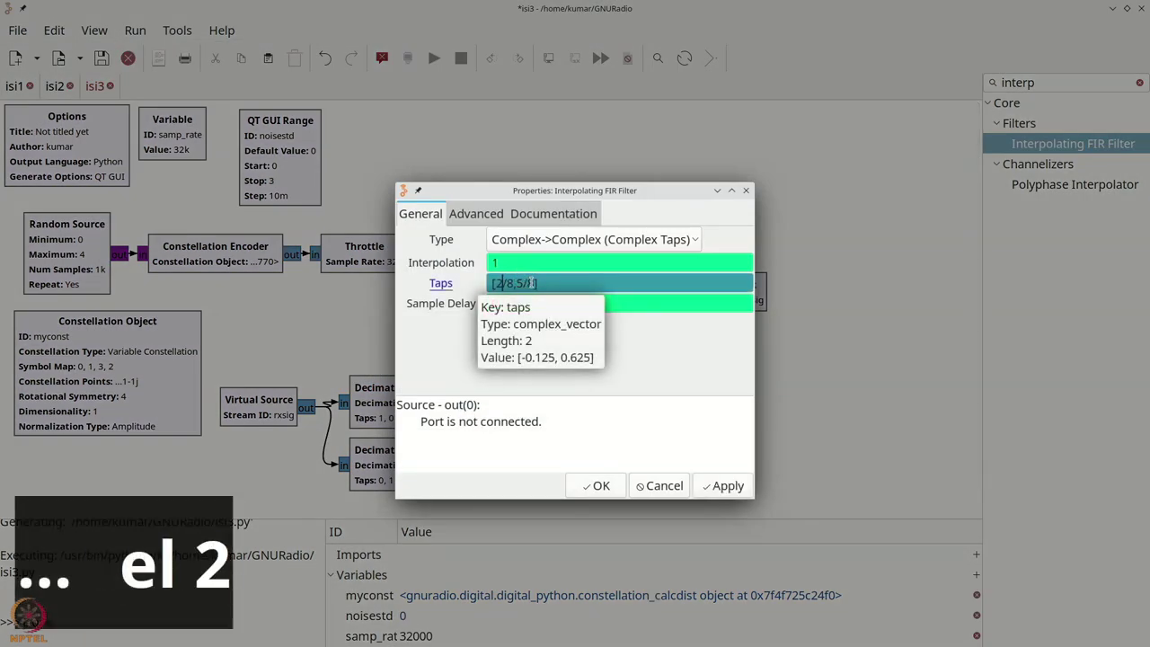
click(532, 283)
text(,5/8)
click(606, 489)
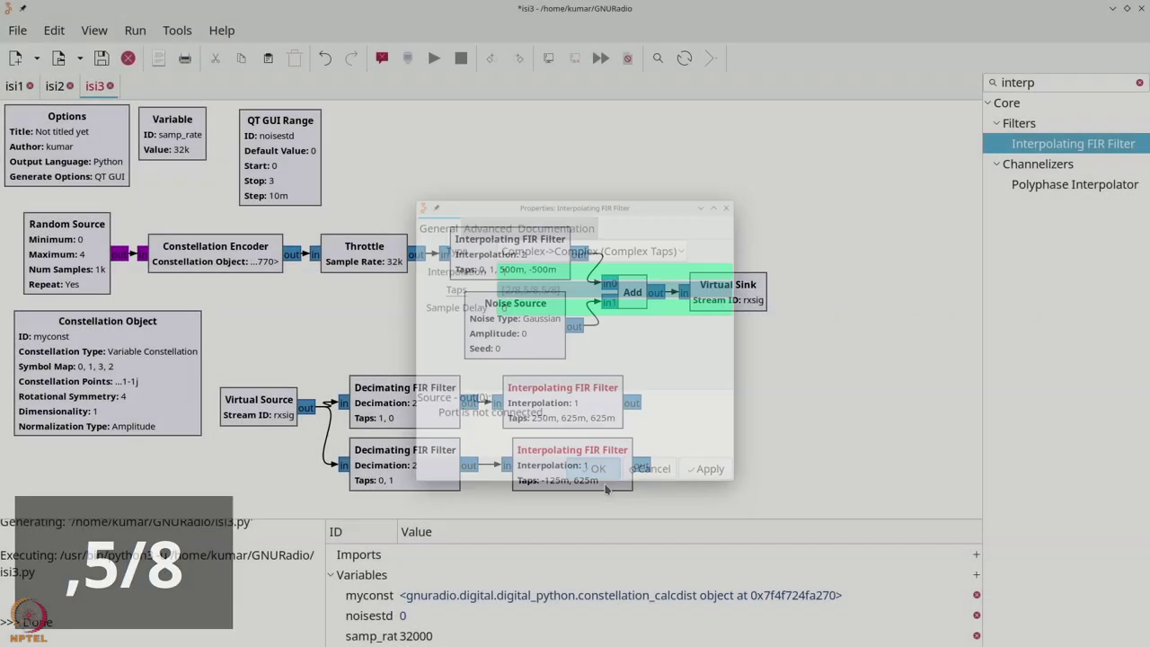
drag(572, 416, 583, 416)
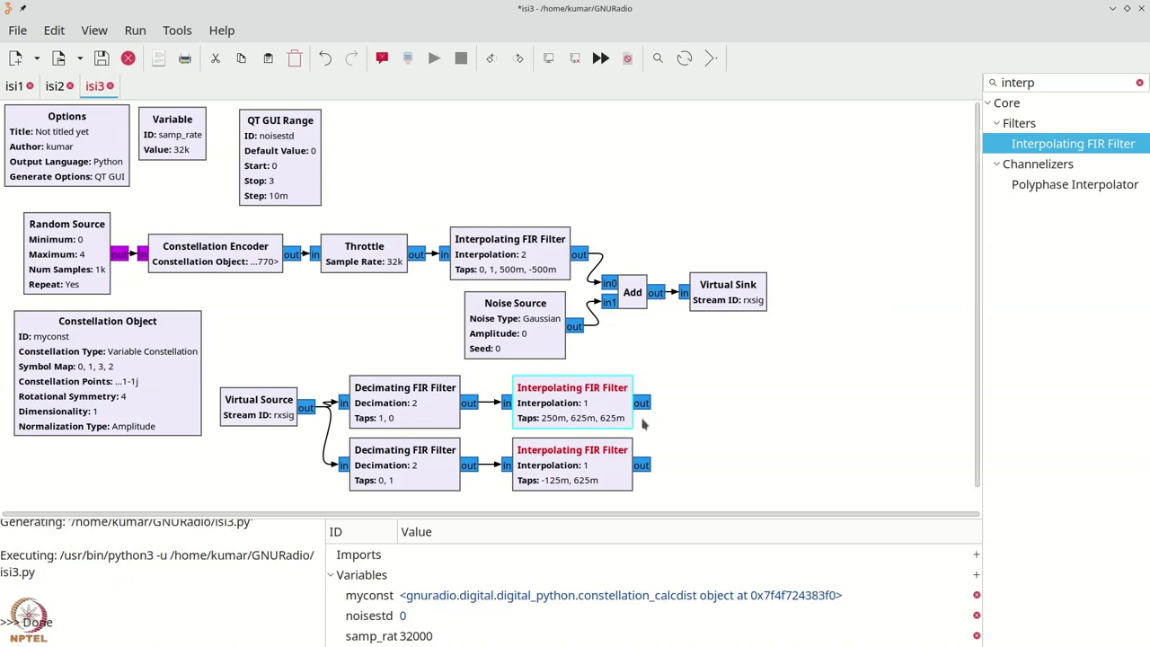
- Duplicate the Add block, place the copy after the two receiver Interpolating FIR Filters and connect both outputs to its inputs
click(618, 304)
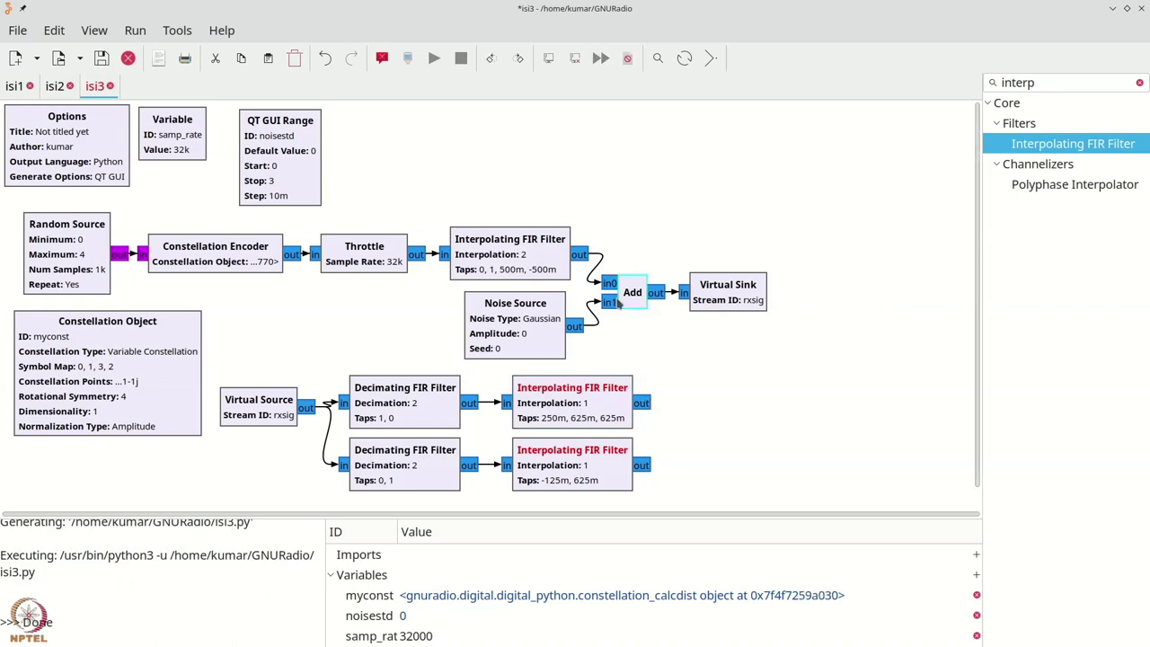
key(ctrl+c)
key(ctrl+v)
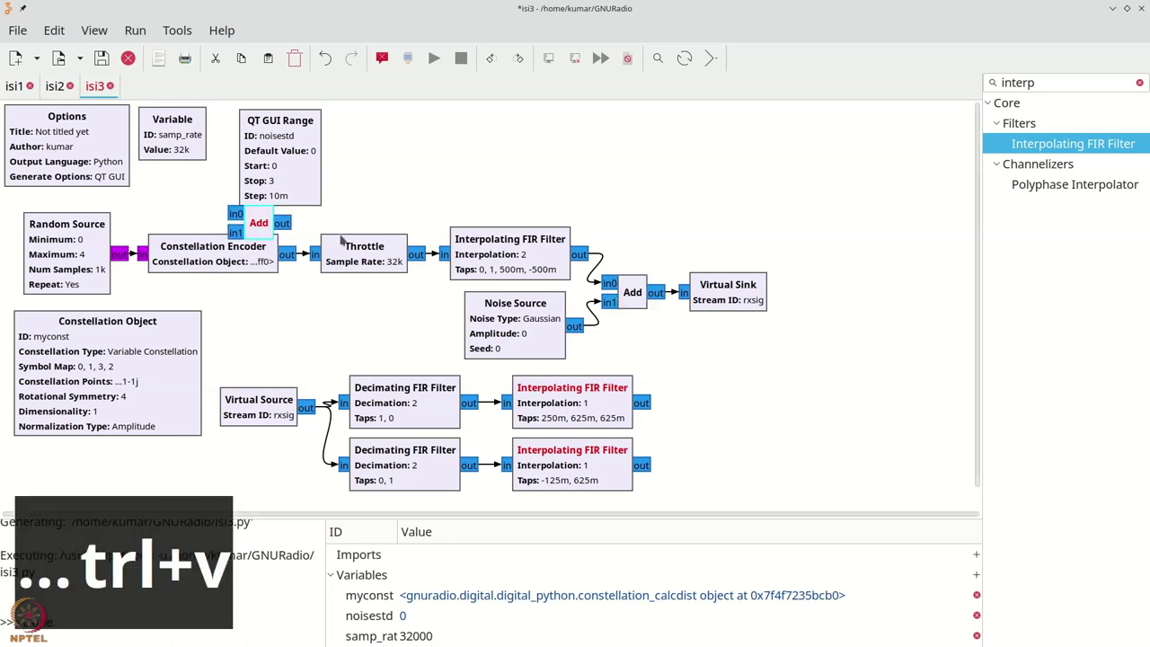
drag(259, 225, 700, 423)
click(641, 404)
click(677, 413)
click(640, 465)
click(675, 433)
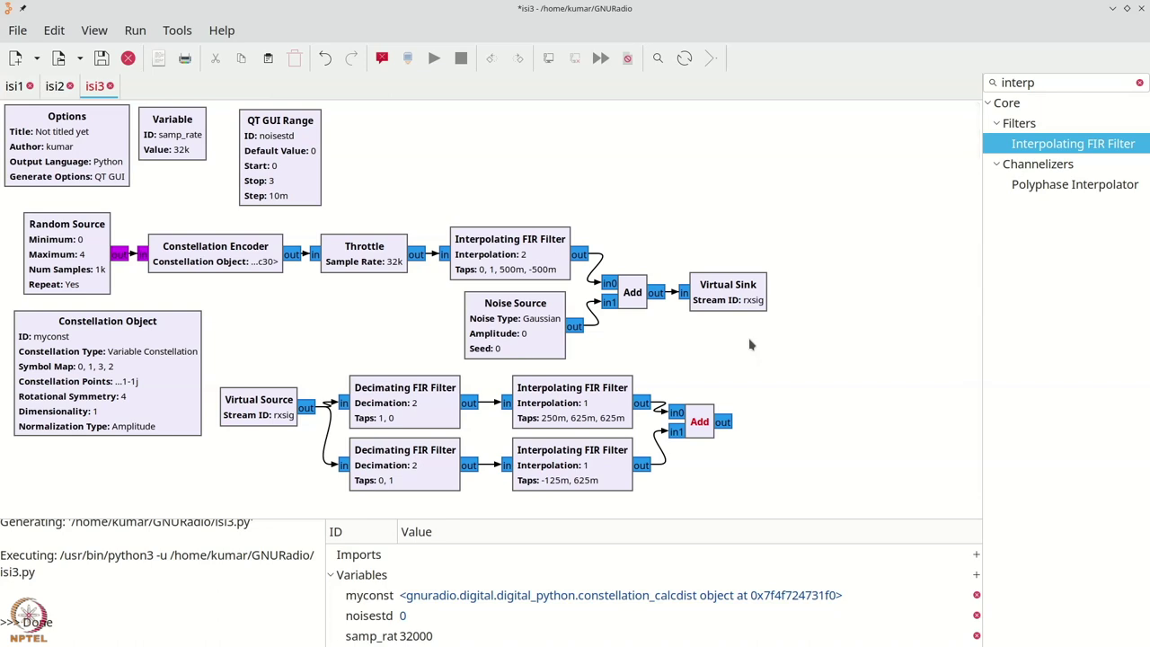
- Add a QT GUI Constellation Sink after the receiver's Add block and connect the Add output to its input
key(ctrl+f)
text(v)
key(ctrl+f)
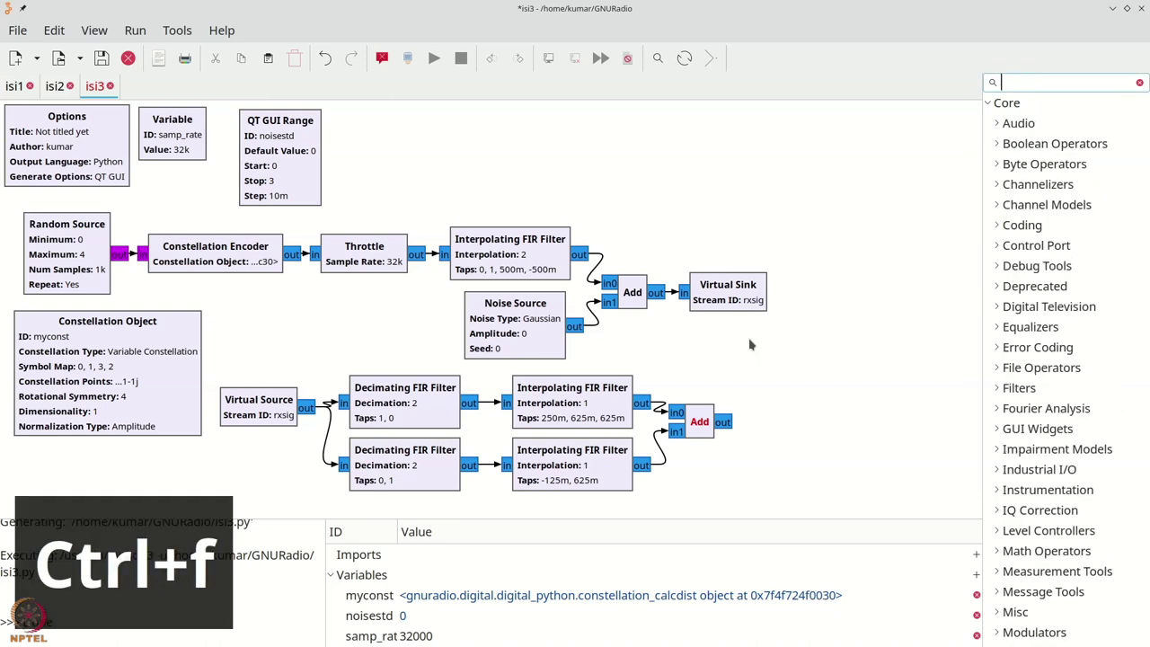
text(conns)
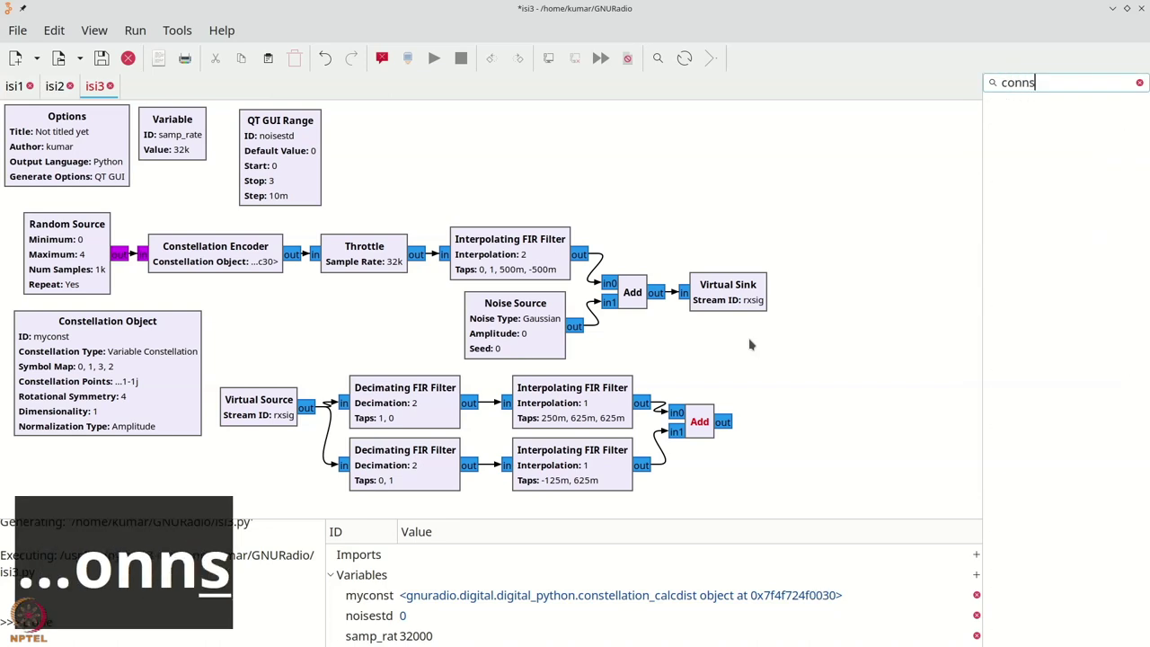
key(BackSpace)
key(BackSpace)
text(st)
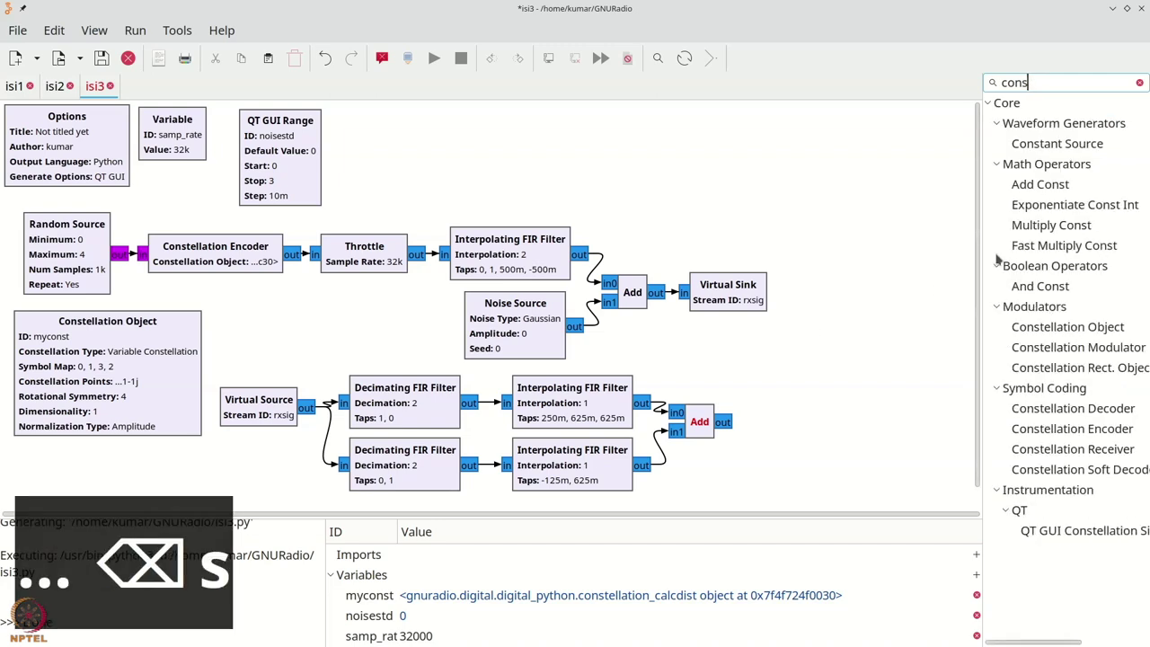
text(r)
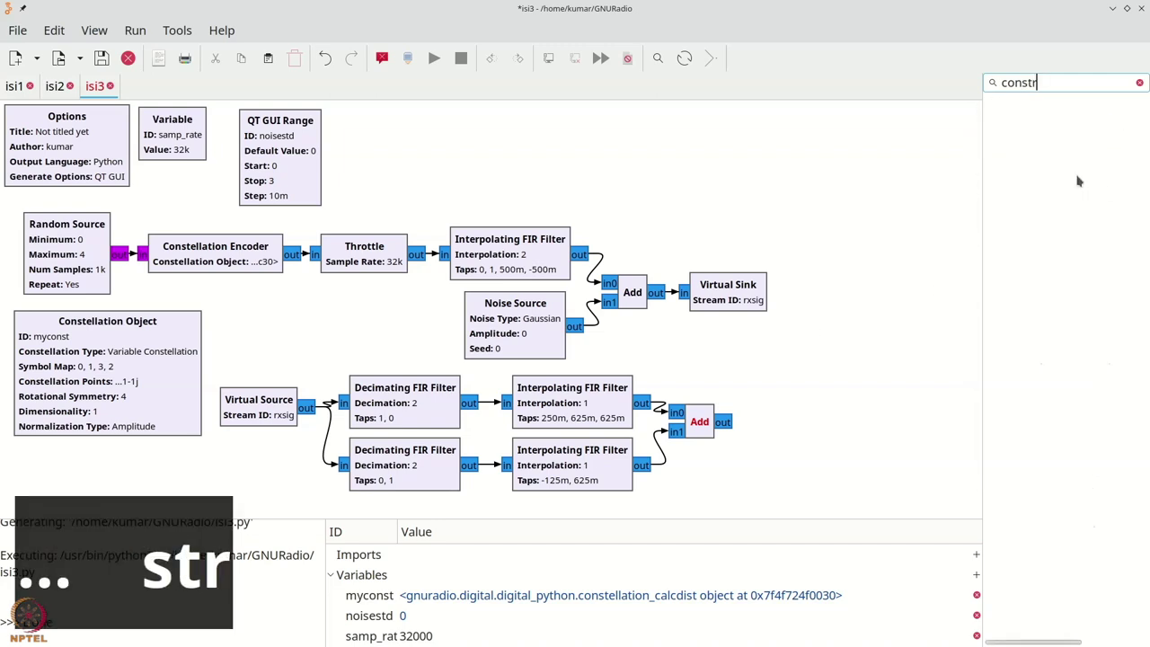
key(BackSpace)
text(e)
drag(1078, 348, 779, 422)
click(730, 422)
click(752, 421)
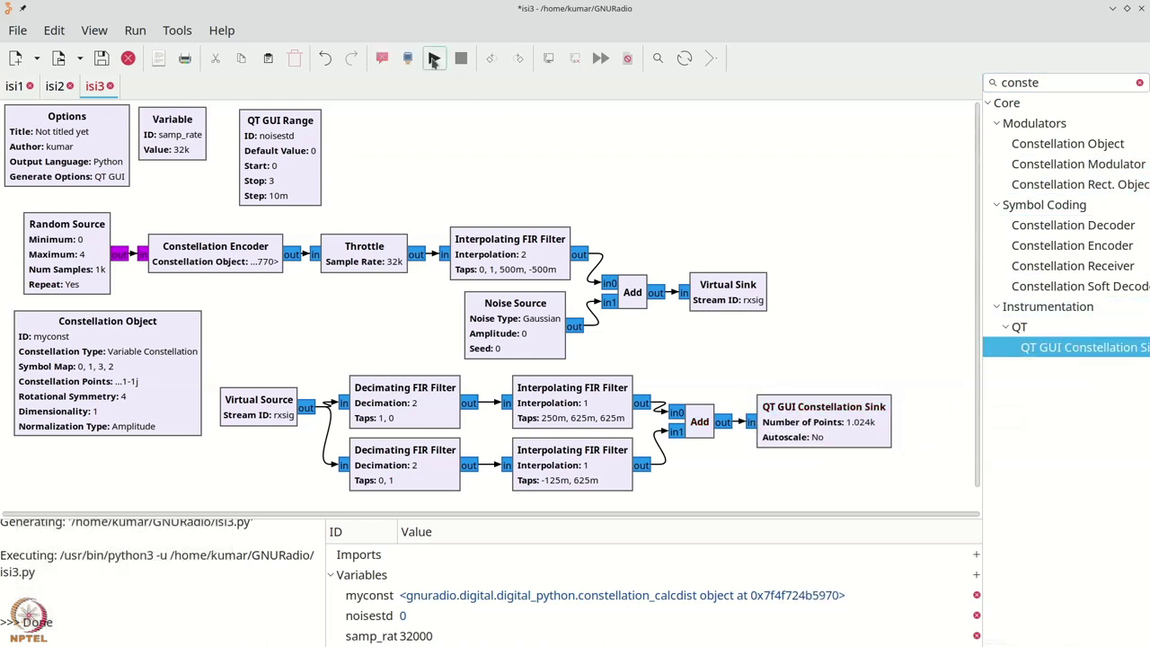
- Run the flowgraph, raise noisestd to 0.03 to inspect the equalized constellation, and close the plot window
click(433, 58)
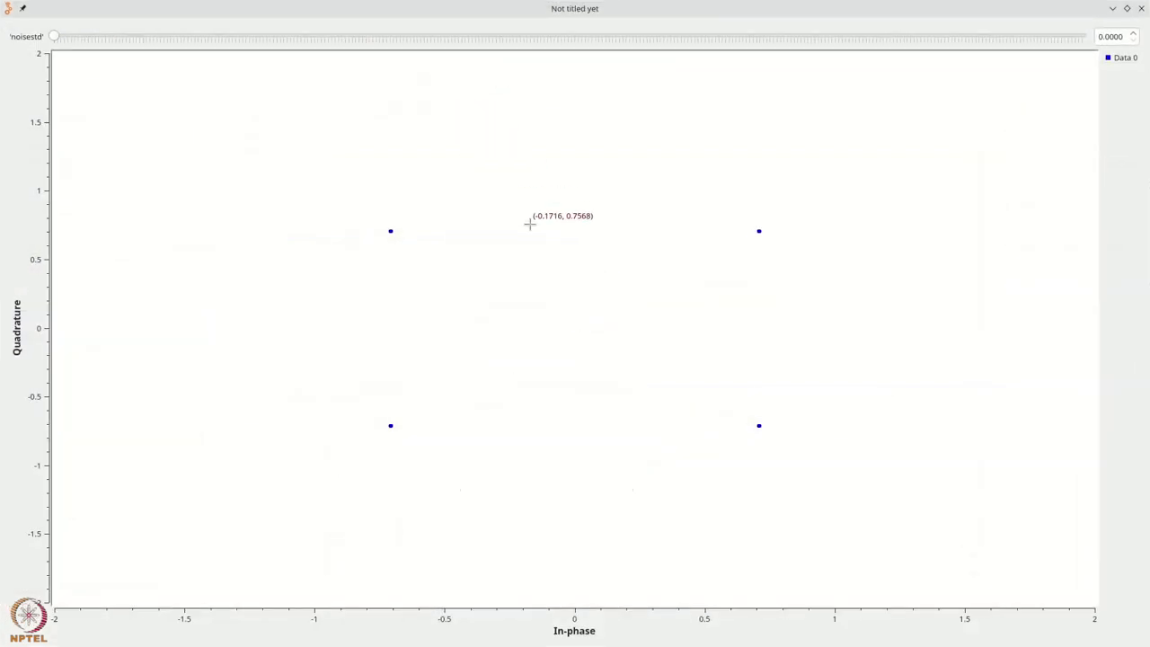
click(1135, 34)
click(1135, 34)
click(1135, 34)
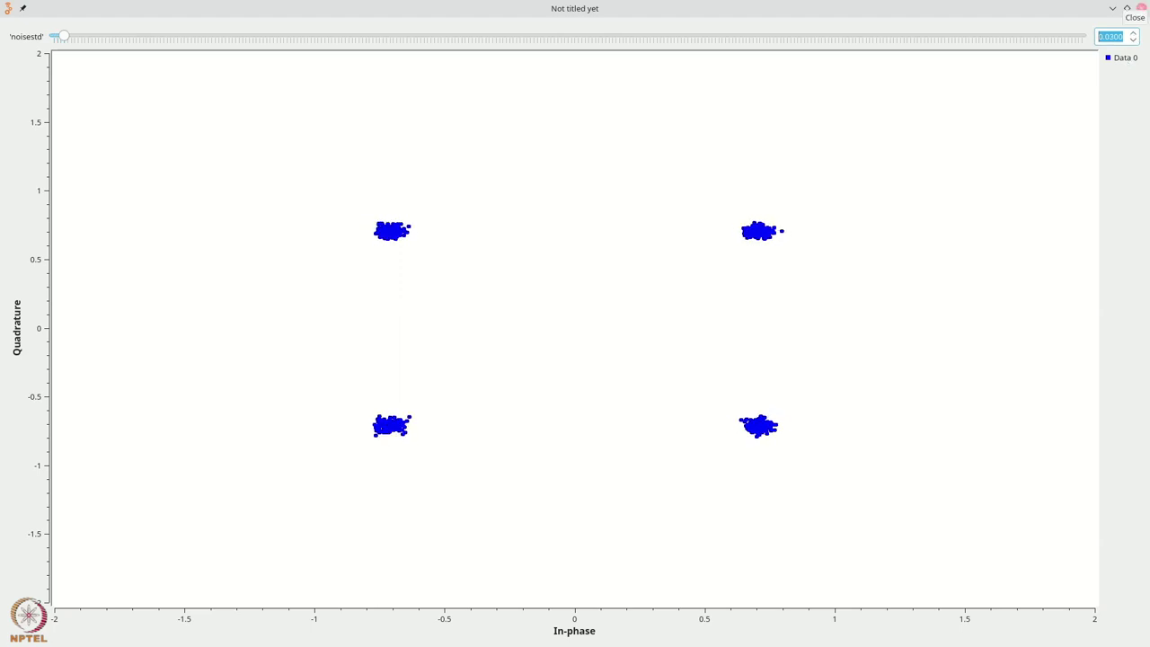
click(1142, 9)
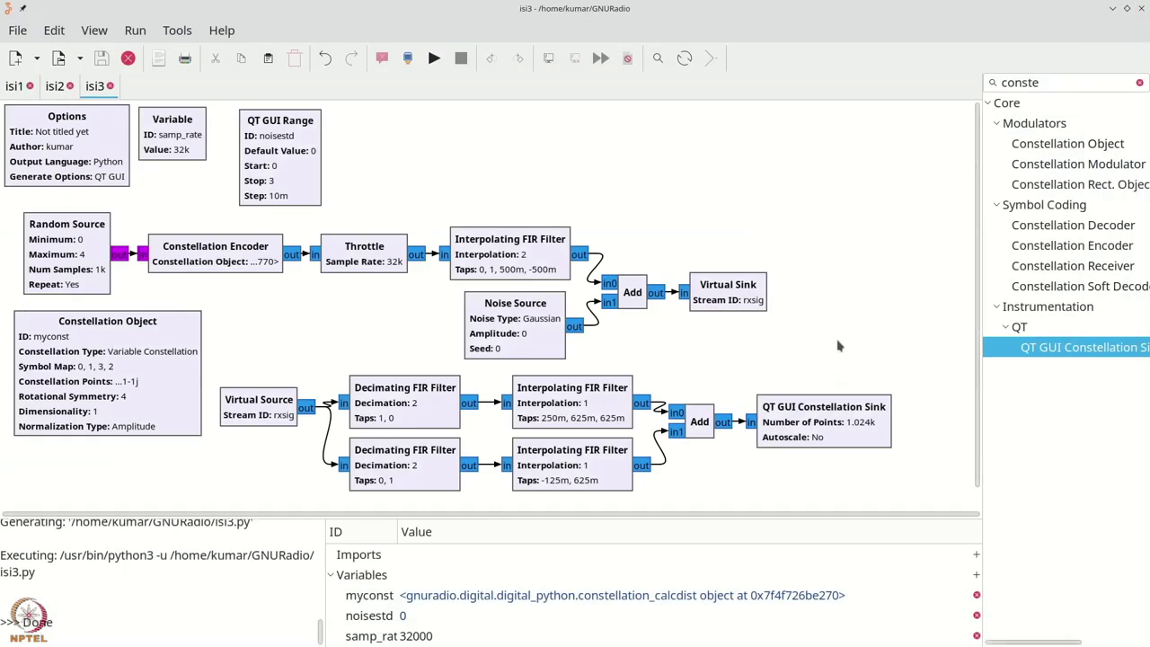
- Set the QT GUI Constellation Sink's number of inputs to 3
double_click(822, 415)
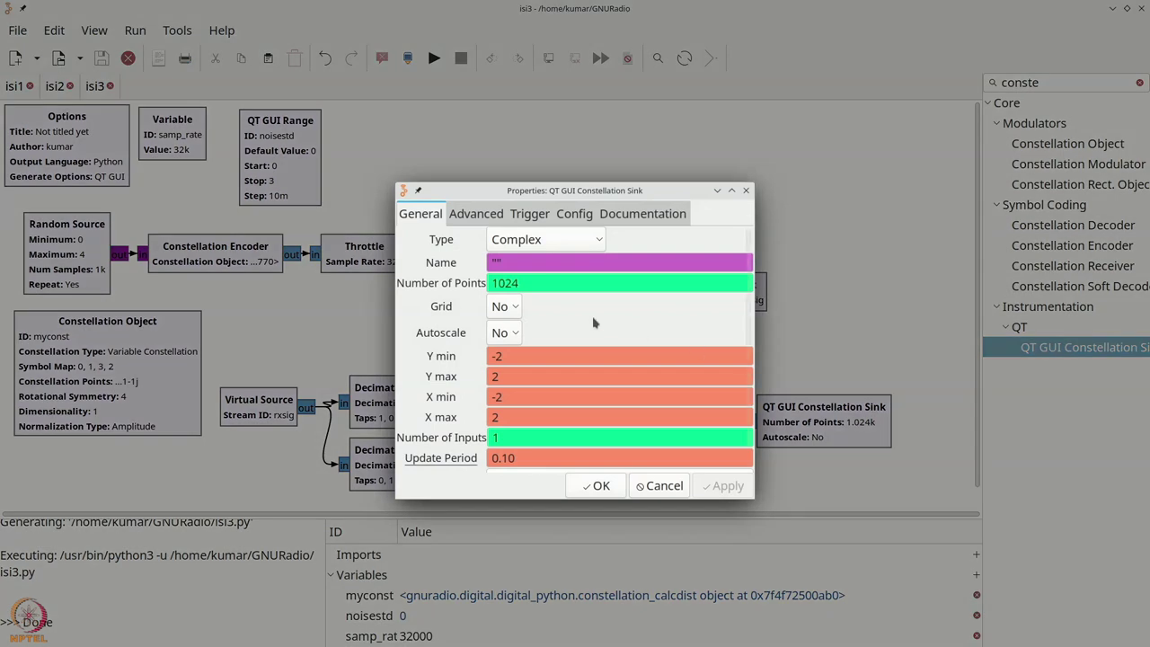
scroll(454, 373, down, 1)
double_click(506, 420)
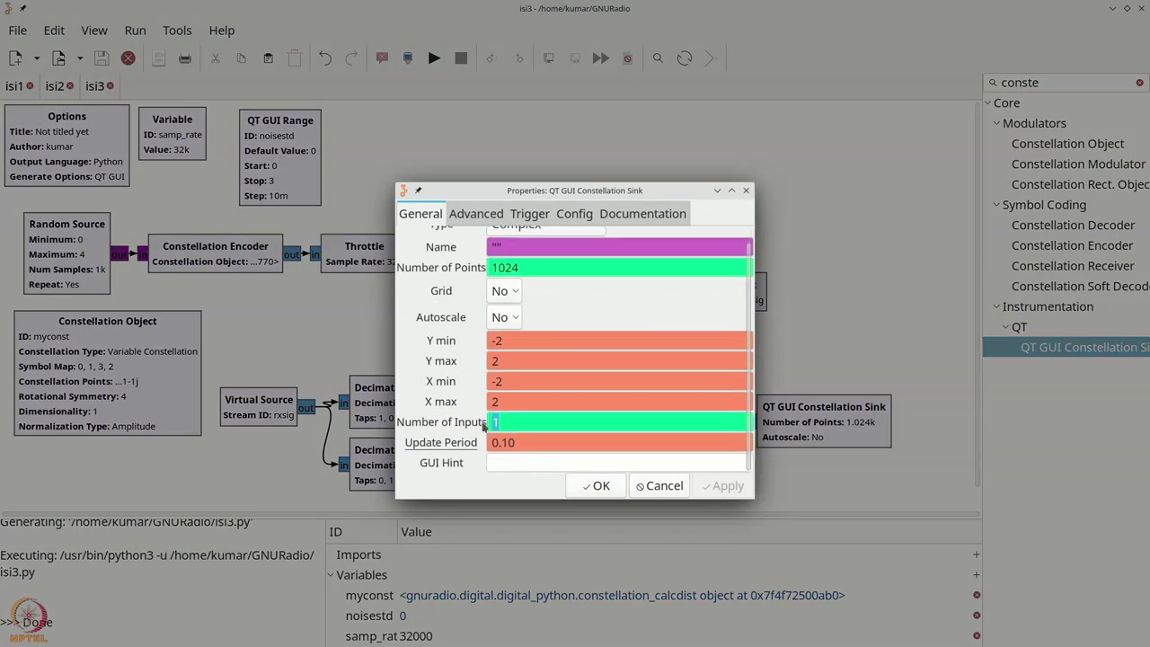
text(3)
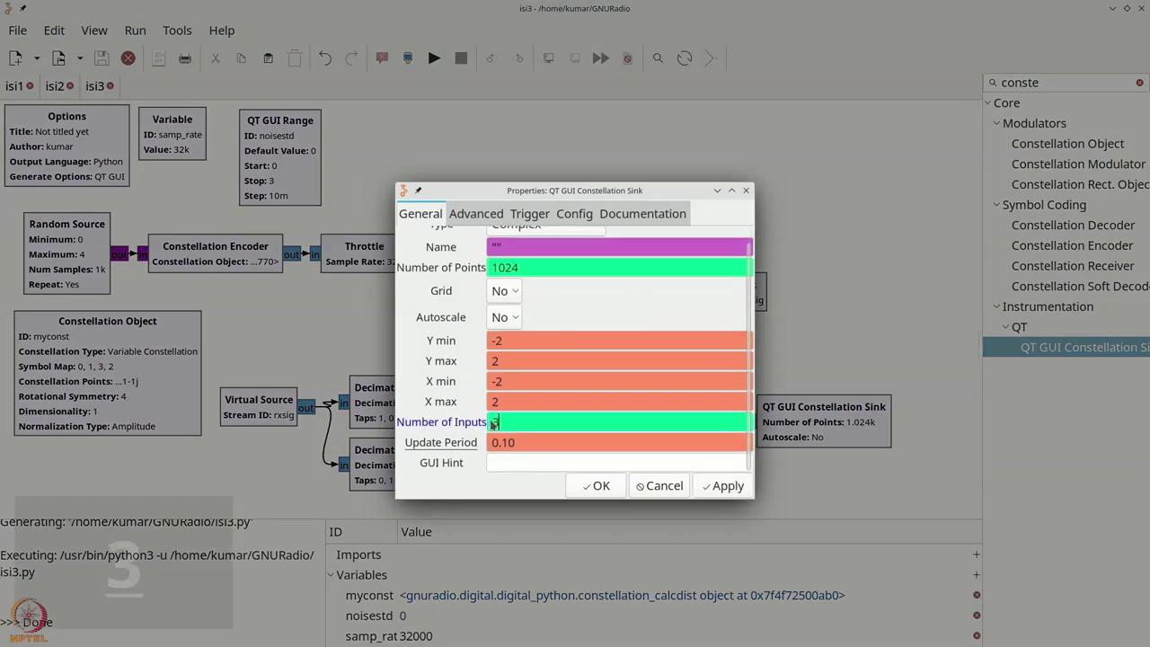
- Set the constellation sink's Line 3 color to Dark Green and apply the properties
click(574, 213)
scroll(456, 317, down, 2)
scroll(456, 317, up, 2)
scroll(455, 316, down, 5)
scroll(455, 316, down, 3)
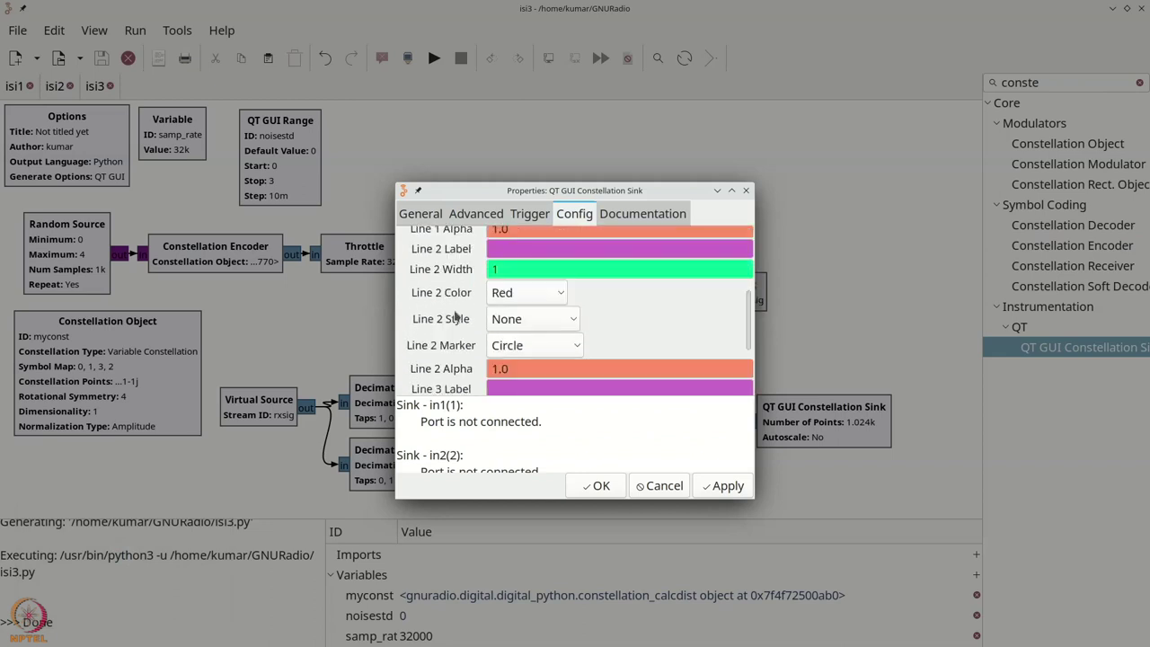
click(497, 311)
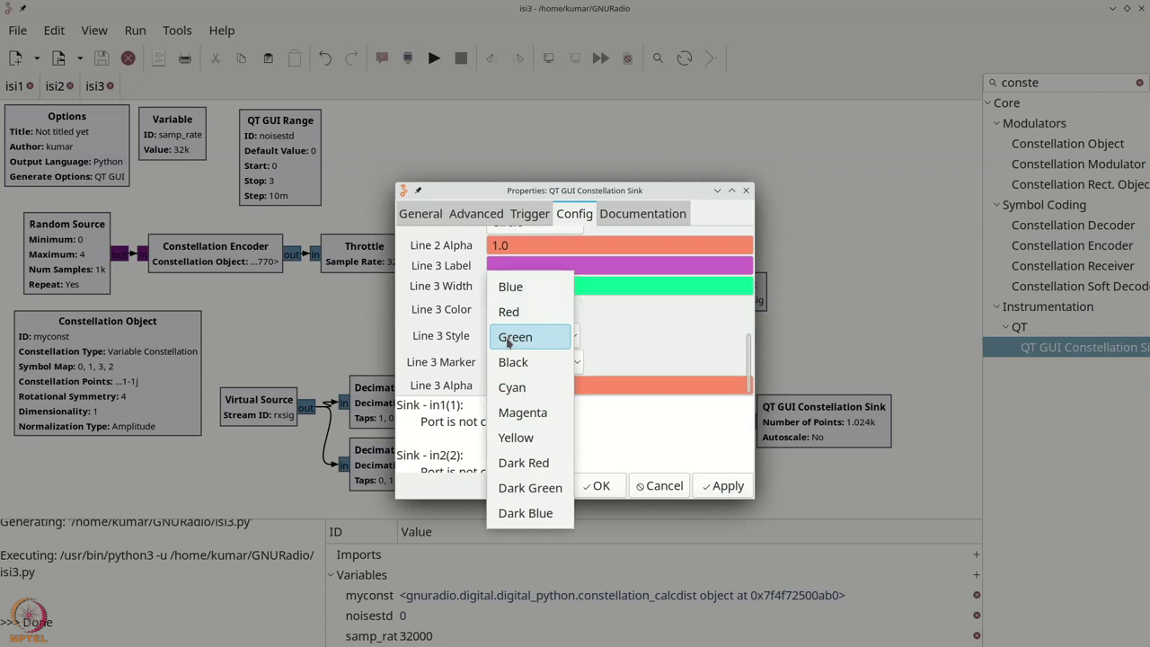
click(511, 272)
click(527, 309)
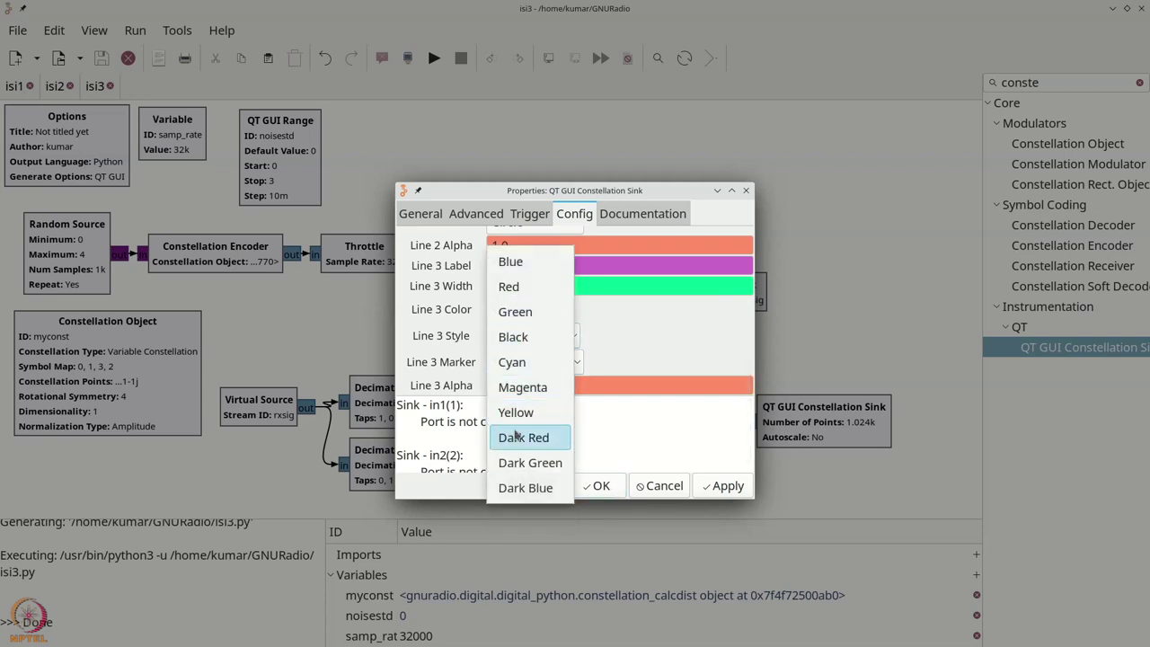
click(530, 463)
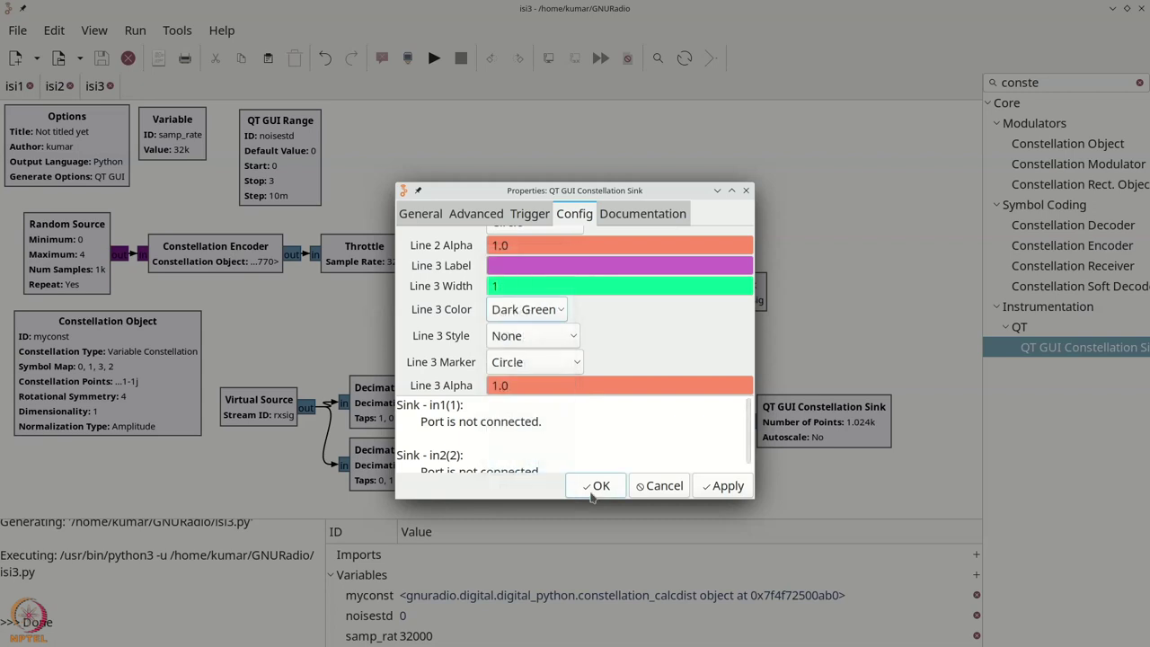
click(597, 485)
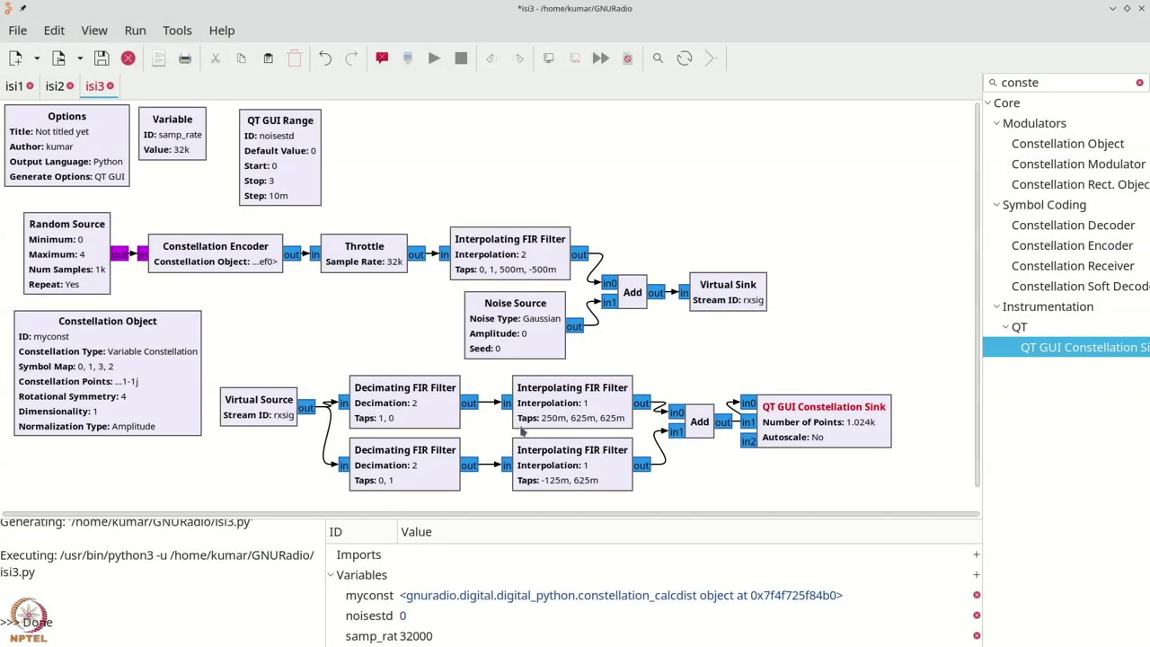
- Spread out the receiver blocks and connect the upper and lower Decimating FIR Filter outputs to the constellation sink's in1 and in2
mouse_move(818, 421)
mouse_down()
mouse_move(829, 336)
mouse_move(819, 431)
mouse_up()
drag(600, 418, 644, 388)
drag(699, 421, 738, 383)
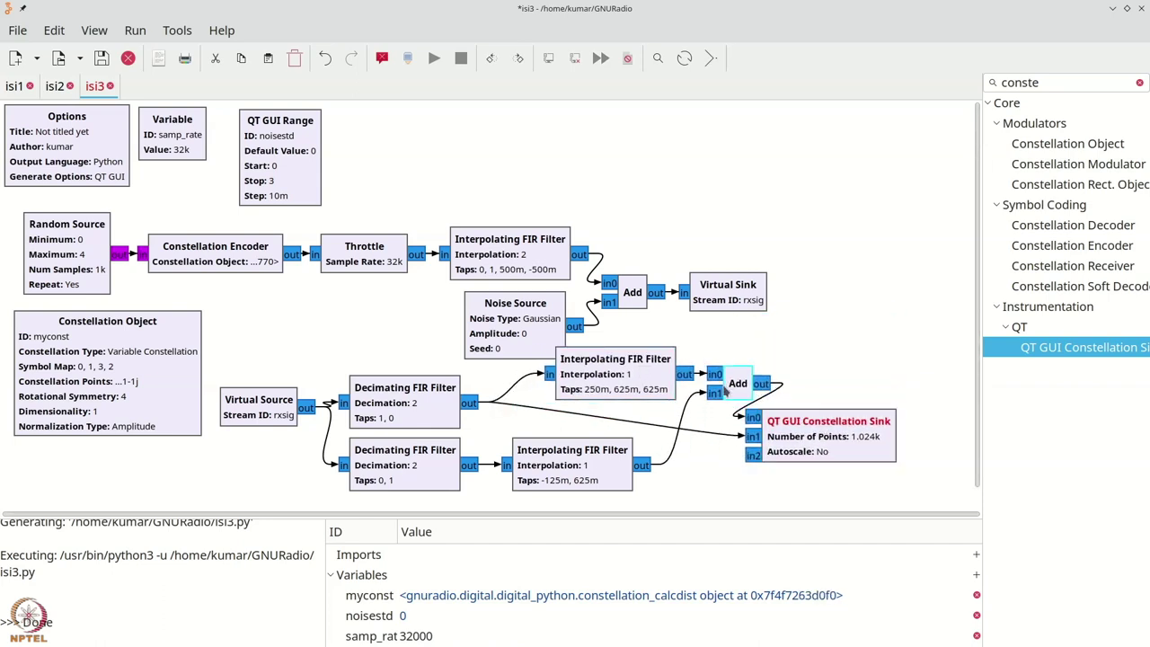
scroll(529, 479, down, 1)
drag(506, 427, 512, 455)
click(753, 437)
- Run the flowgraph with noisestd at 0.01 and show only the Data 1 trace in the constellation plot
click(434, 58)
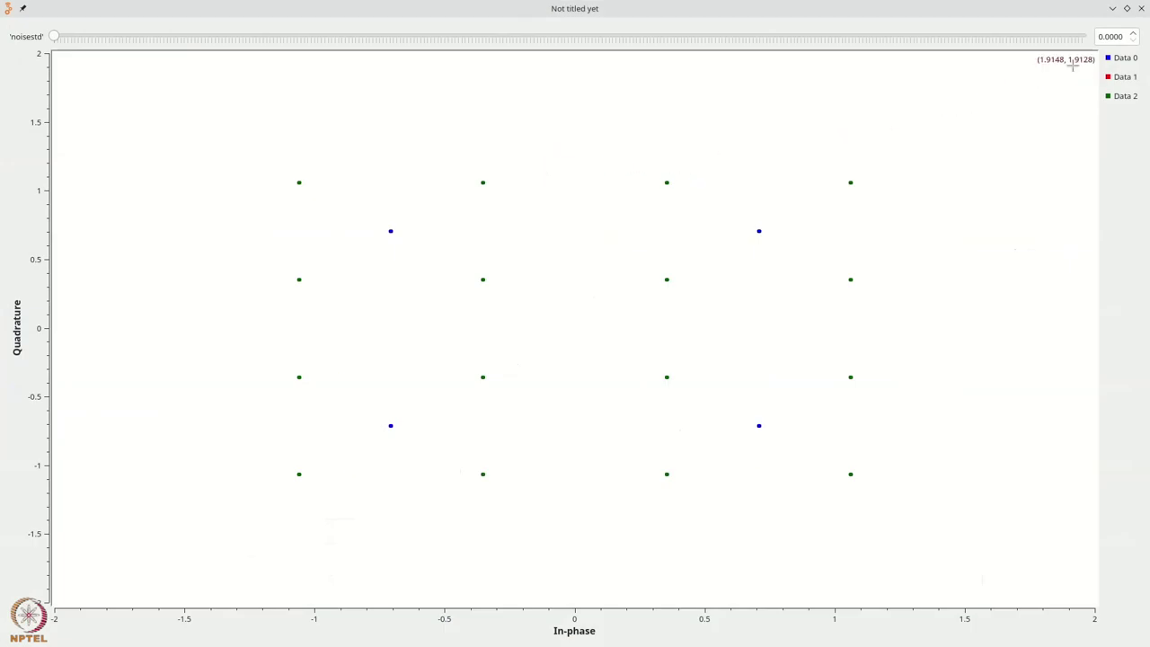
click(1133, 33)
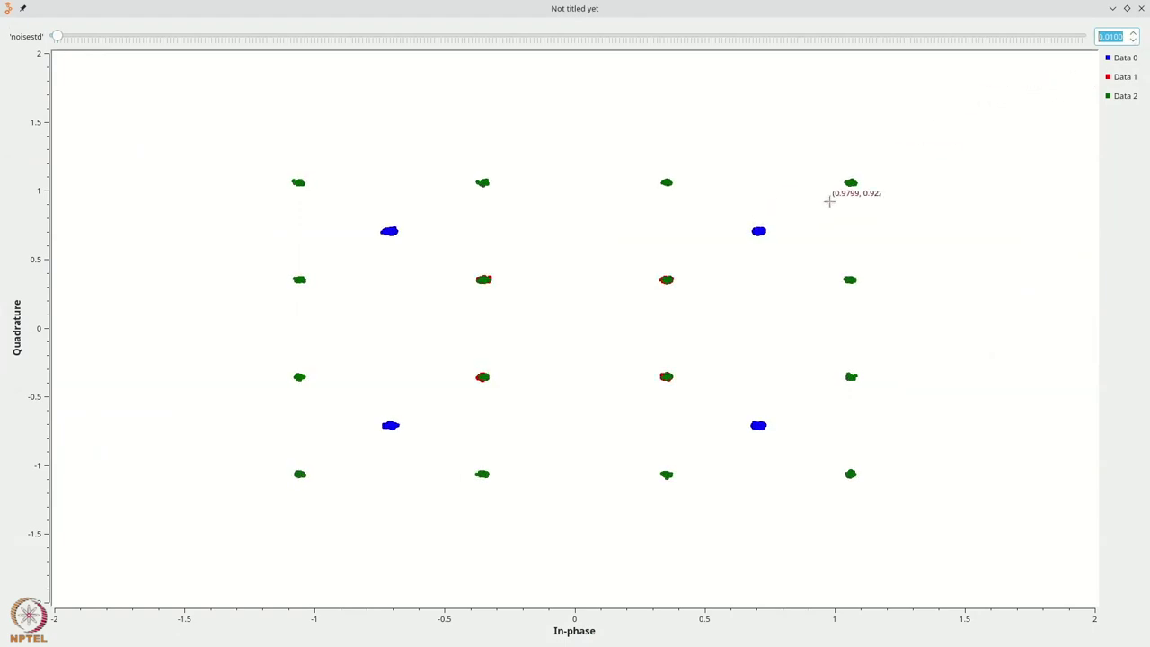
click(1128, 77)
click(1127, 77)
click(1124, 96)
click(1124, 58)
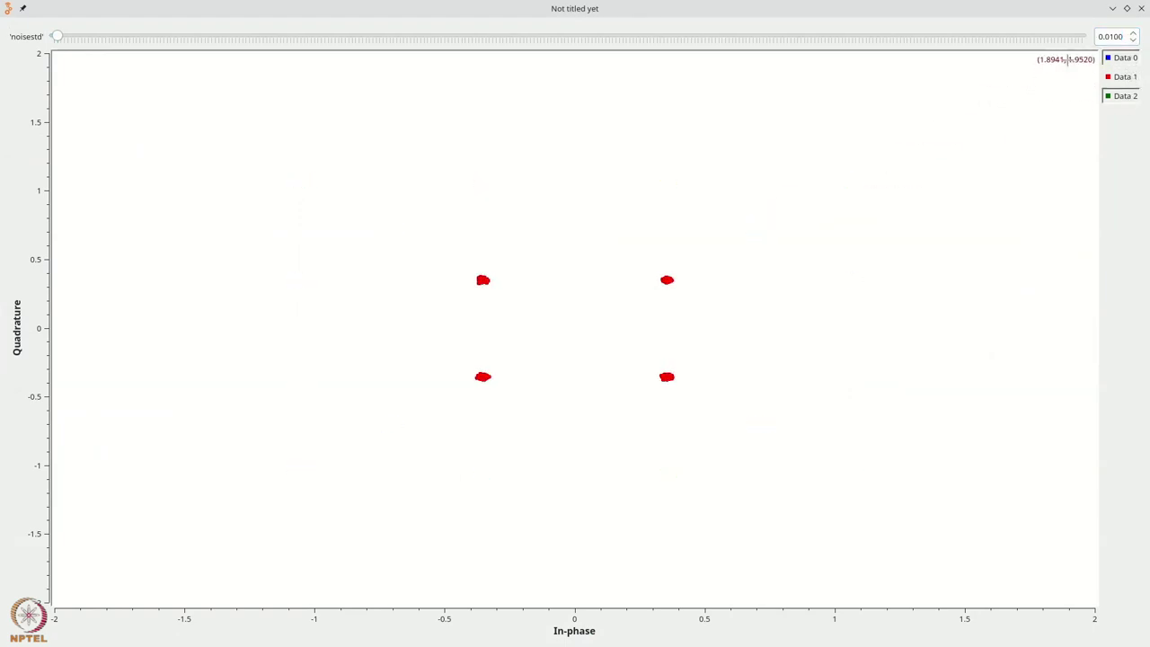
- Show only the Data 2 trace to examine the lower decimated branch's constellation
click(1131, 61)
click(1130, 61)
click(1126, 96)
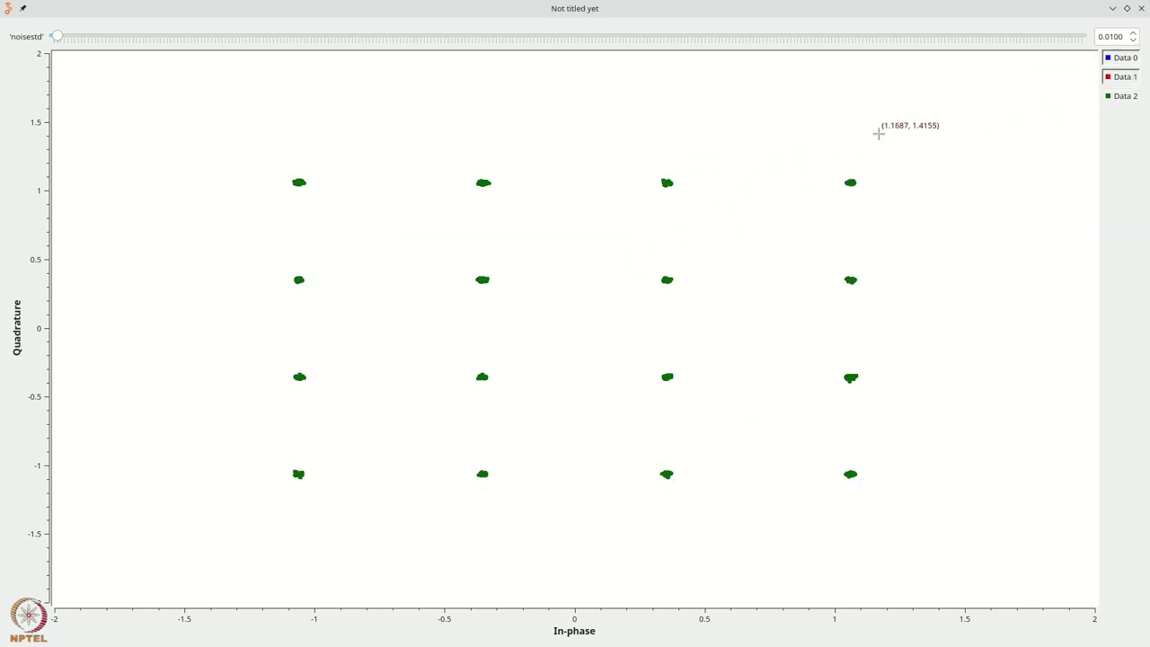
- Switch the plot back to only the Data 1 trace to examine the upper decimated branch's constellation
click(1132, 77)
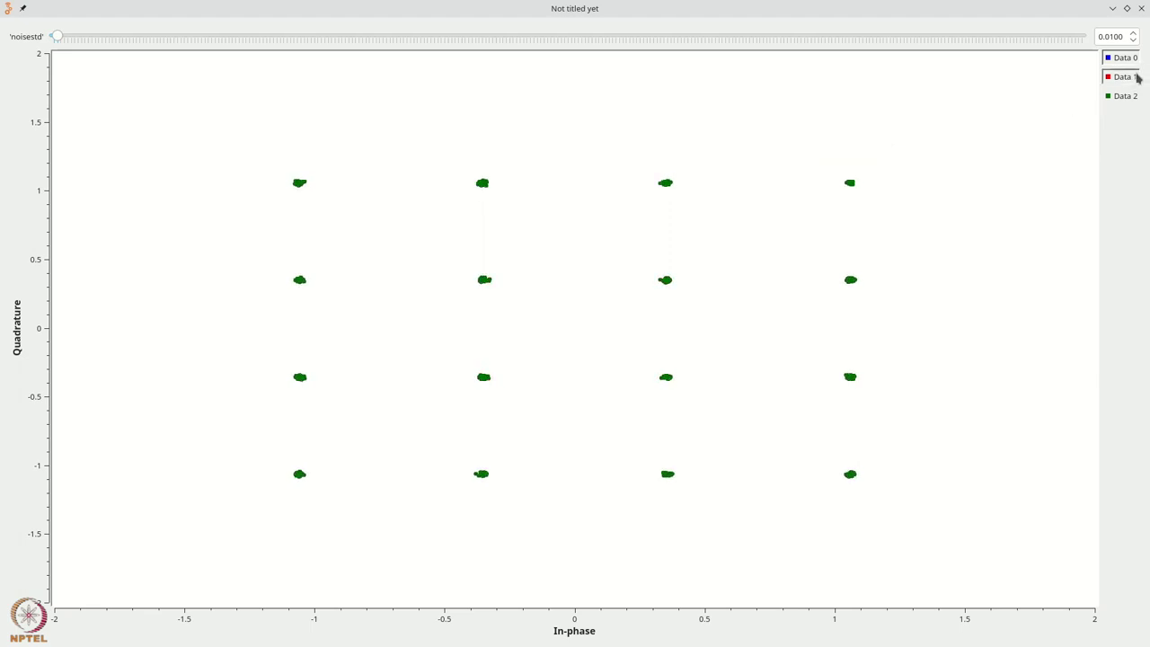
click(1130, 59)
click(1128, 96)
click(1130, 77)
click(1130, 60)
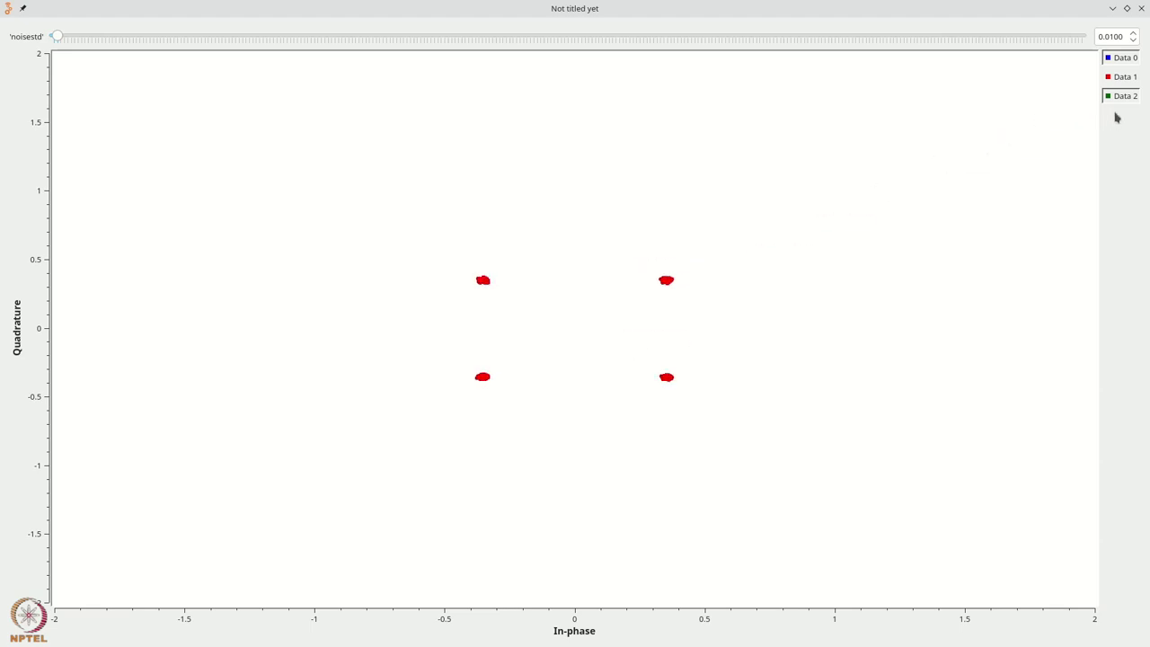
- Show only the equalized Data 0 trace and raise noisestd to 0.09
click(1129, 59)
click(1135, 77)
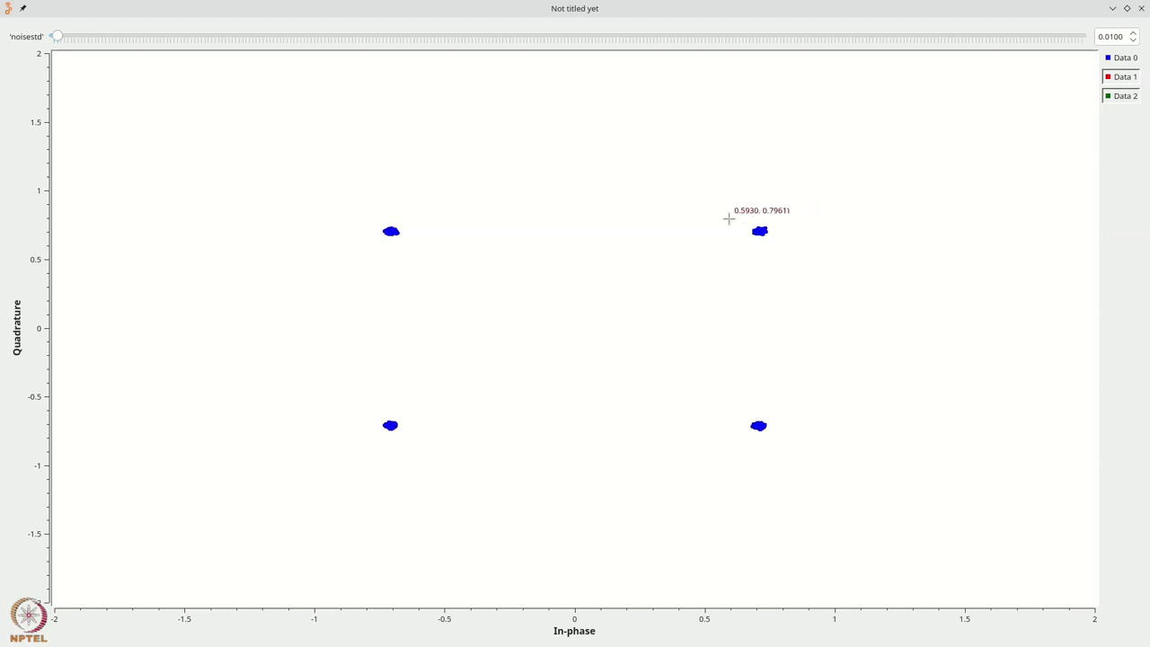
click(1134, 33)
click(1133, 33)
click(1134, 34)
click(1133, 33)
click(1133, 33)
click(1133, 33)
click(1133, 34)
click(1133, 33)
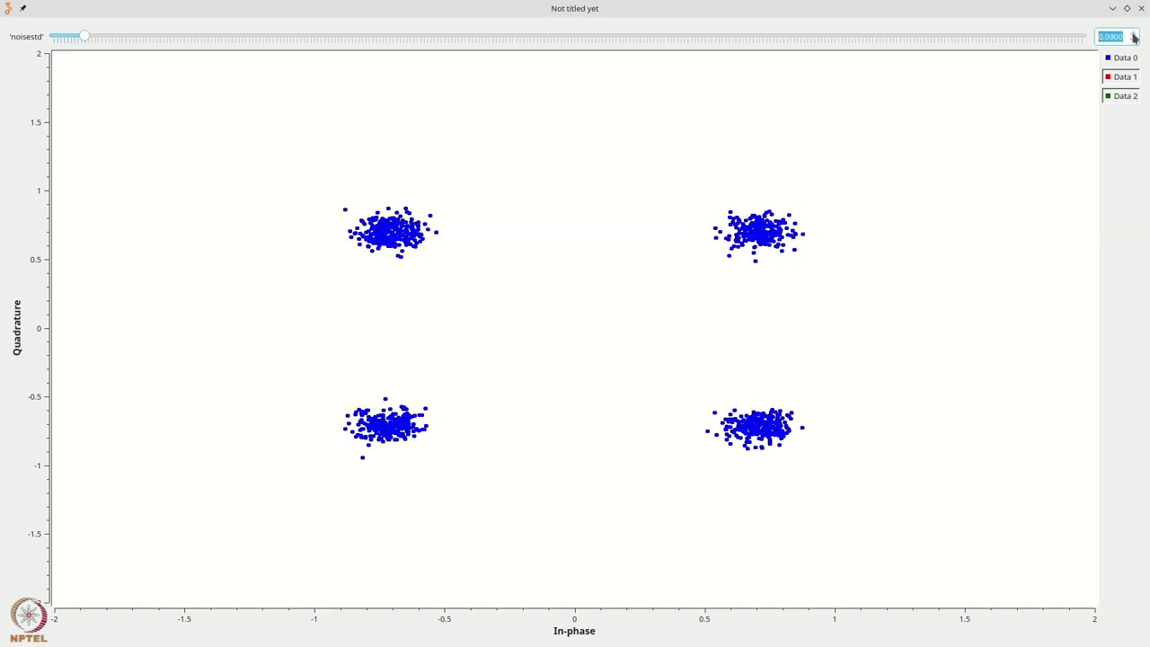
- Raise noisestd to 0.18 to examine the spread of the equalized points, and close the plot window
click(1133, 33)
click(1133, 33)
click(1133, 33)
click(1133, 34)
click(1133, 34)
click(1133, 33)
click(1133, 34)
click(1133, 34)
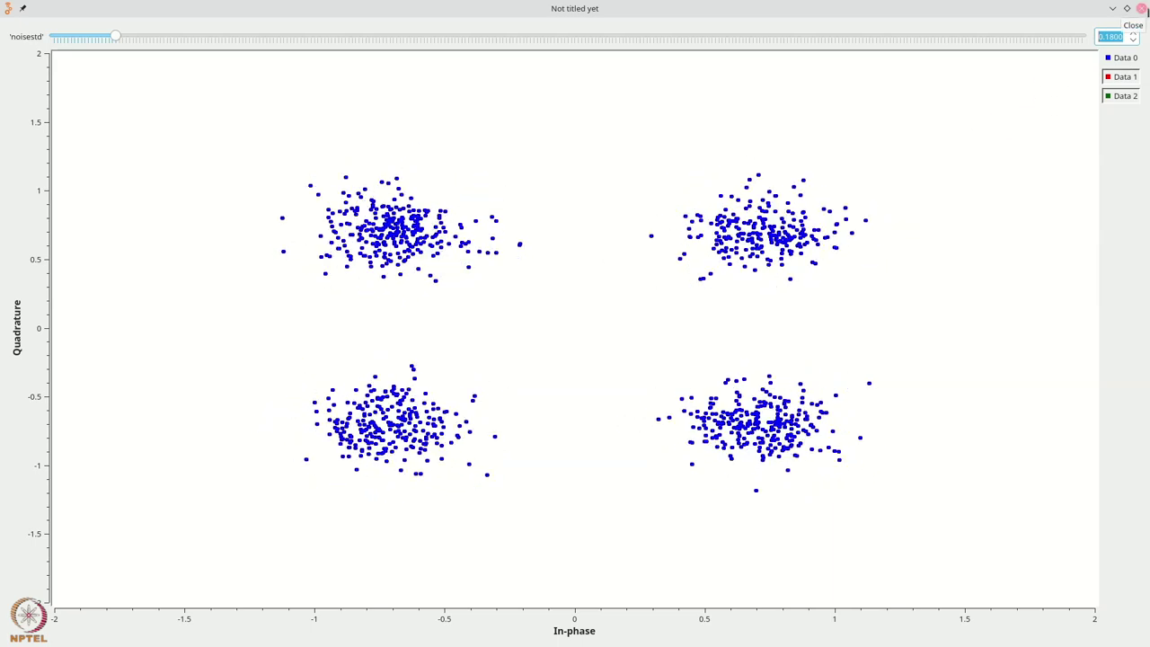
click(1141, 9)
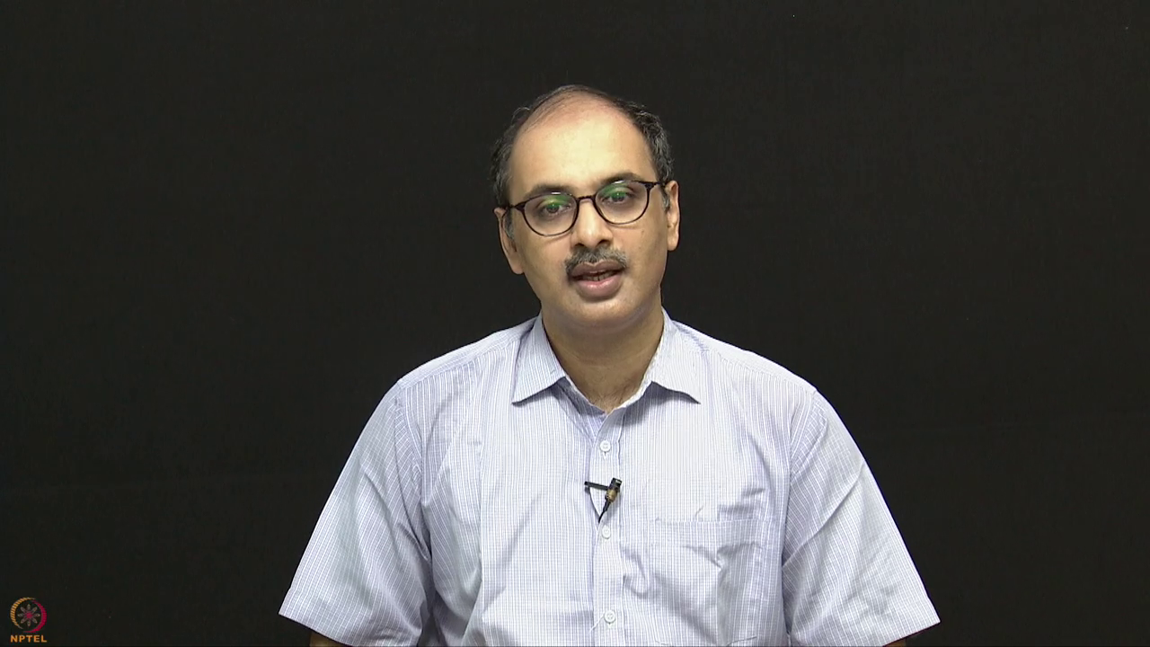